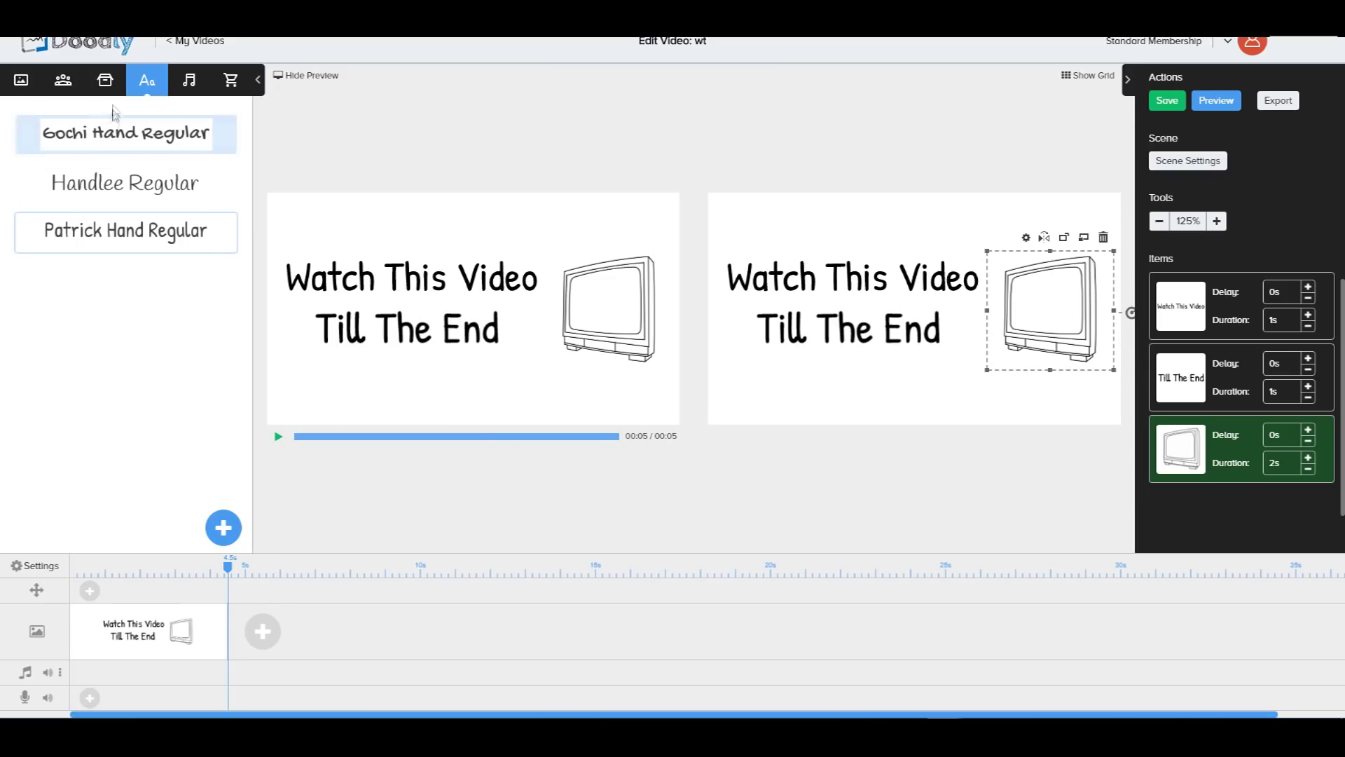
left_click(105, 79)
left_click(63, 79)
left_click(22, 81)
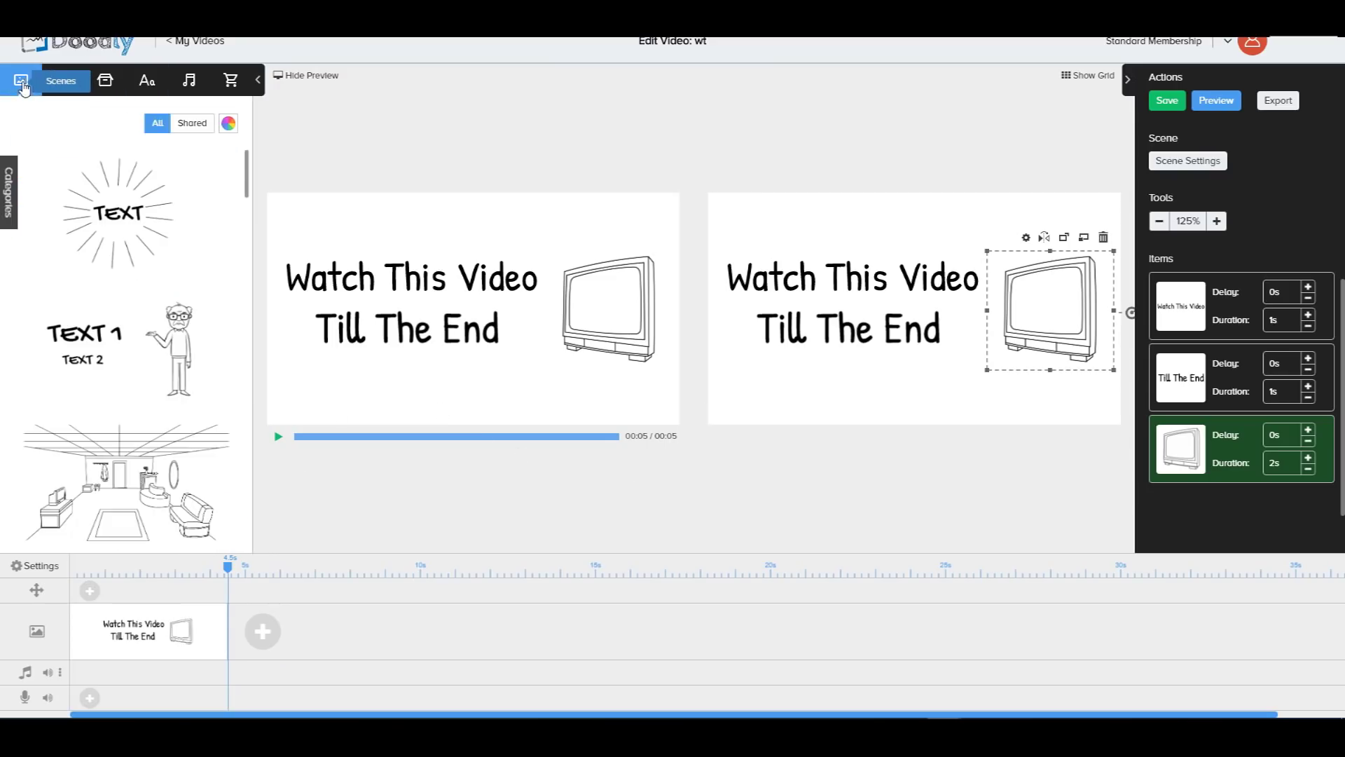
scroll(105, 280, "down", 3)
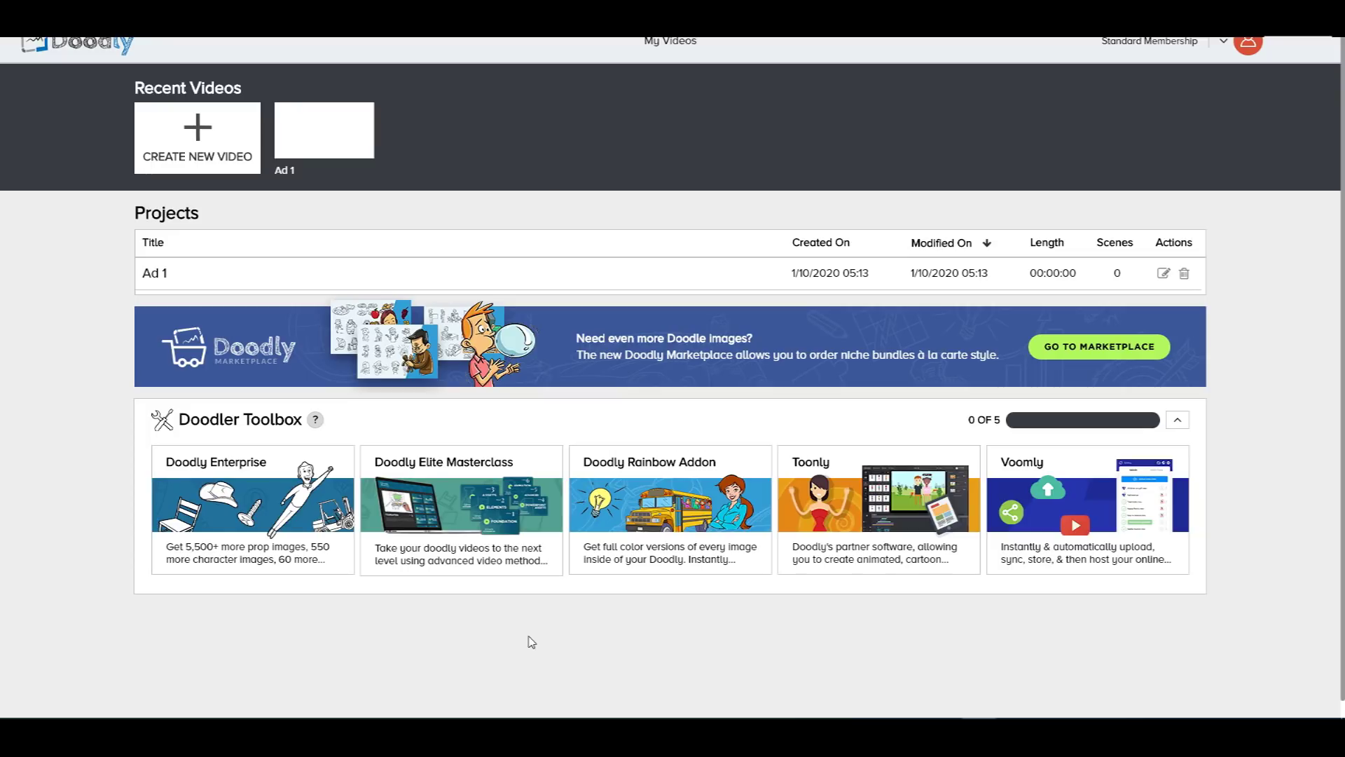
Create a new Whiteboard video titled "test for video" at 1080p (1920x1080) resolution
left_click(191, 150)
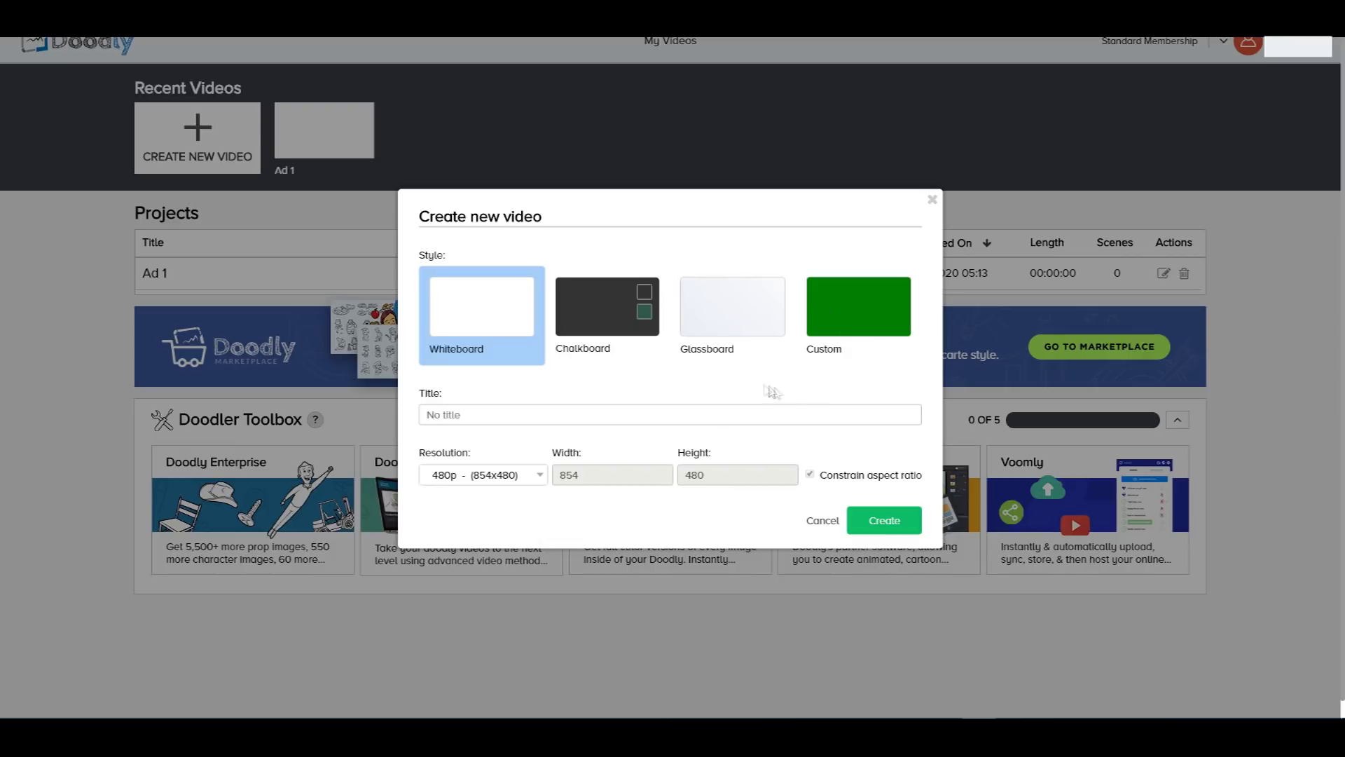
left_click(497, 414)
left_click(469, 477)
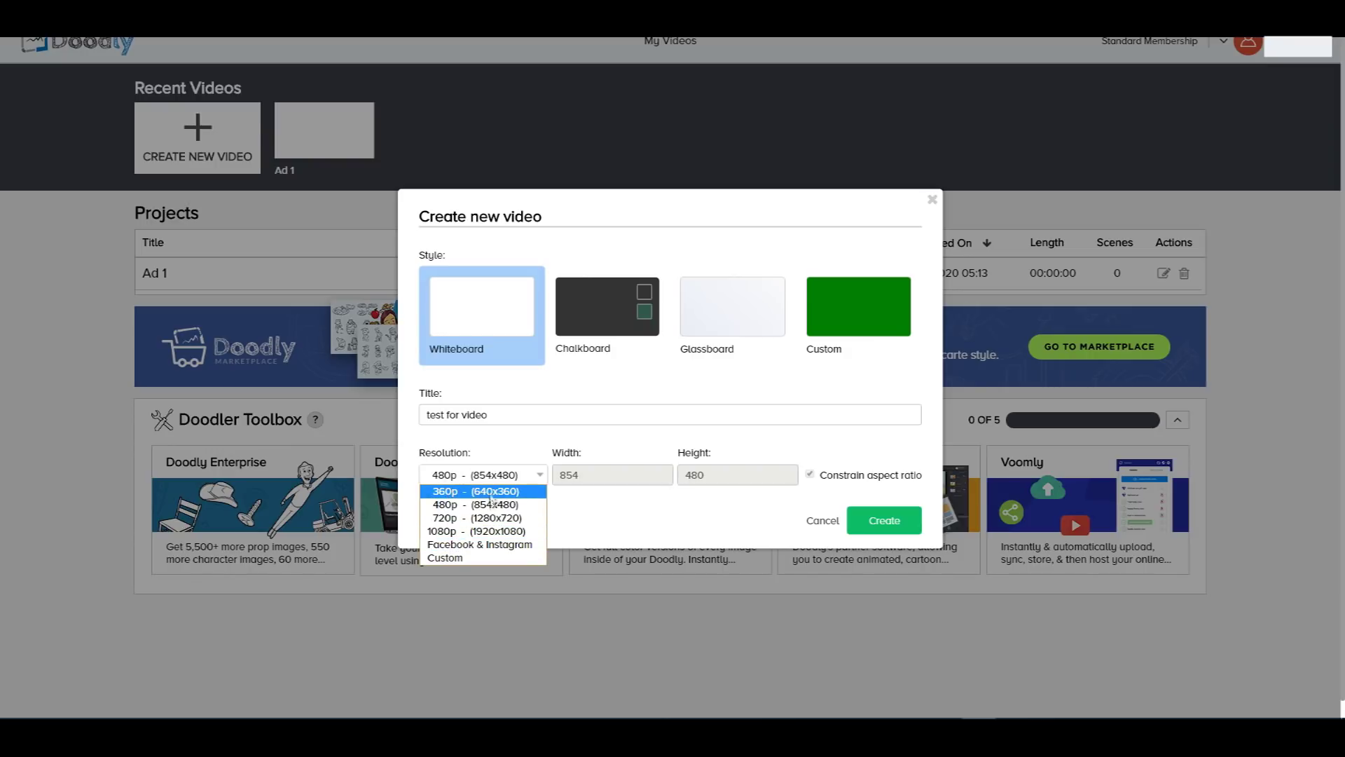
left_click(483, 531)
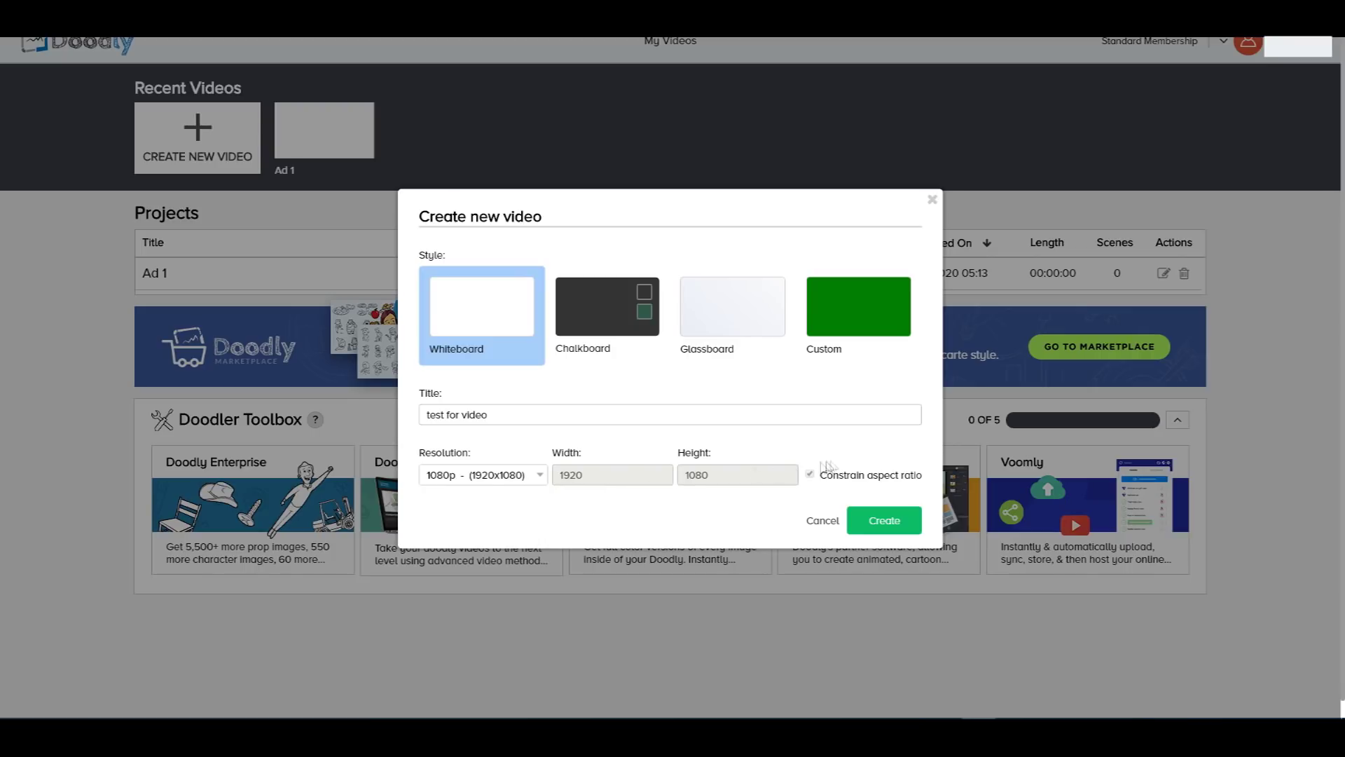
left_click(872, 521)
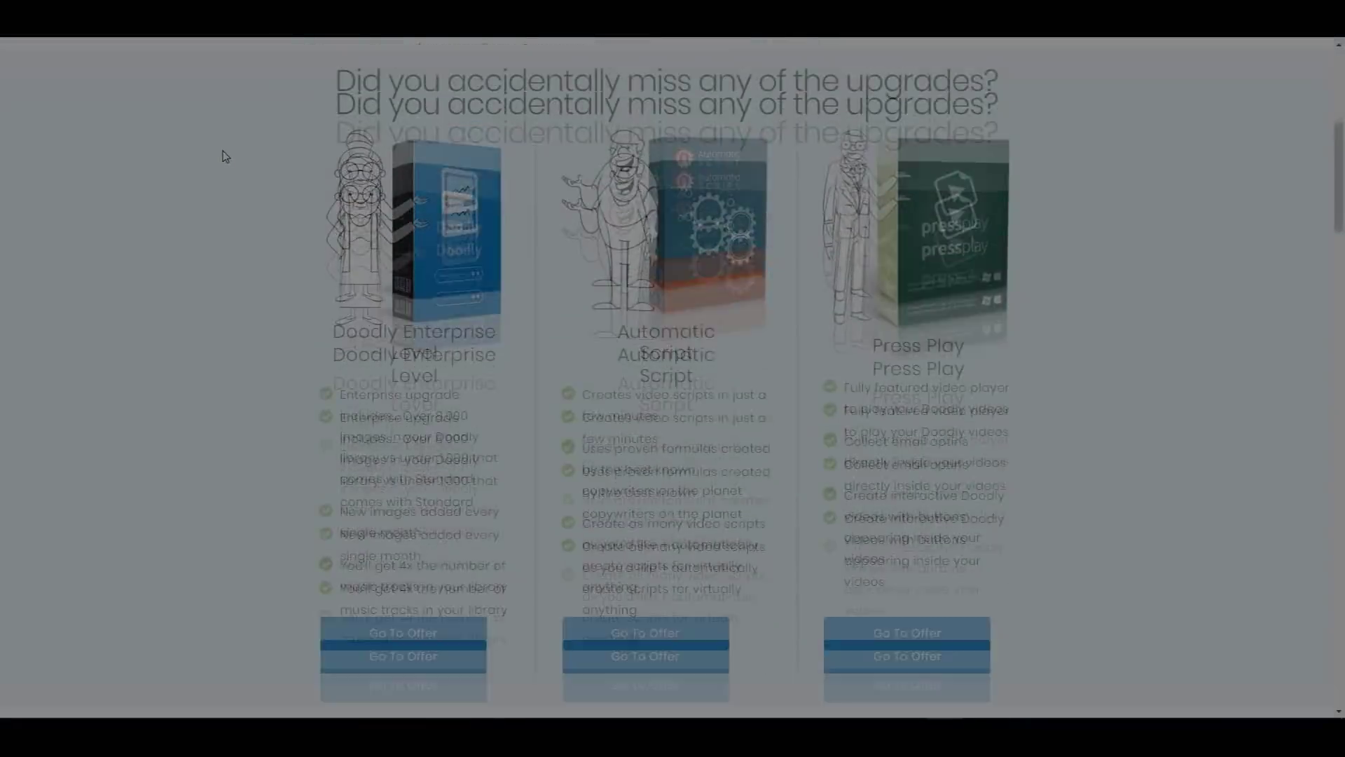
scroll(225, 156, "down", 10)
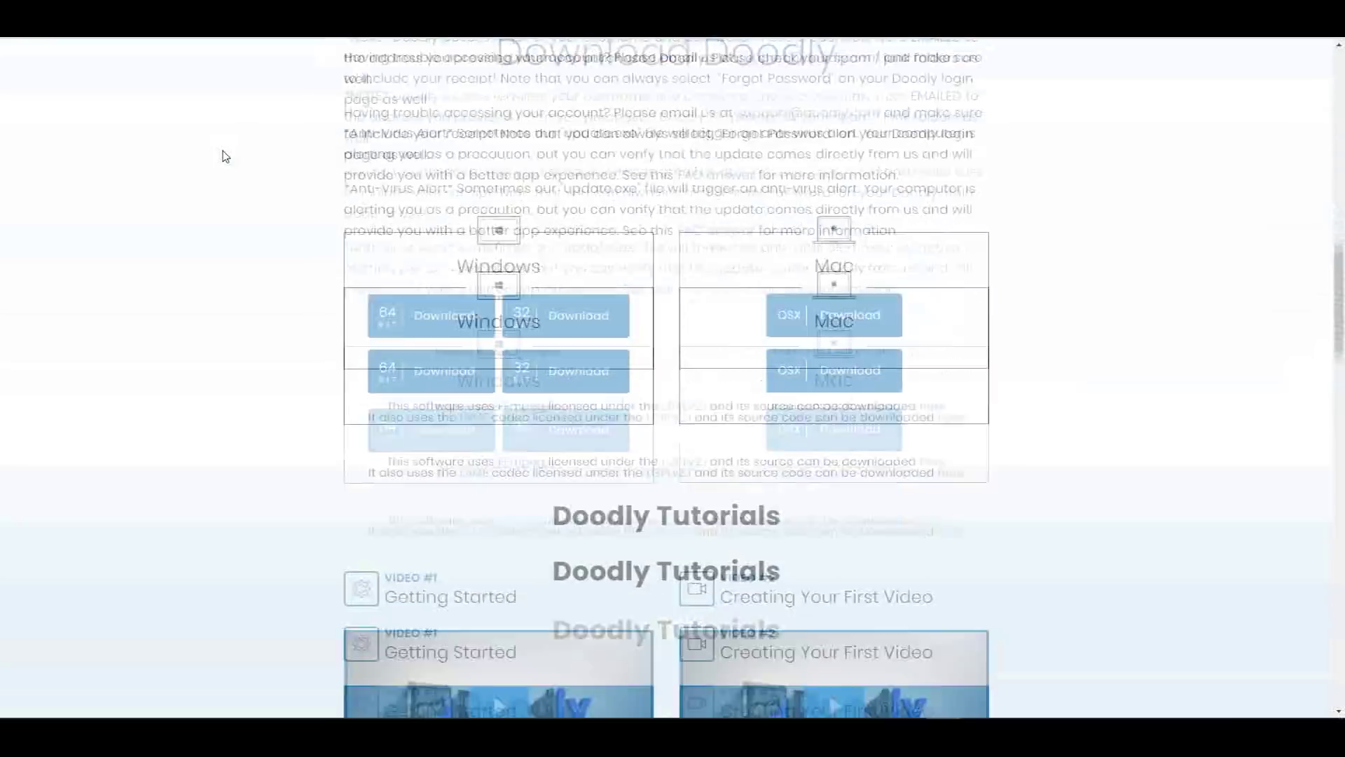
scroll(231, 152, "down", 5)
scroll(395, 170, "down", 5)
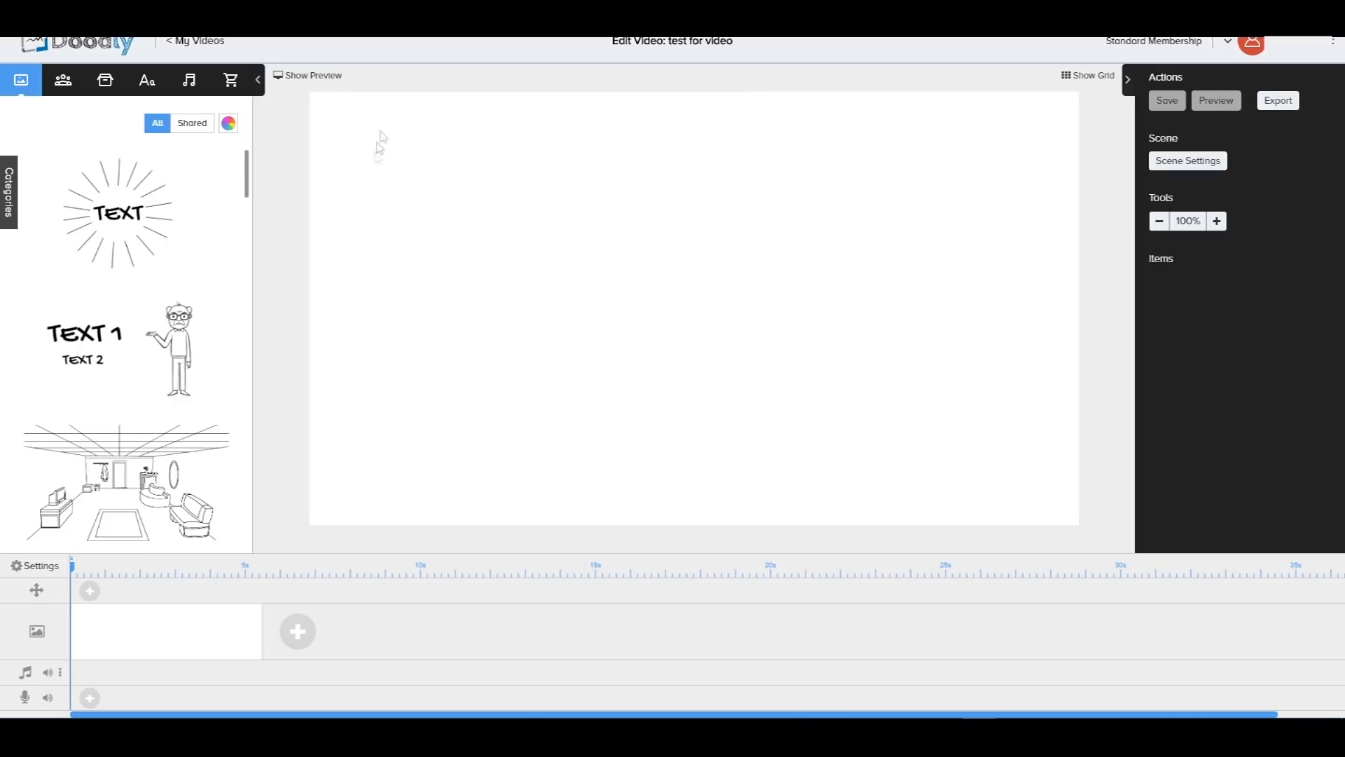
Look through the scene, prop, font, sound and marketplace asset libraries
scroll(178, 266, "down", 2)
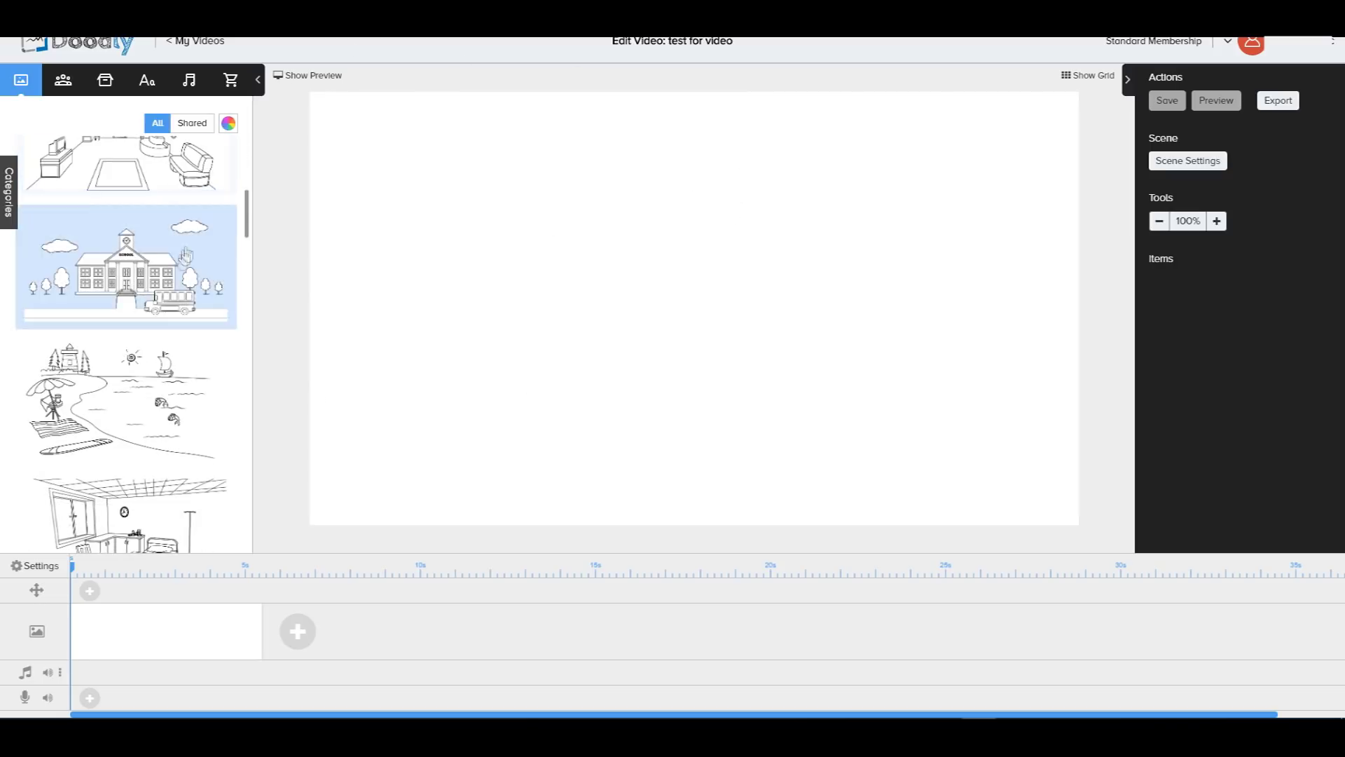
scroll(180, 249, "up", 5)
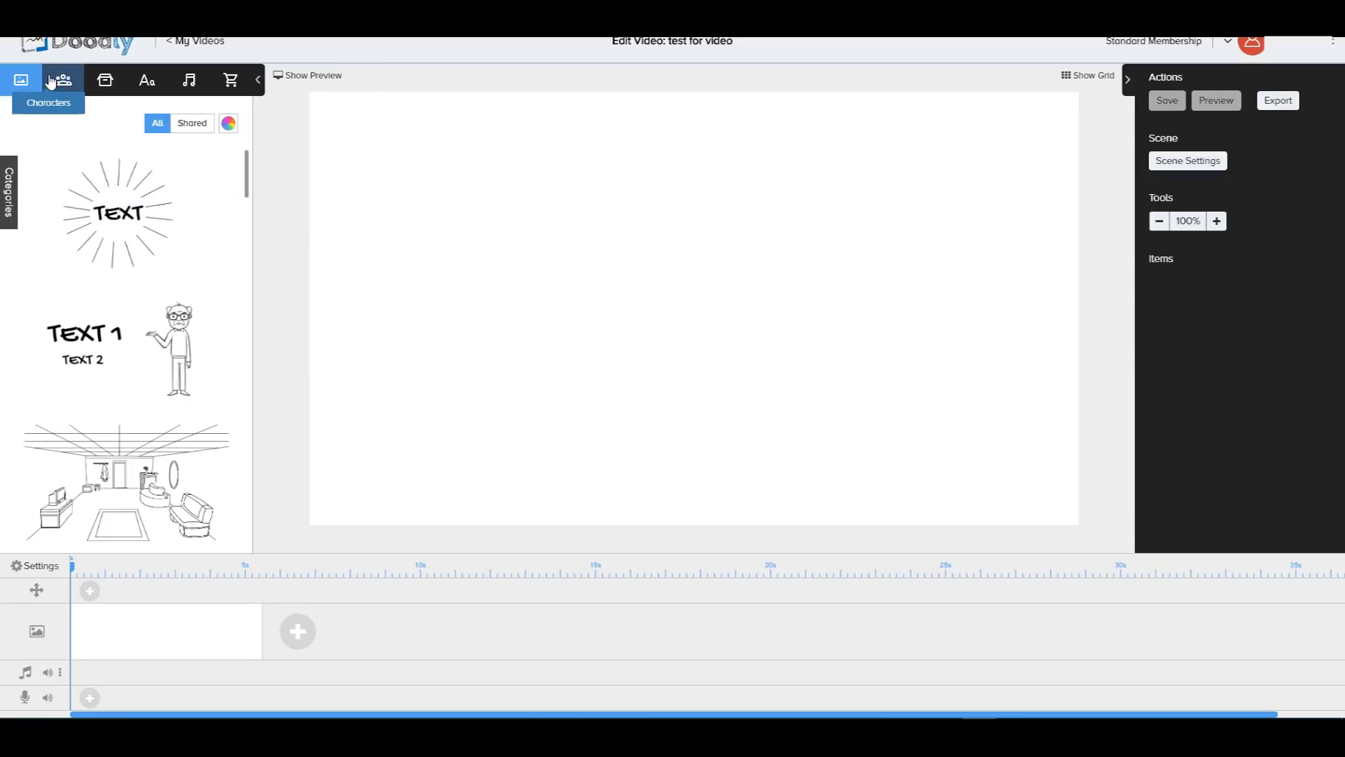
left_click(105, 79)
scroll(179, 210, "down", 5)
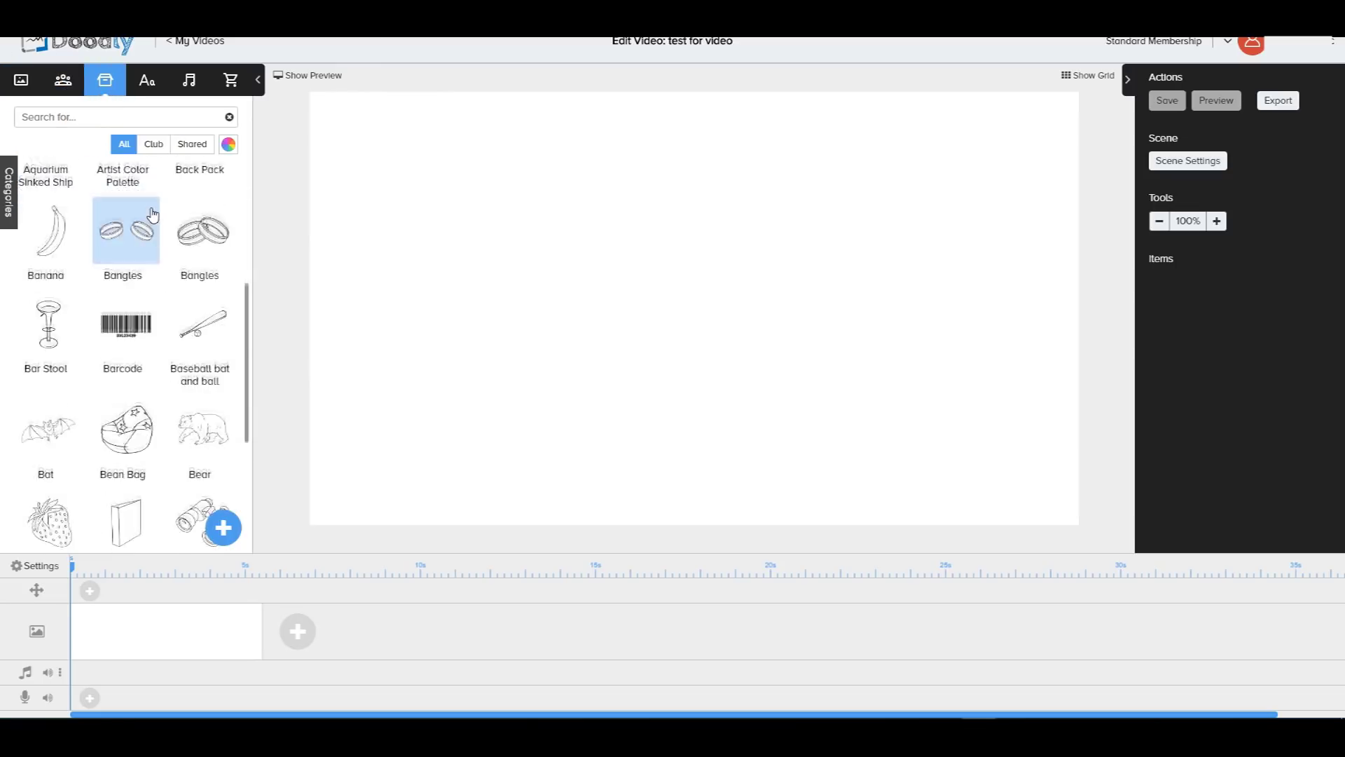
left_click(147, 79)
left_click(190, 80)
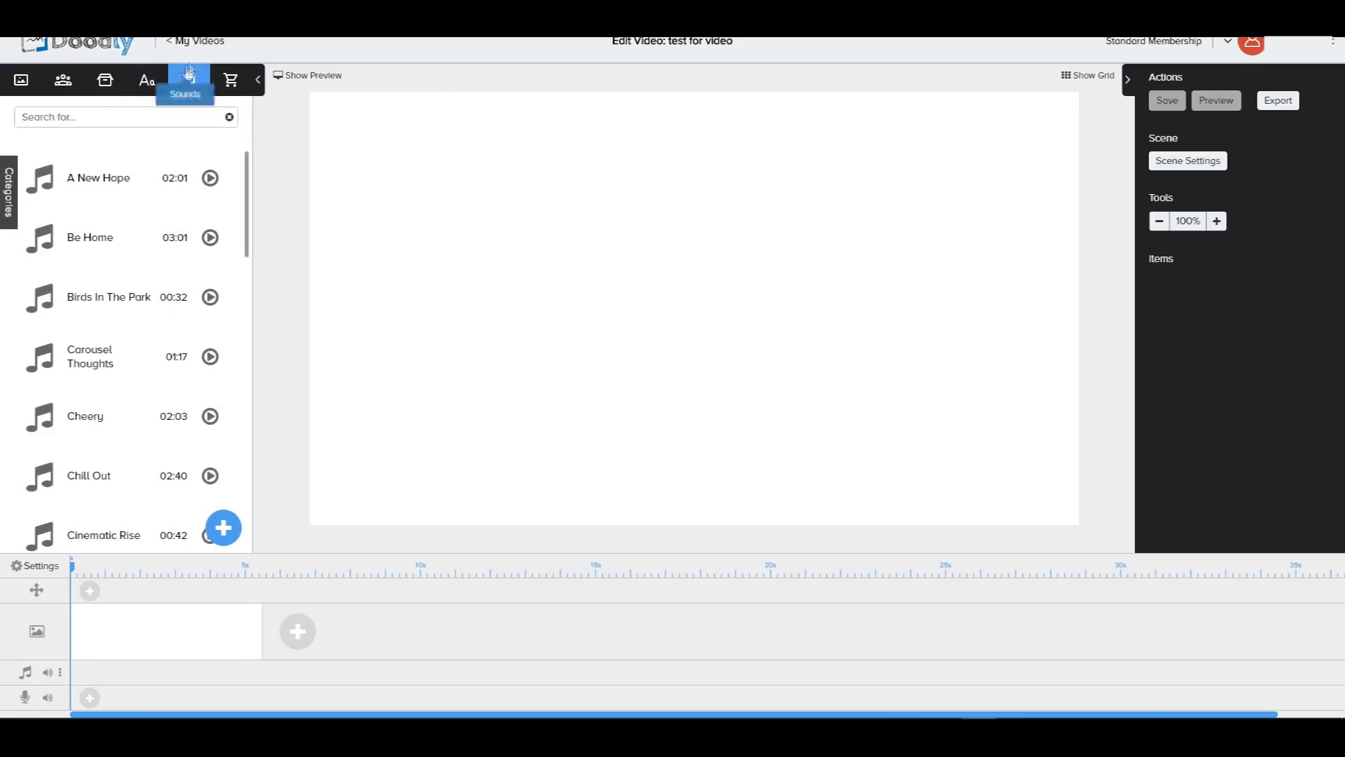
left_click(230, 79)
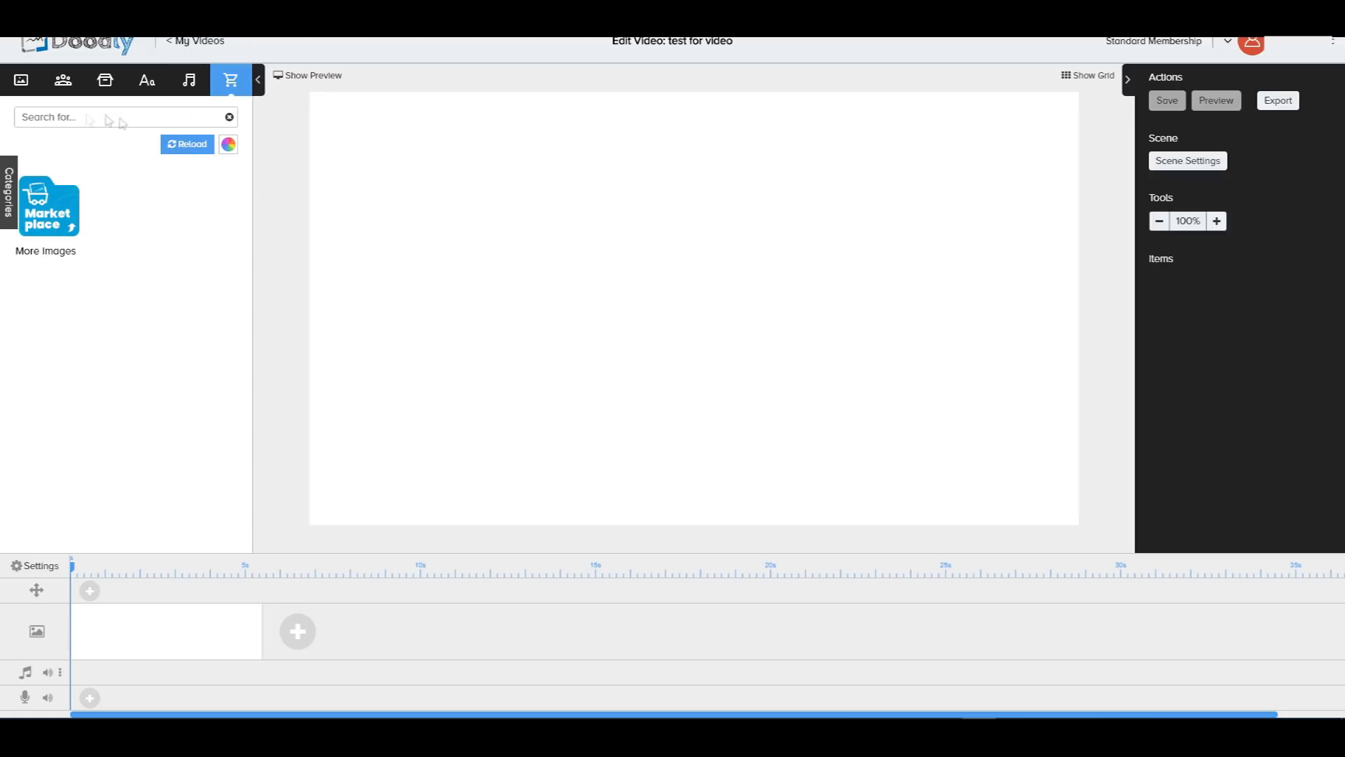
Examine the coloured scene versions with Doodly Rainbow switched on, and switch it off again
left_click(21, 79)
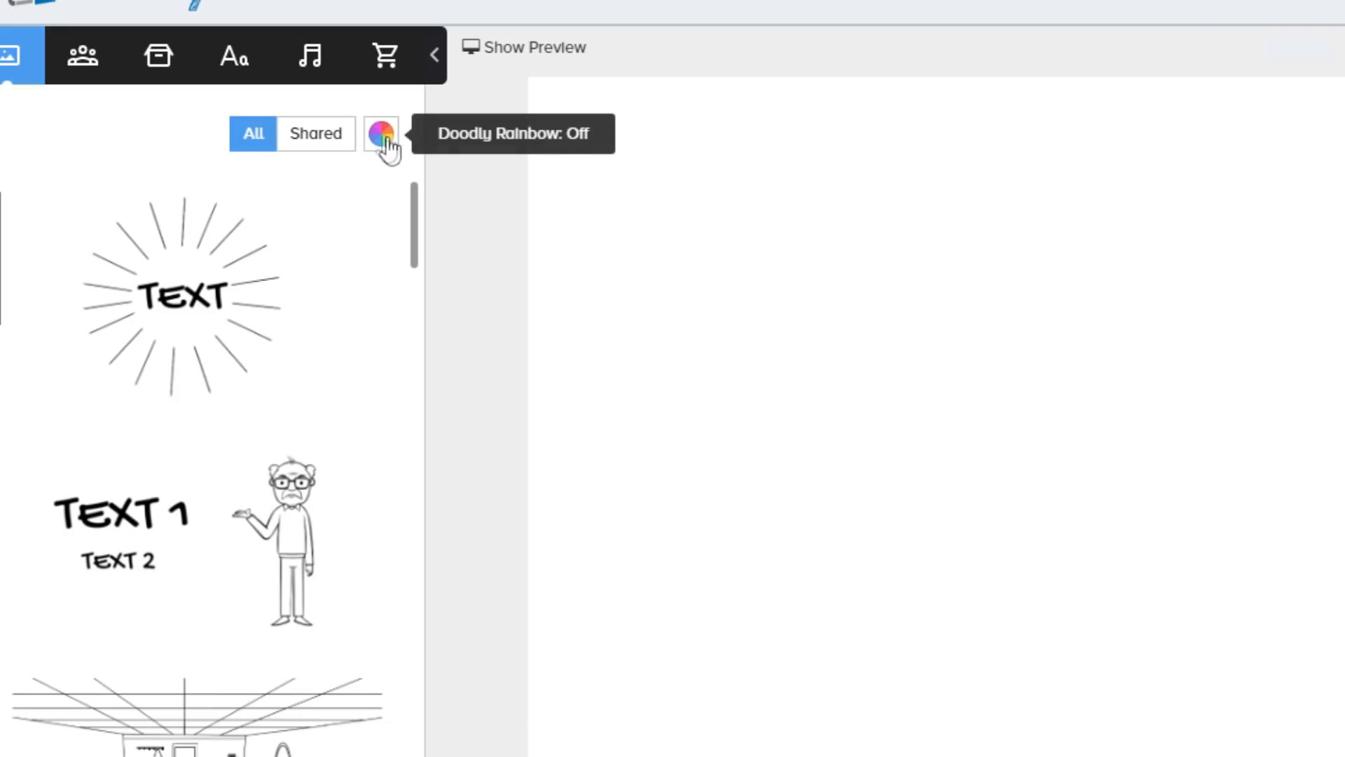
left_click(381, 135)
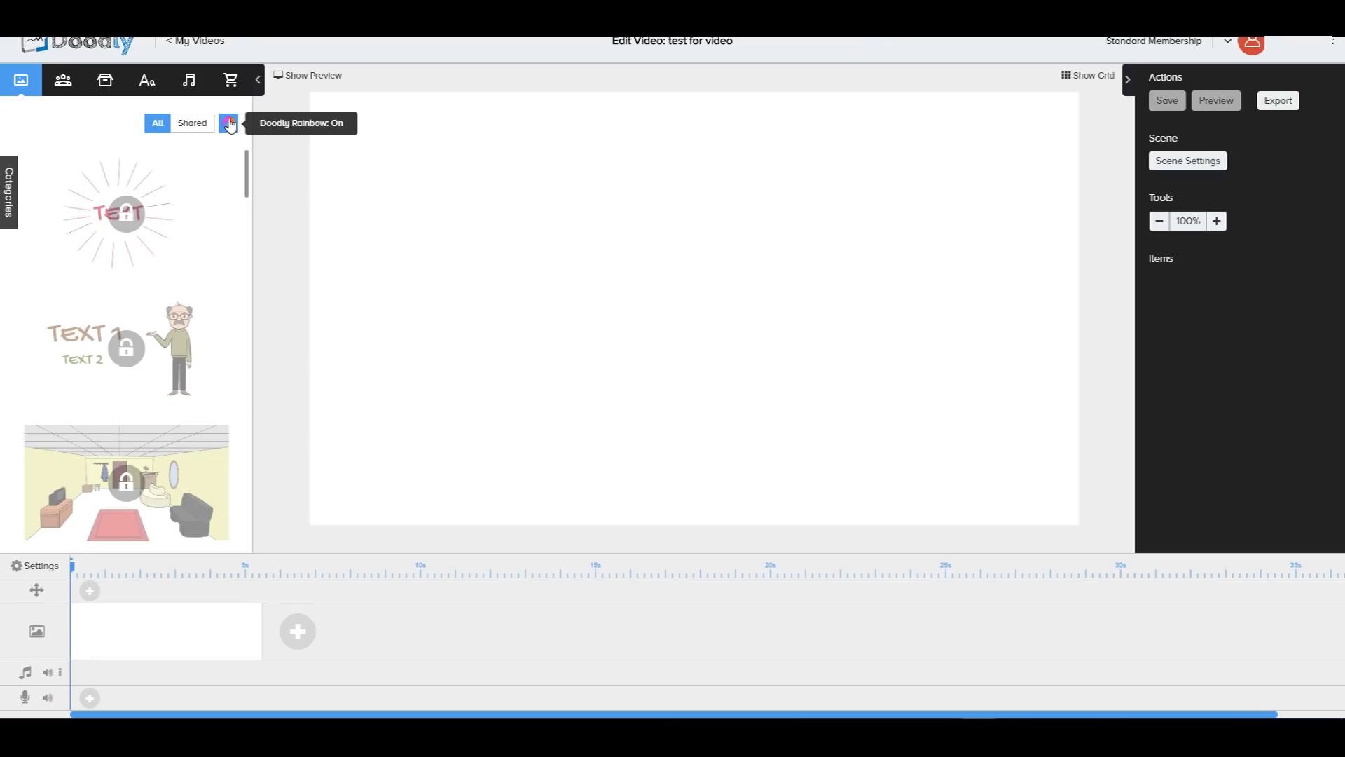
scroll(298, 299, "down", 3)
left_click(230, 124)
left_click(229, 124)
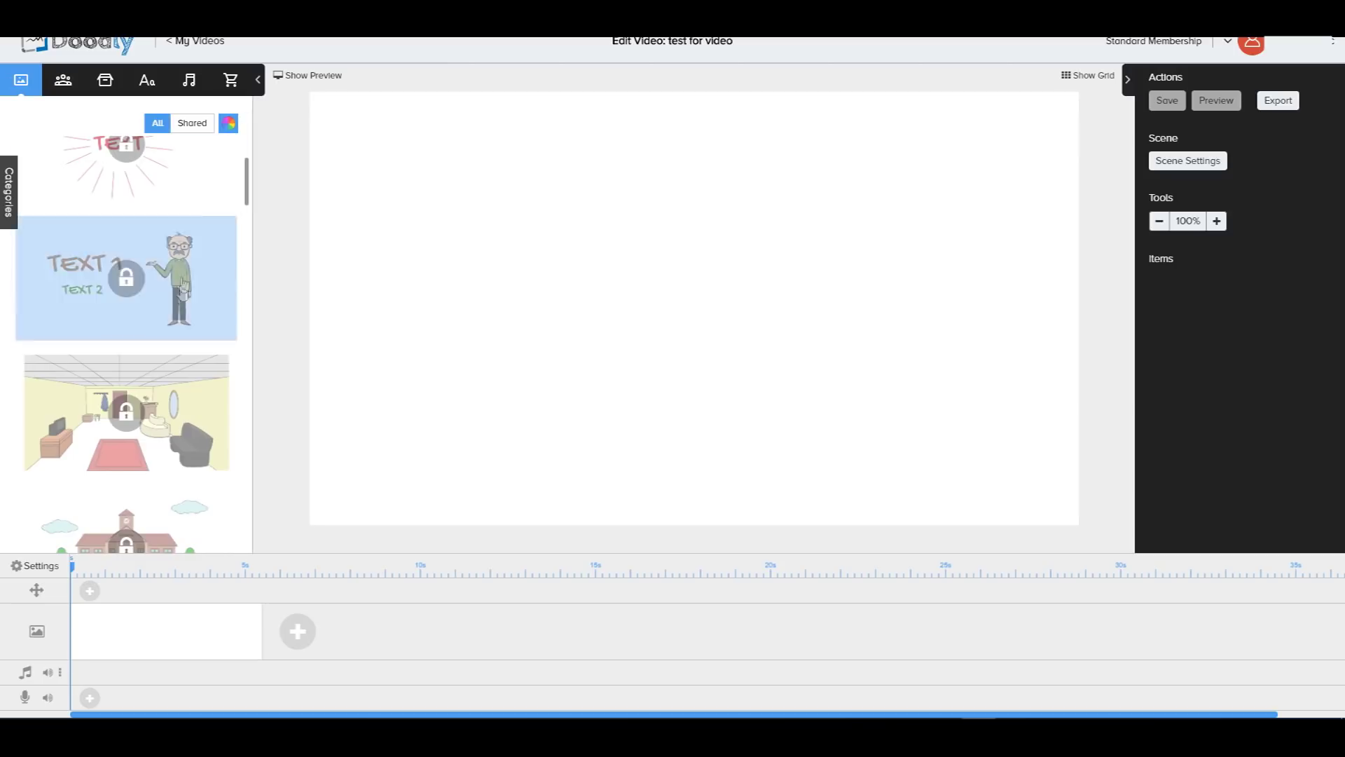
scroll(126, 280, "down", 5)
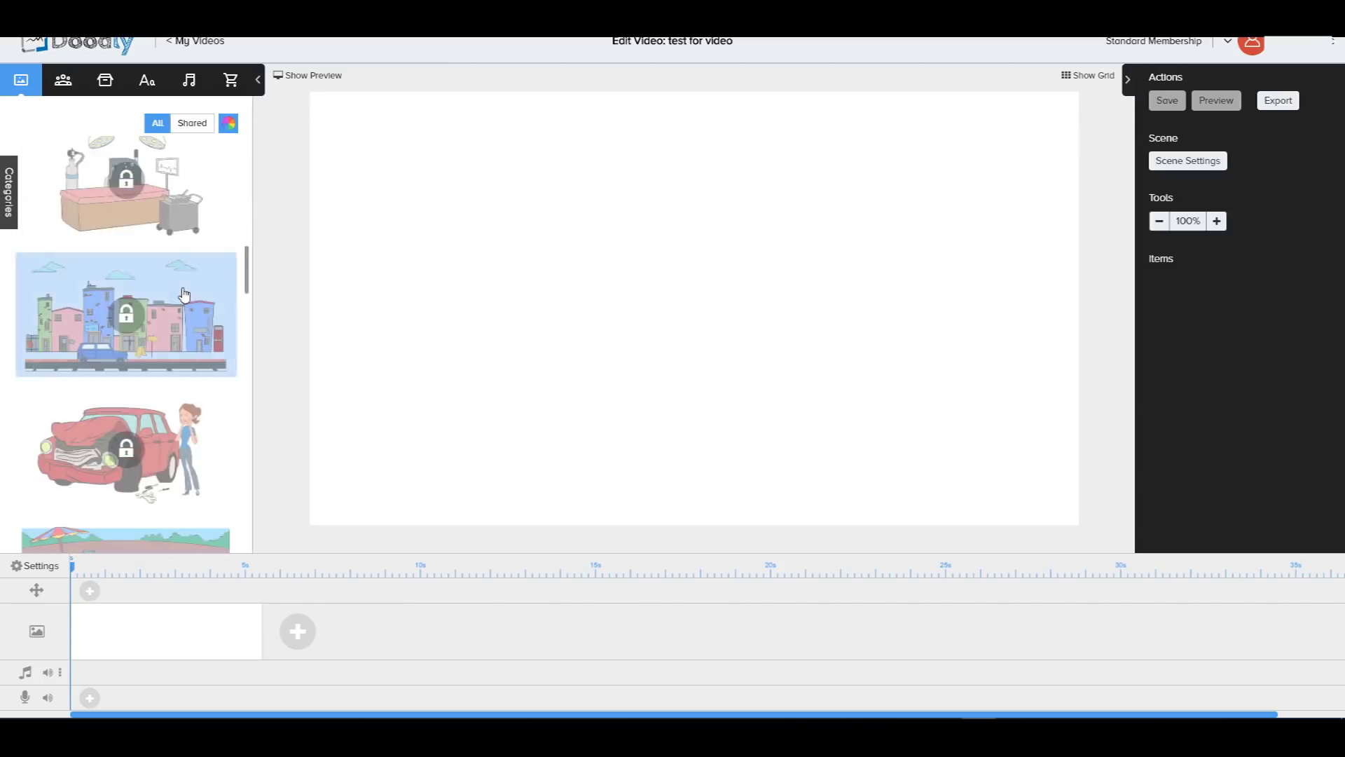
left_click(227, 124)
Add the hospital room scene with the bed and cabinets to the video and play part of its preview
scroll(140, 231, "down", 5)
left_click(110, 298)
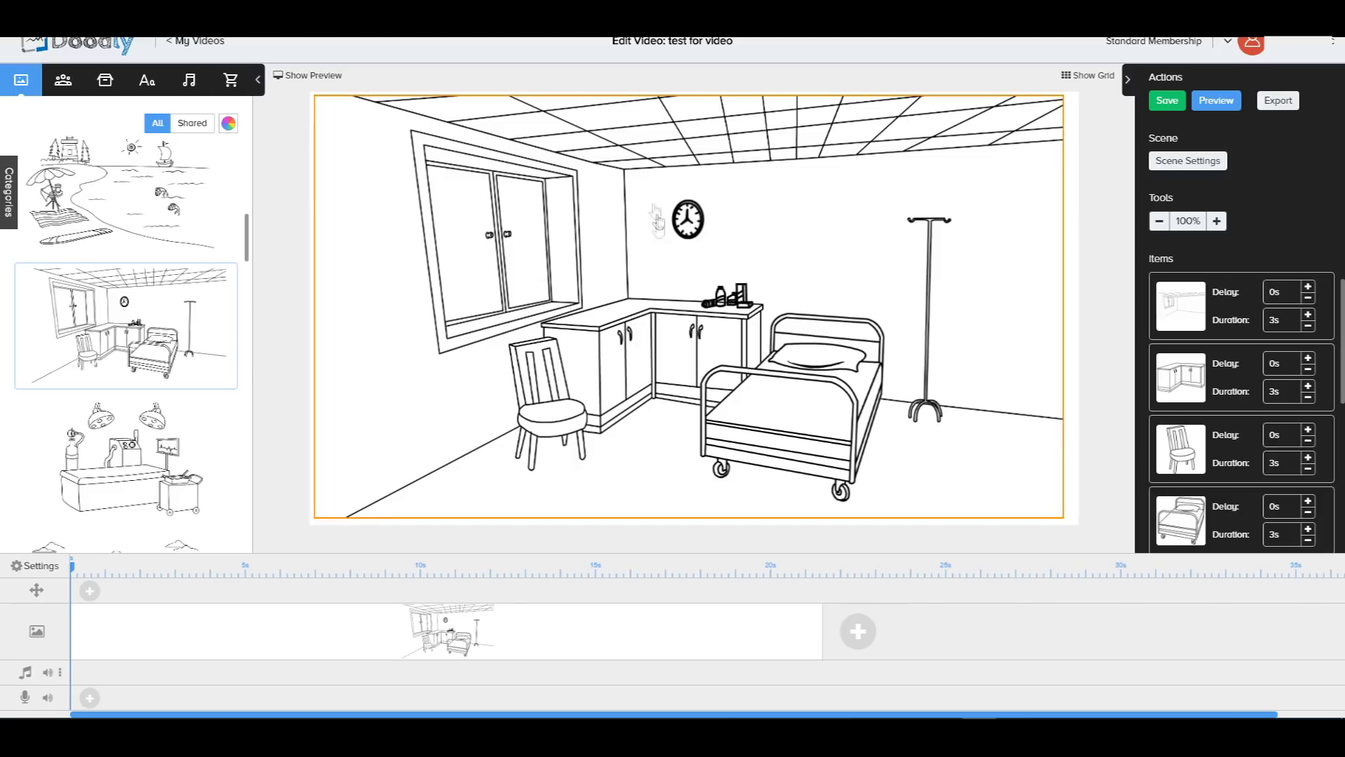
left_click(306, 76)
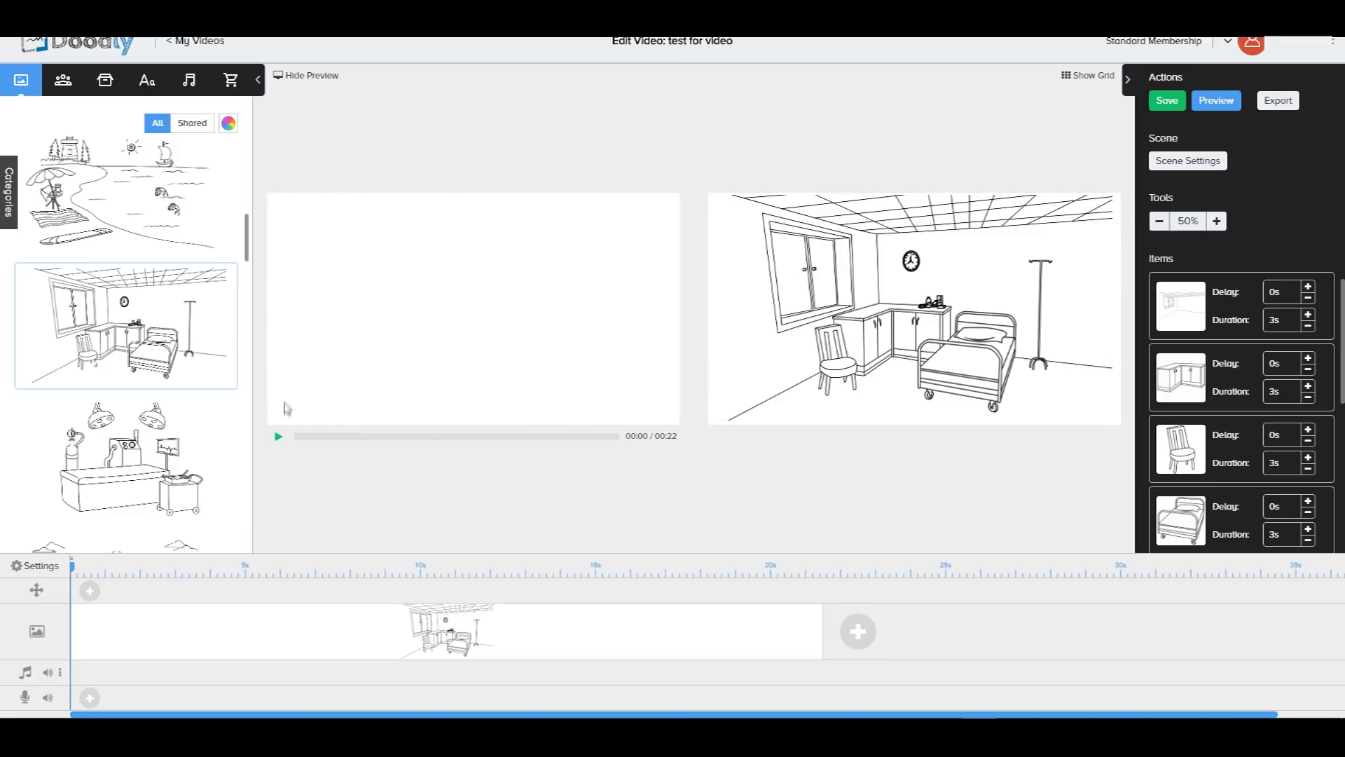
left_click(279, 438)
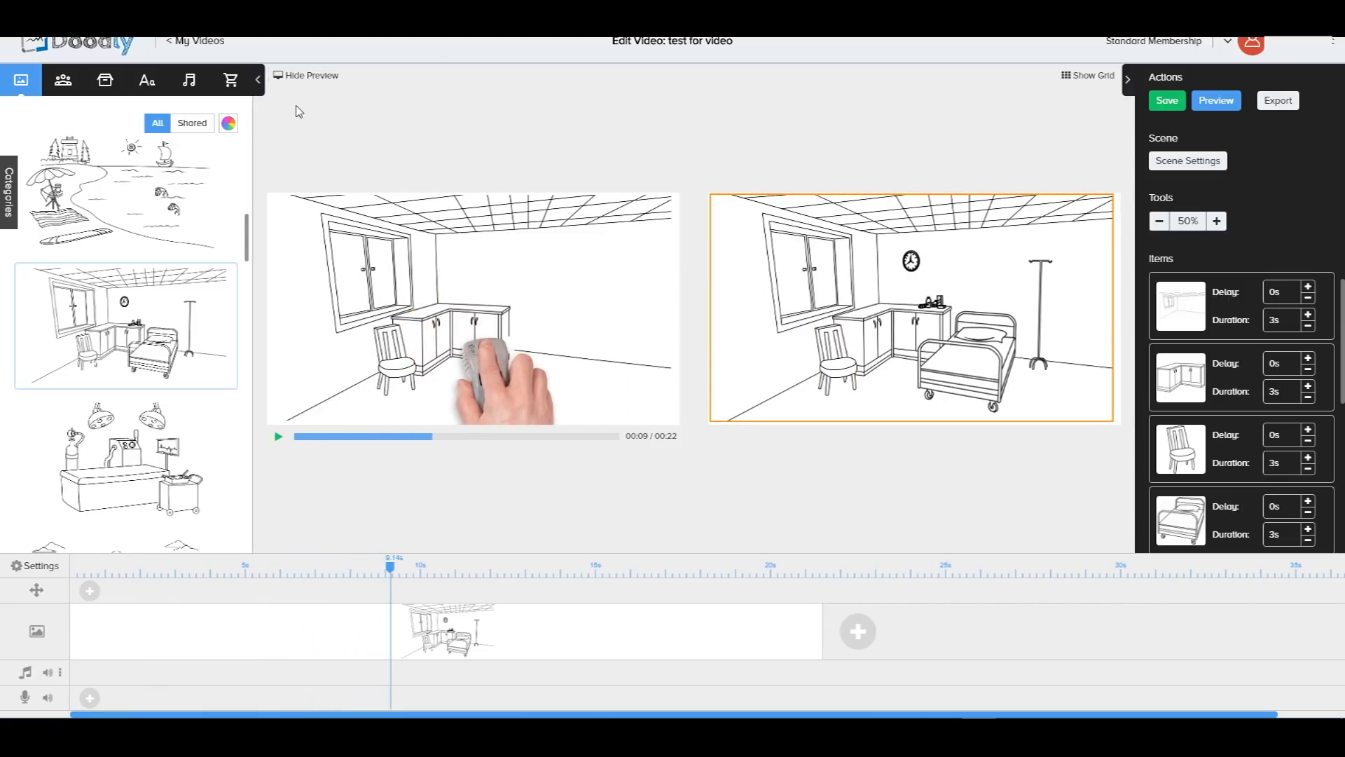
left_click(284, 77)
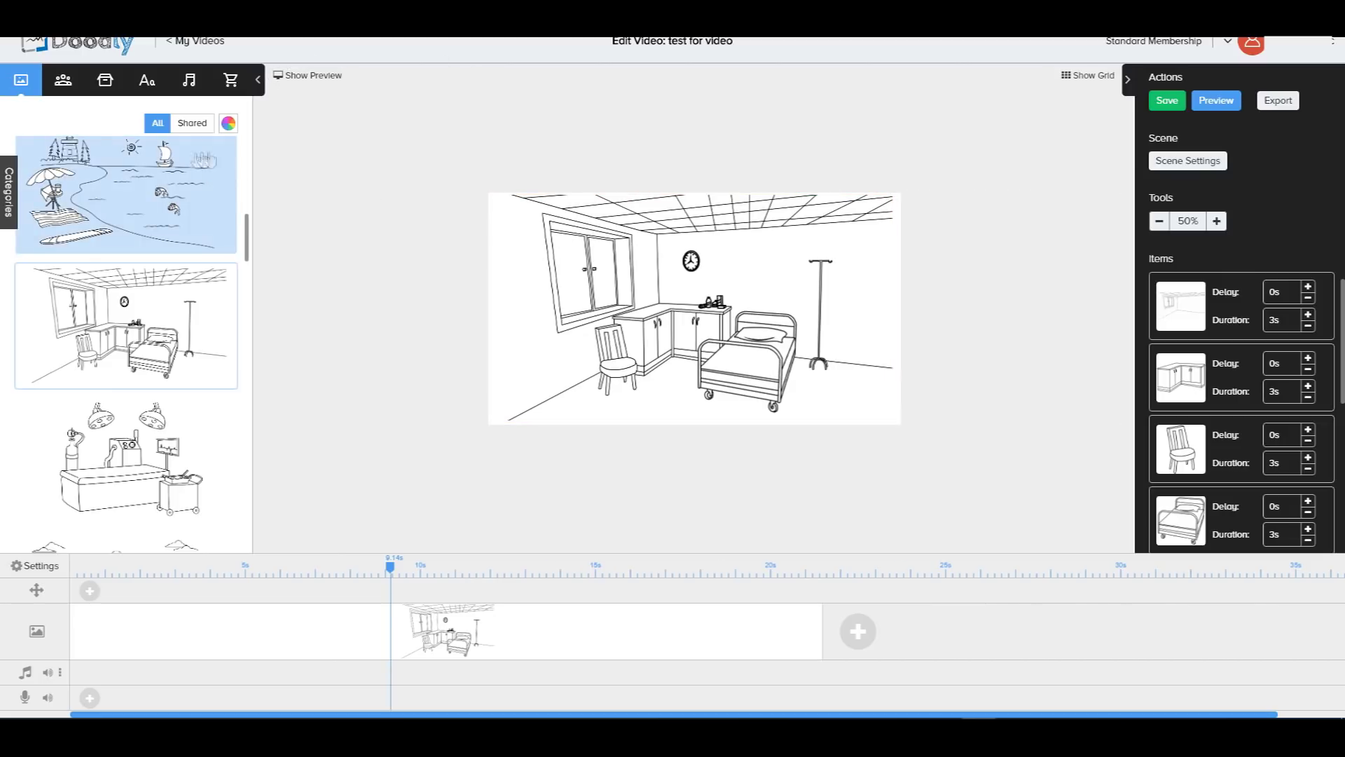
Delete the room background with the window, walls and ceiling from the hospital scene
scroll(175, 168, "up", 5)
scroll(175, 182, "up", 3)
scroll(140, 265, "down", 10)
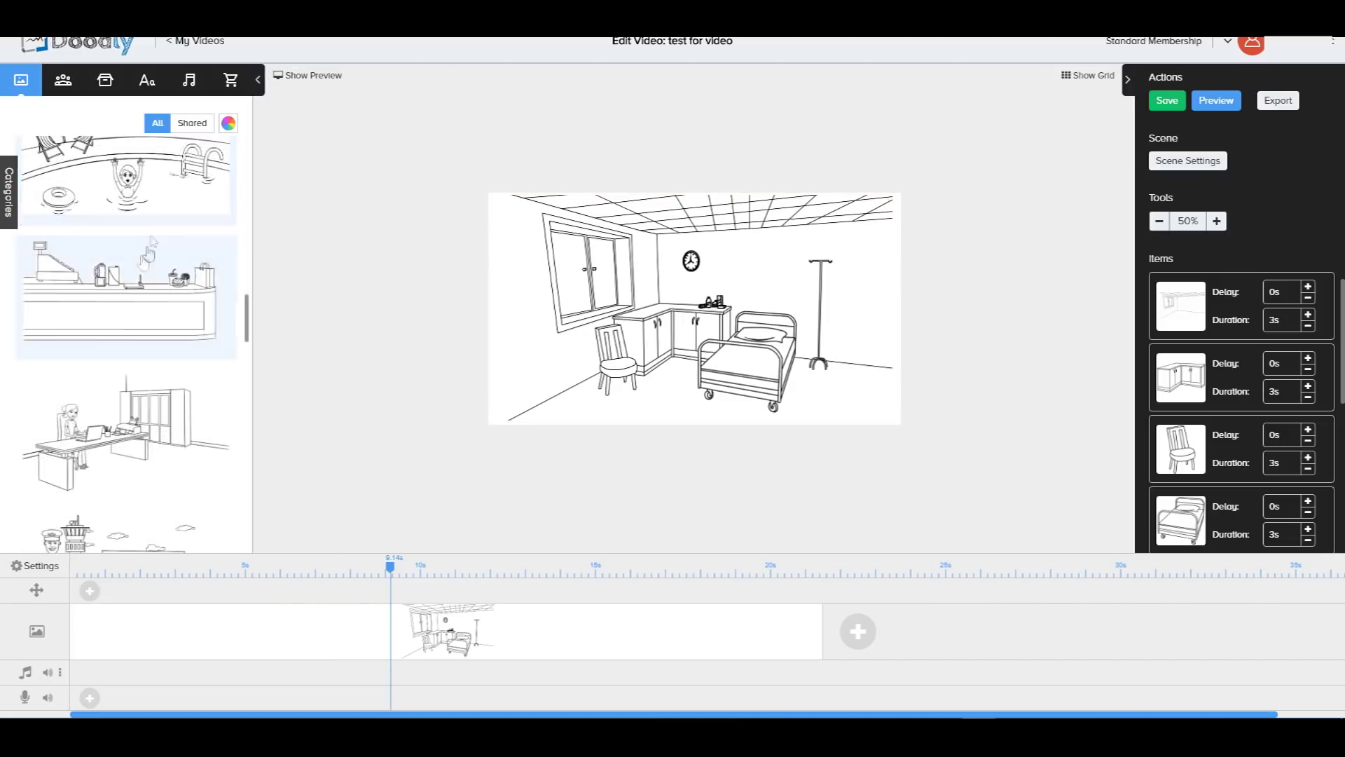
scroll(140, 265, "up", 3)
right_click(608, 283)
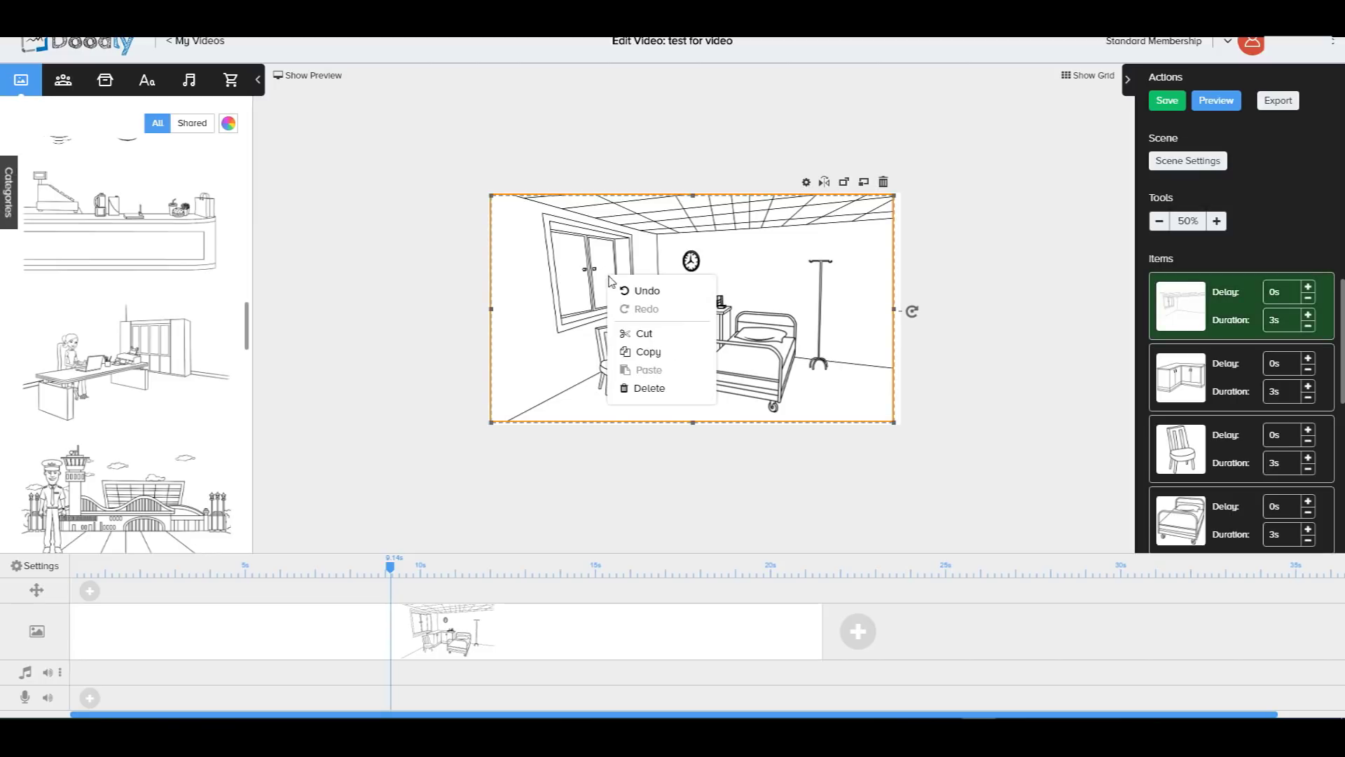
left_click(643, 385)
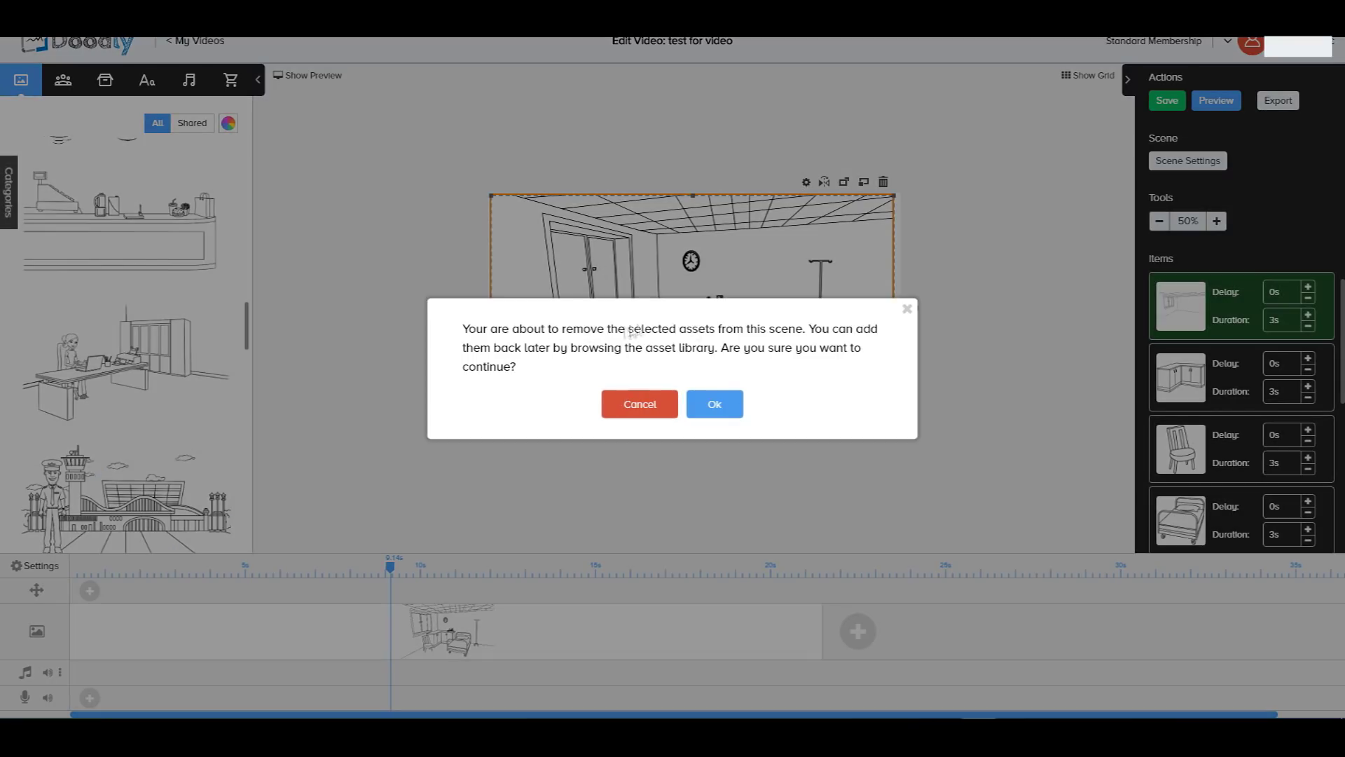
left_click(713, 403)
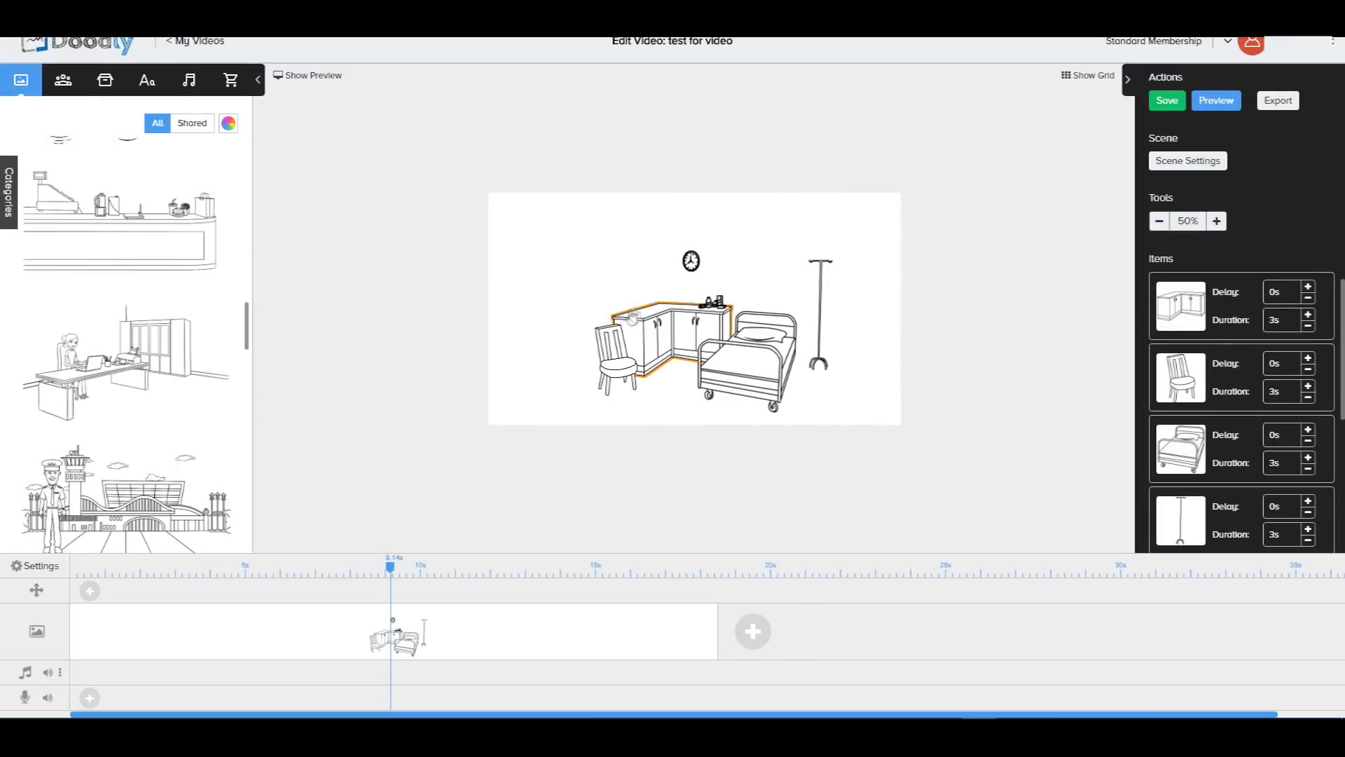
Delete the wall clock from the hospital scene
left_click(691, 265)
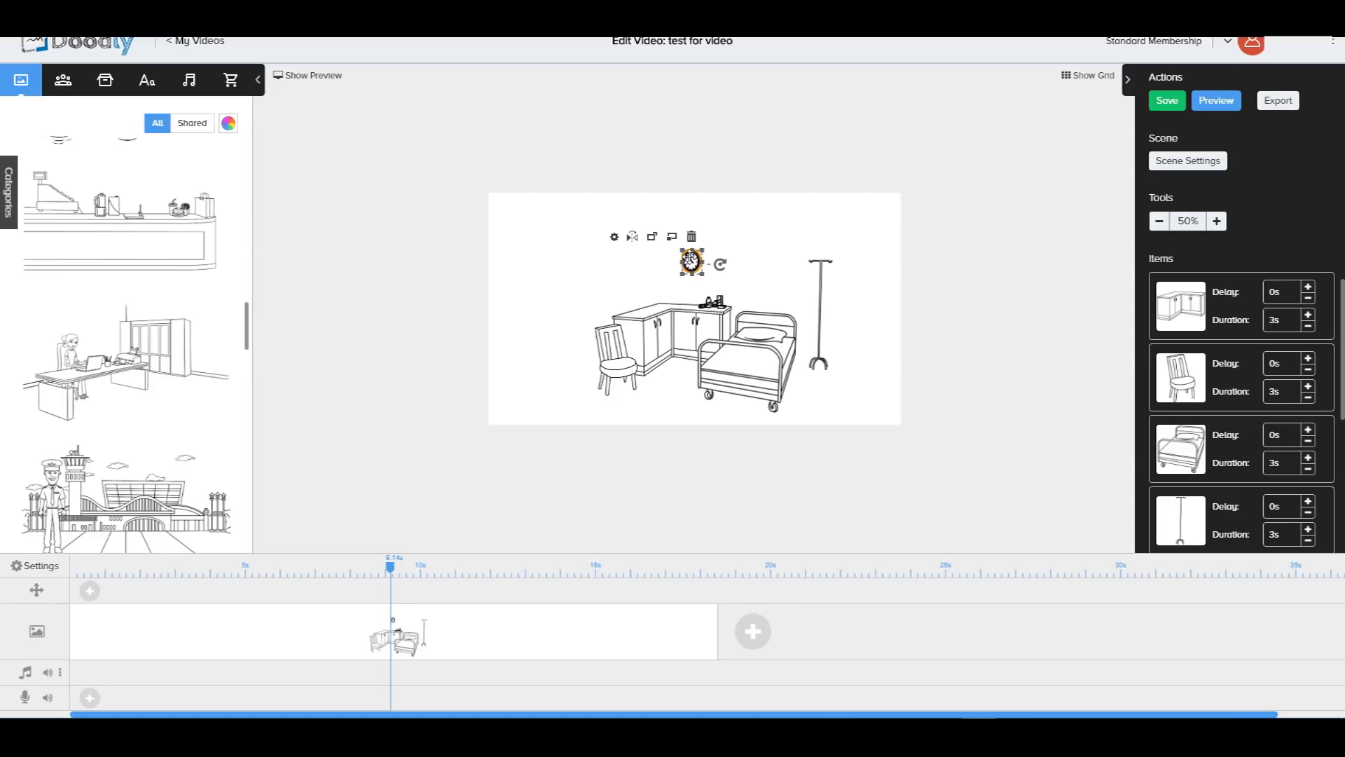
left_click(691, 237)
left_click(712, 403)
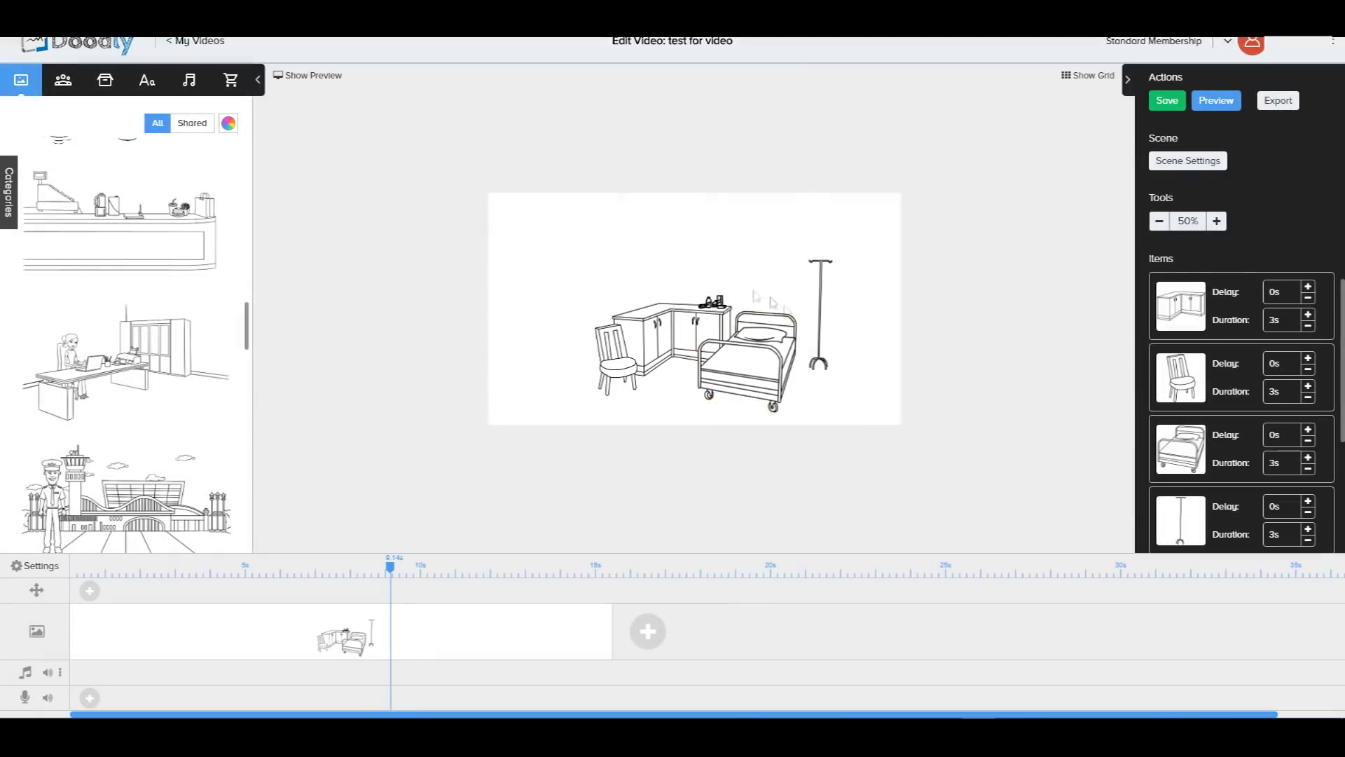
Delete the hospital bed and the corner cabinets from the scene
left_click(744, 352)
left_click(805, 294)
left_click(712, 403)
left_click_drag(656, 324, 629, 299)
left_click(689, 253)
left_click(711, 401)
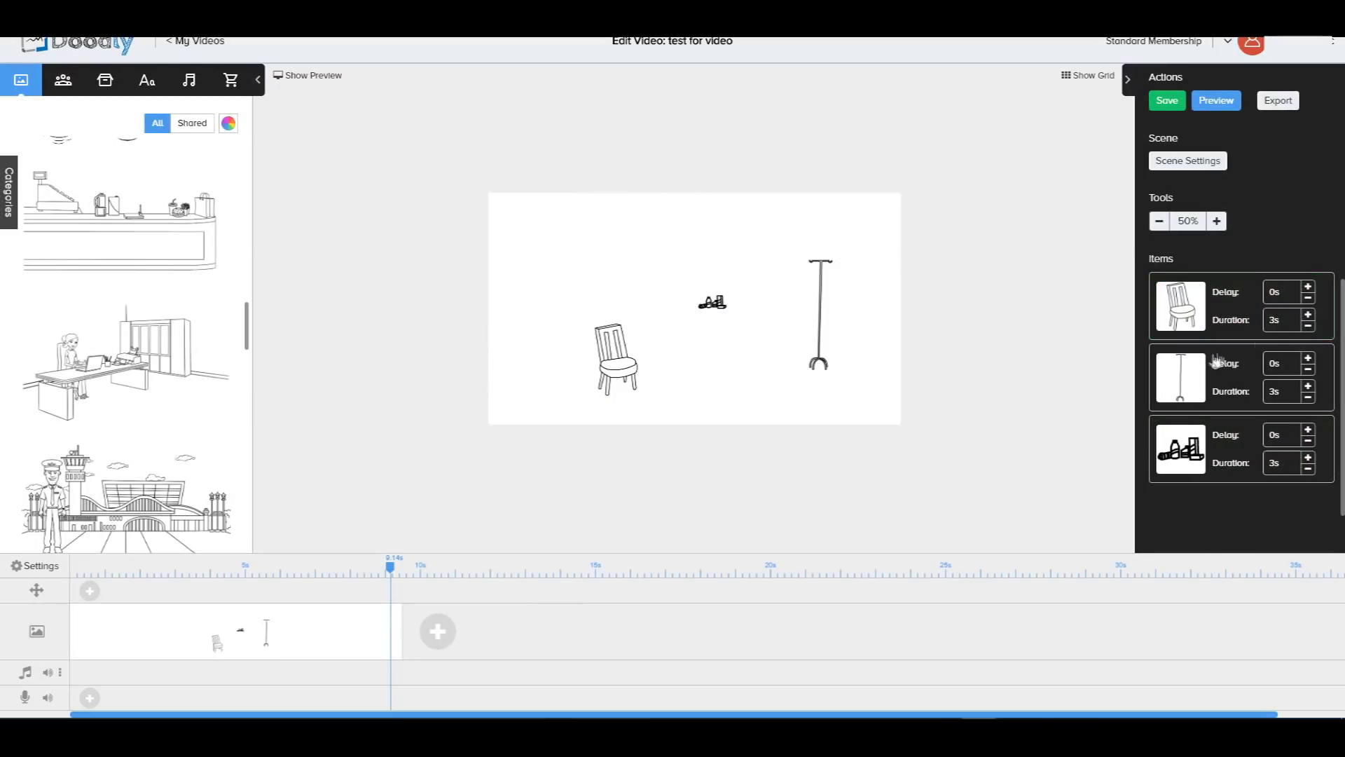
Play the preview of the reduced scene to check how long the chair takes to draw
left_click(287, 75)
left_click(278, 436)
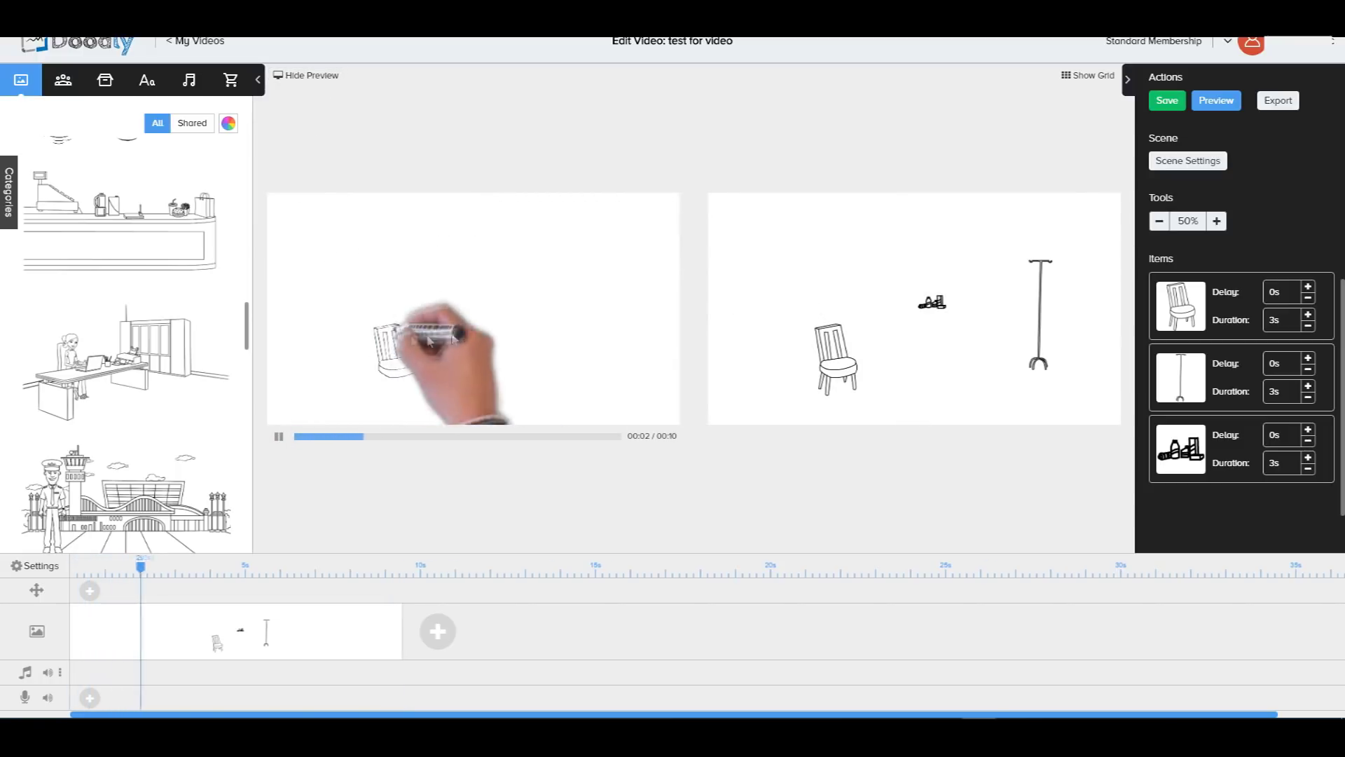
left_click(278, 436)
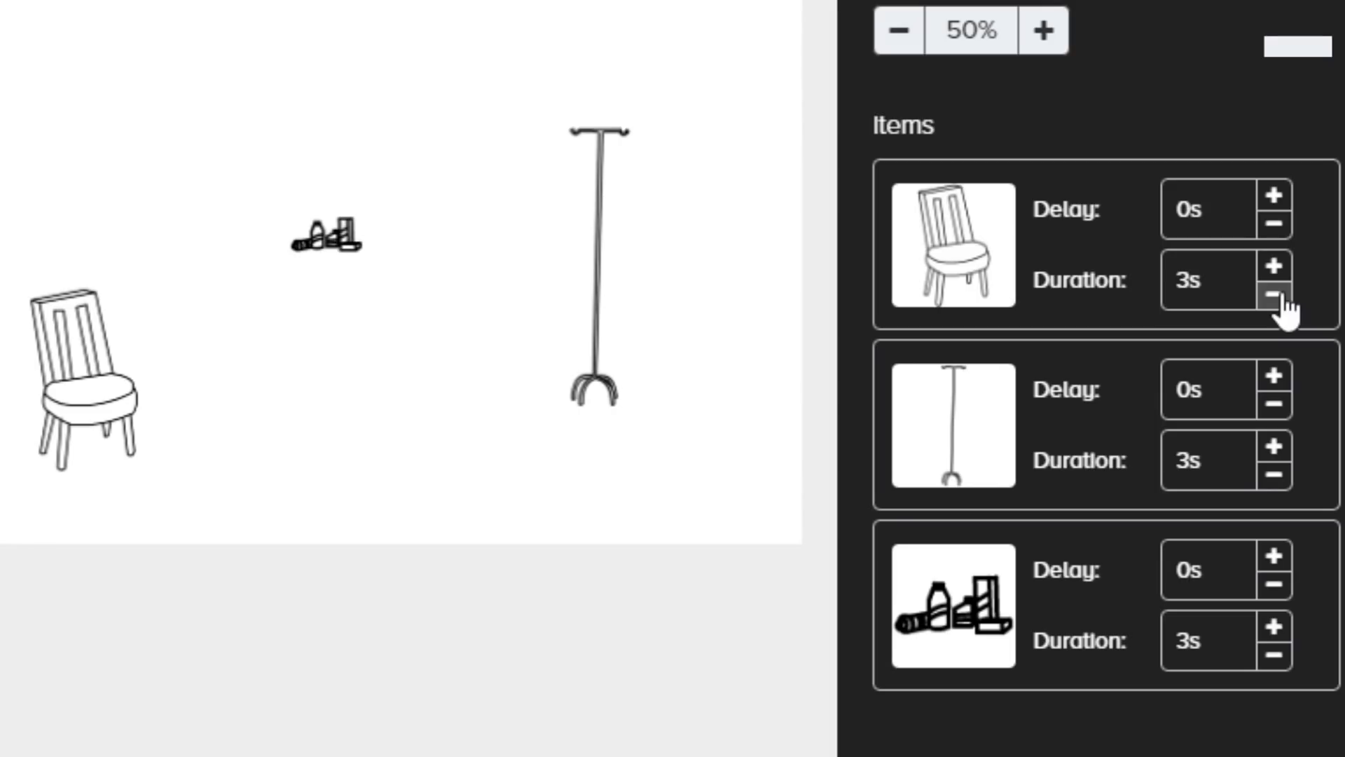
Set the chair's drawing duration to 1s
left_click(1308, 325)
double_click(1300, 317)
key("BackSpace")
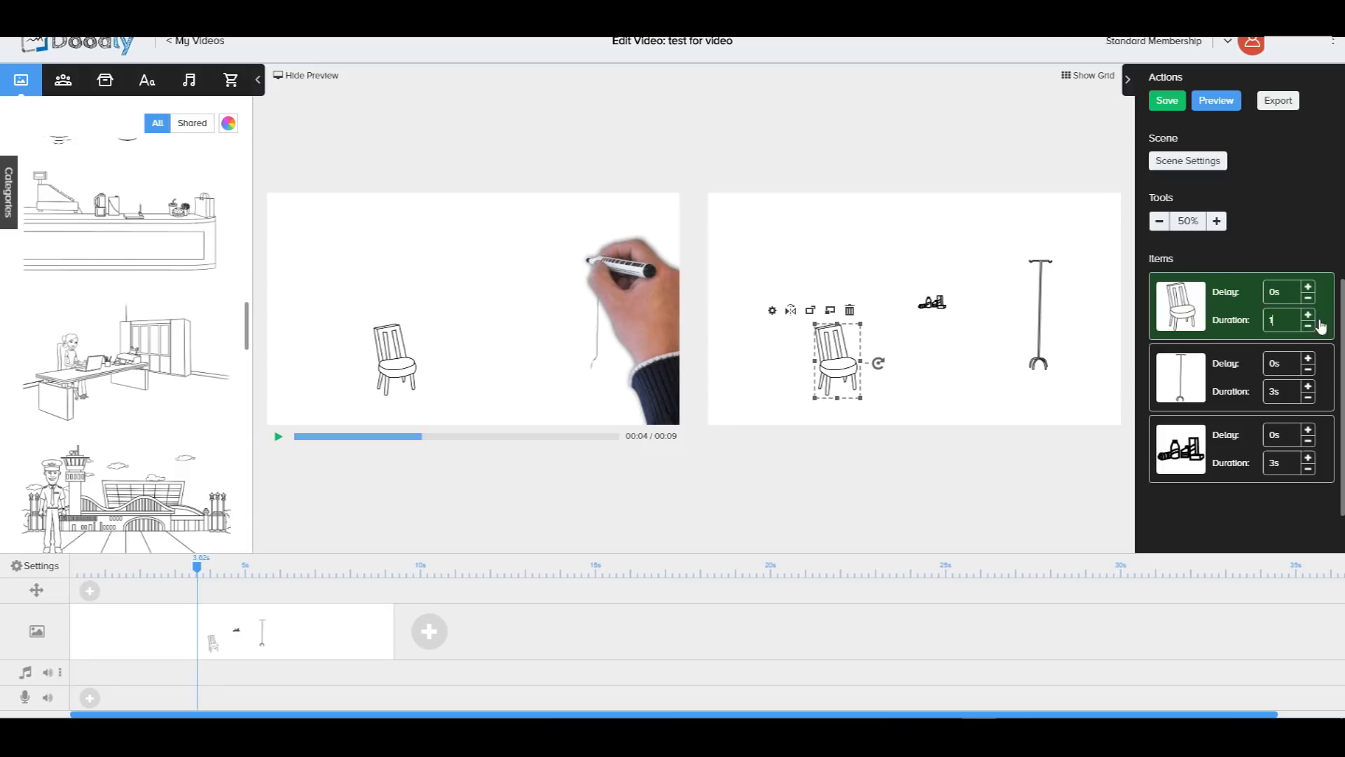
type("2.75s")
Replay the scene preview to check the chair's new drawing speed
left_click(310, 437)
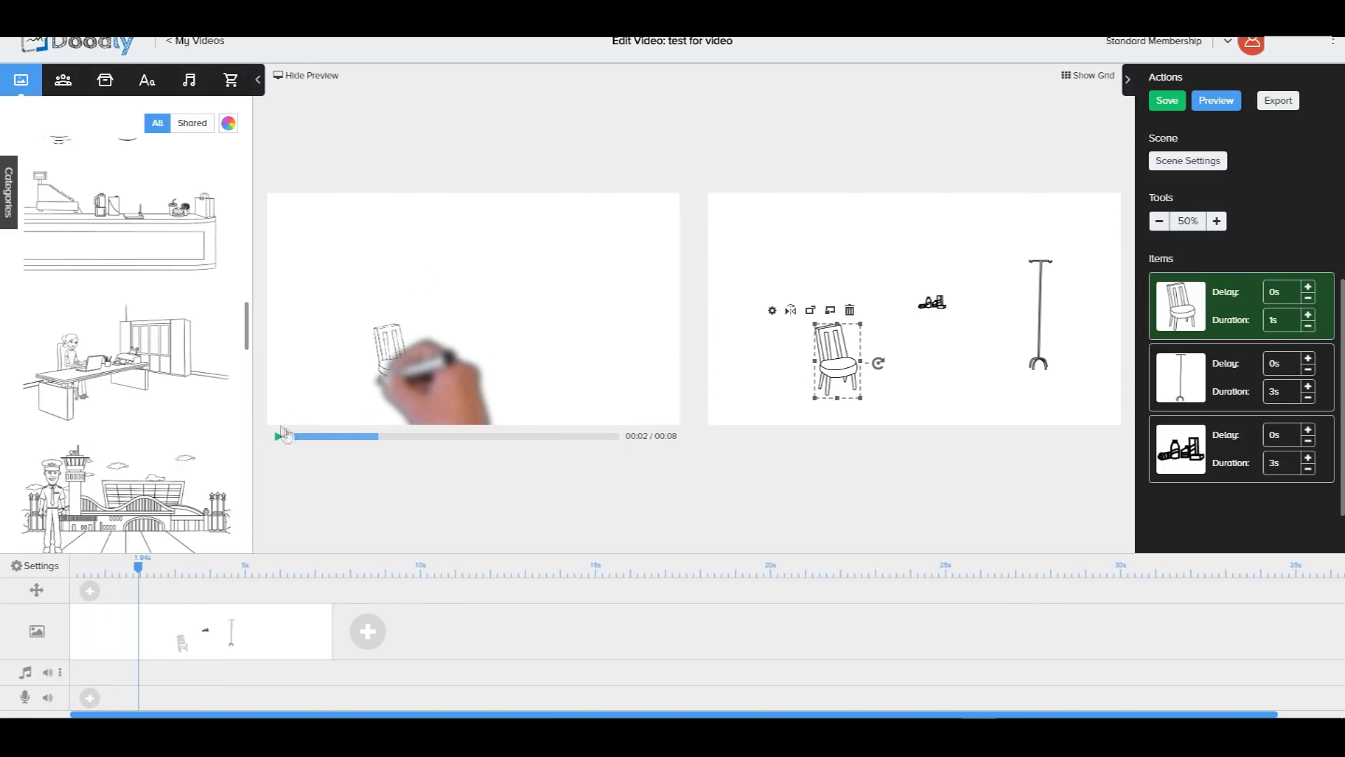
left_click(284, 437)
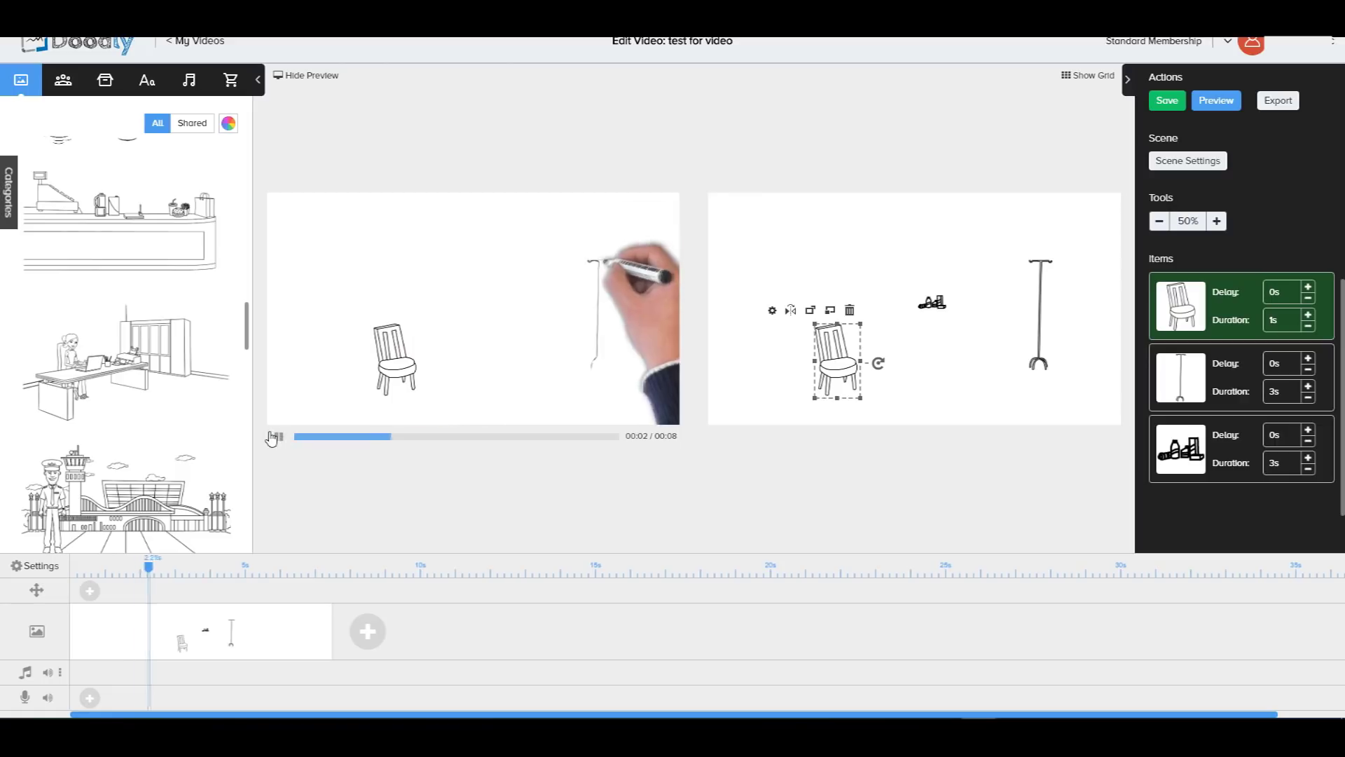
key("space")
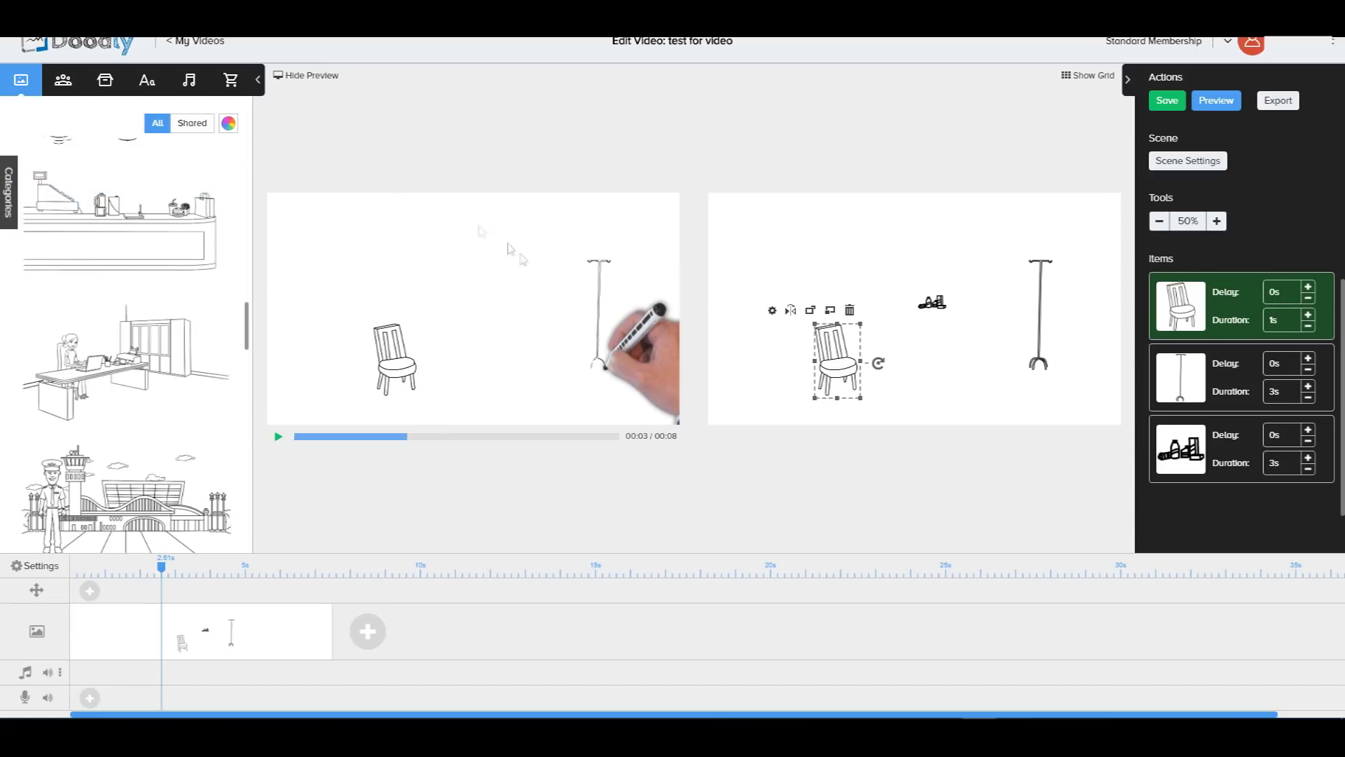
Replace the chair, the small bottles and the IV stand with the shop counter scene that has a cash register
left_click(850, 310)
left_click(730, 403)
left_click(926, 308)
left_click(939, 281)
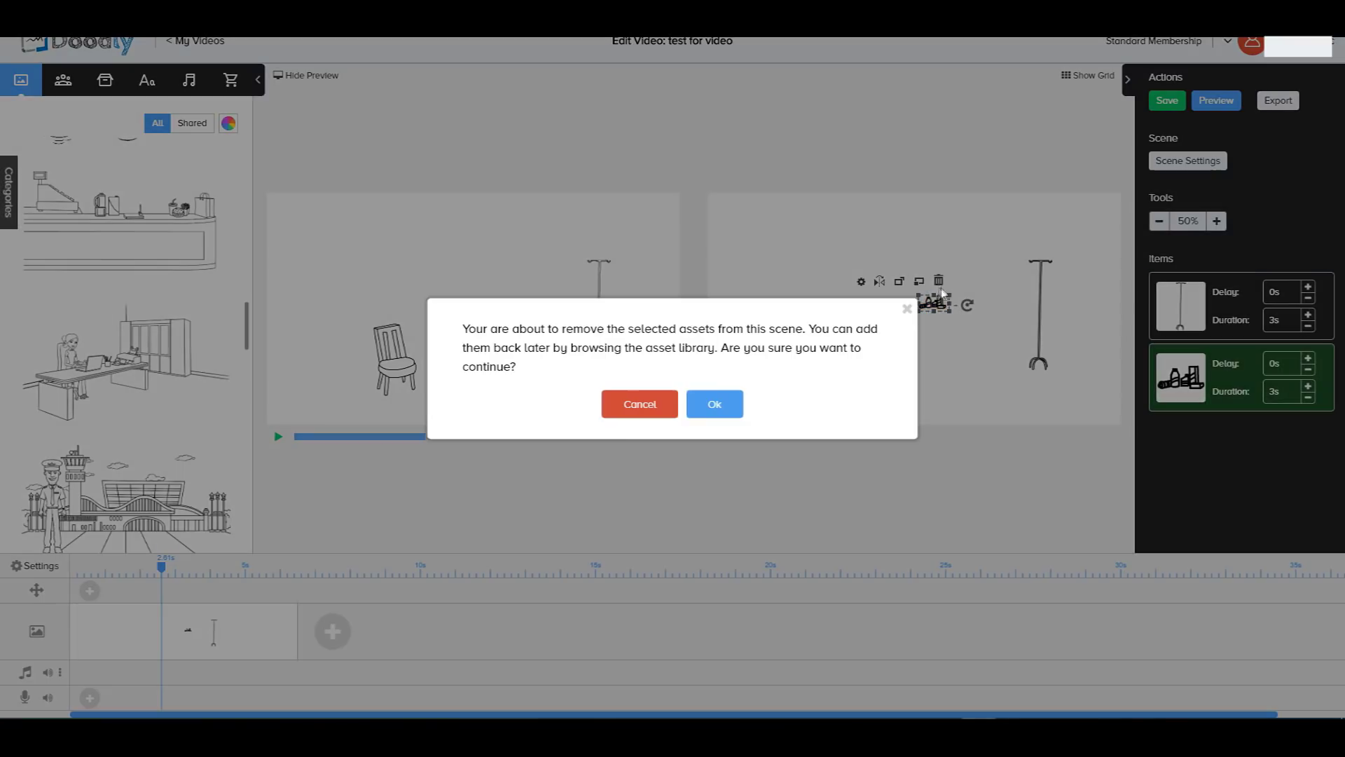
left_click(714, 404)
left_click(1039, 273)
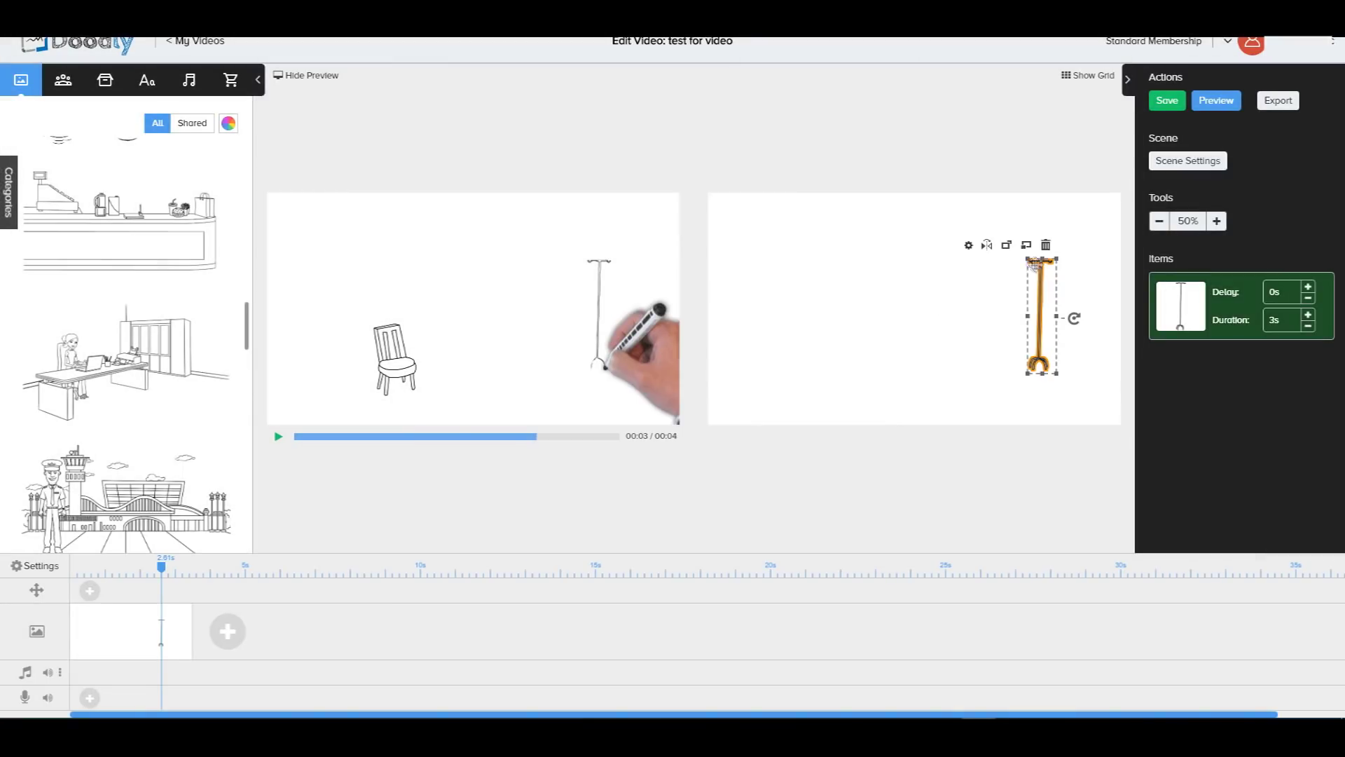
left_click(1045, 245)
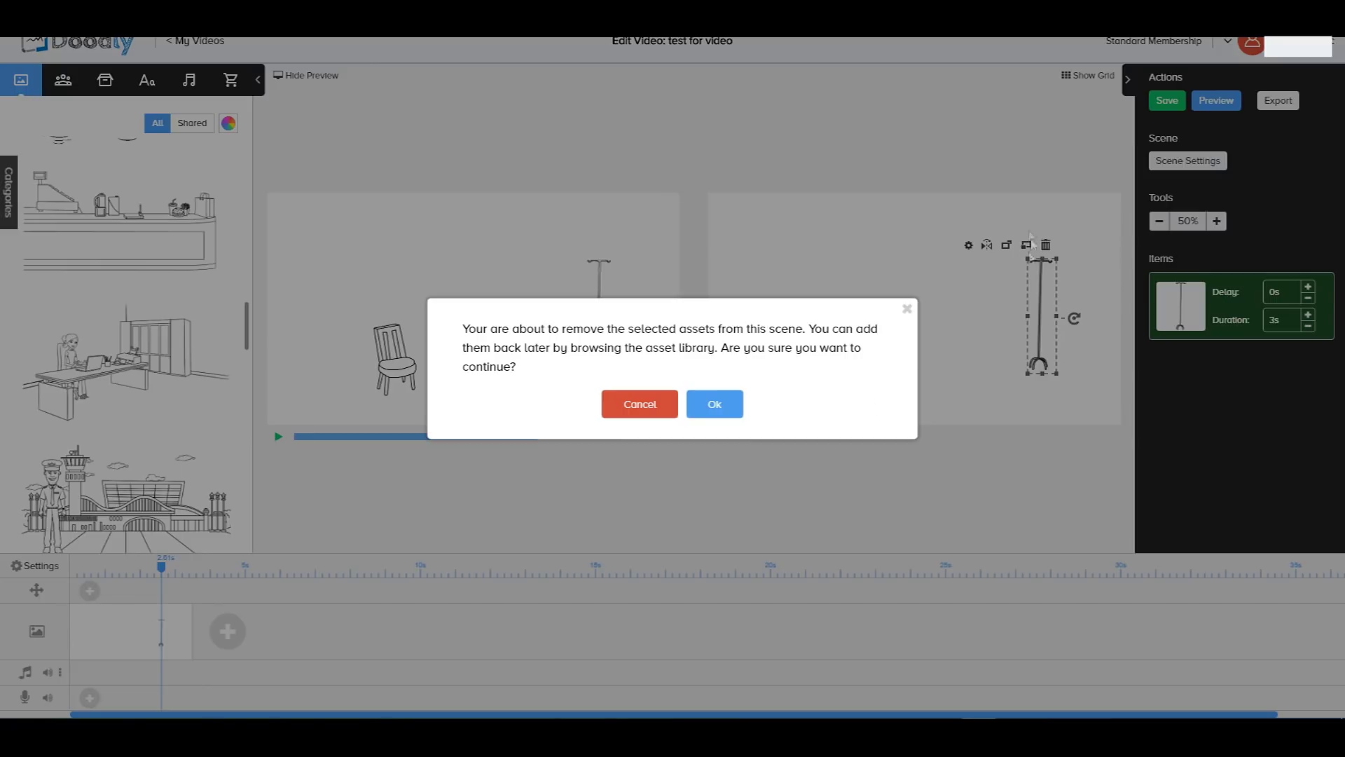
left_click(710, 403)
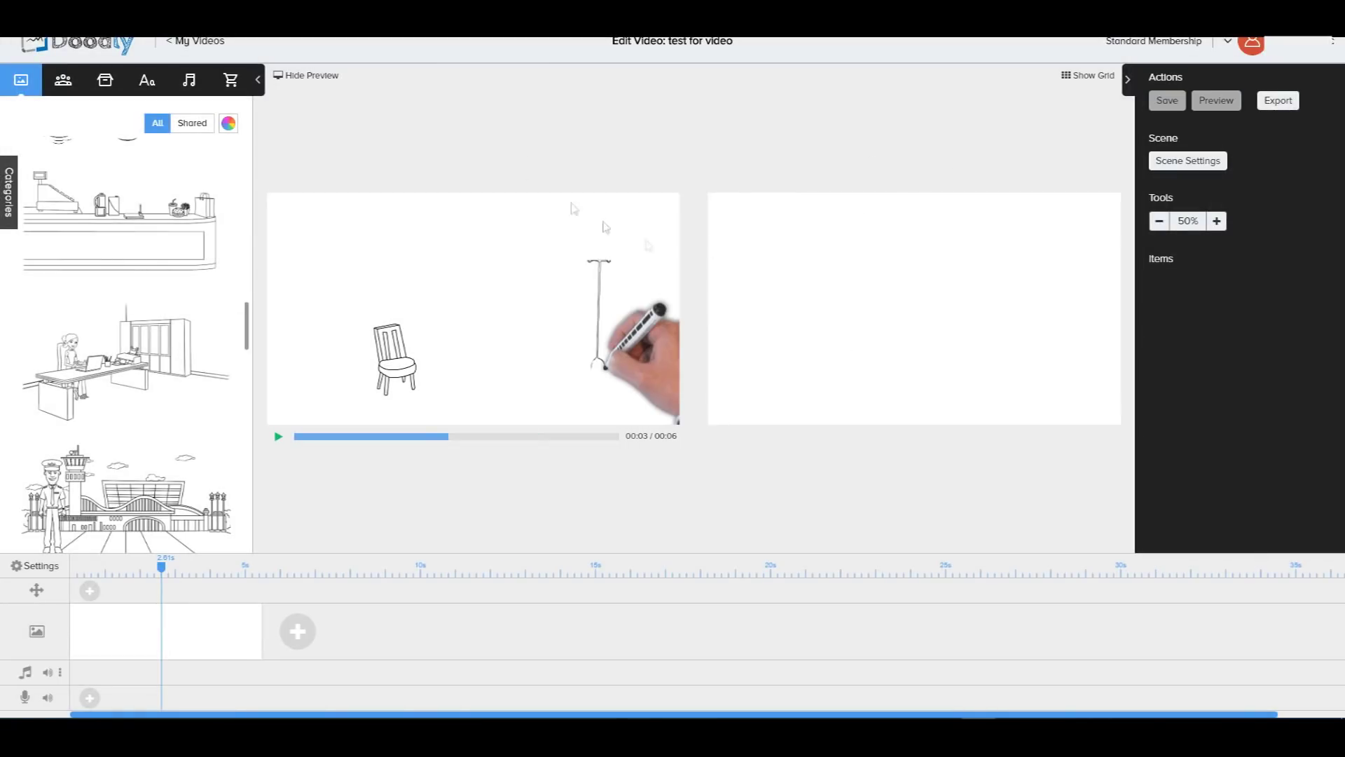
left_click(150, 237)
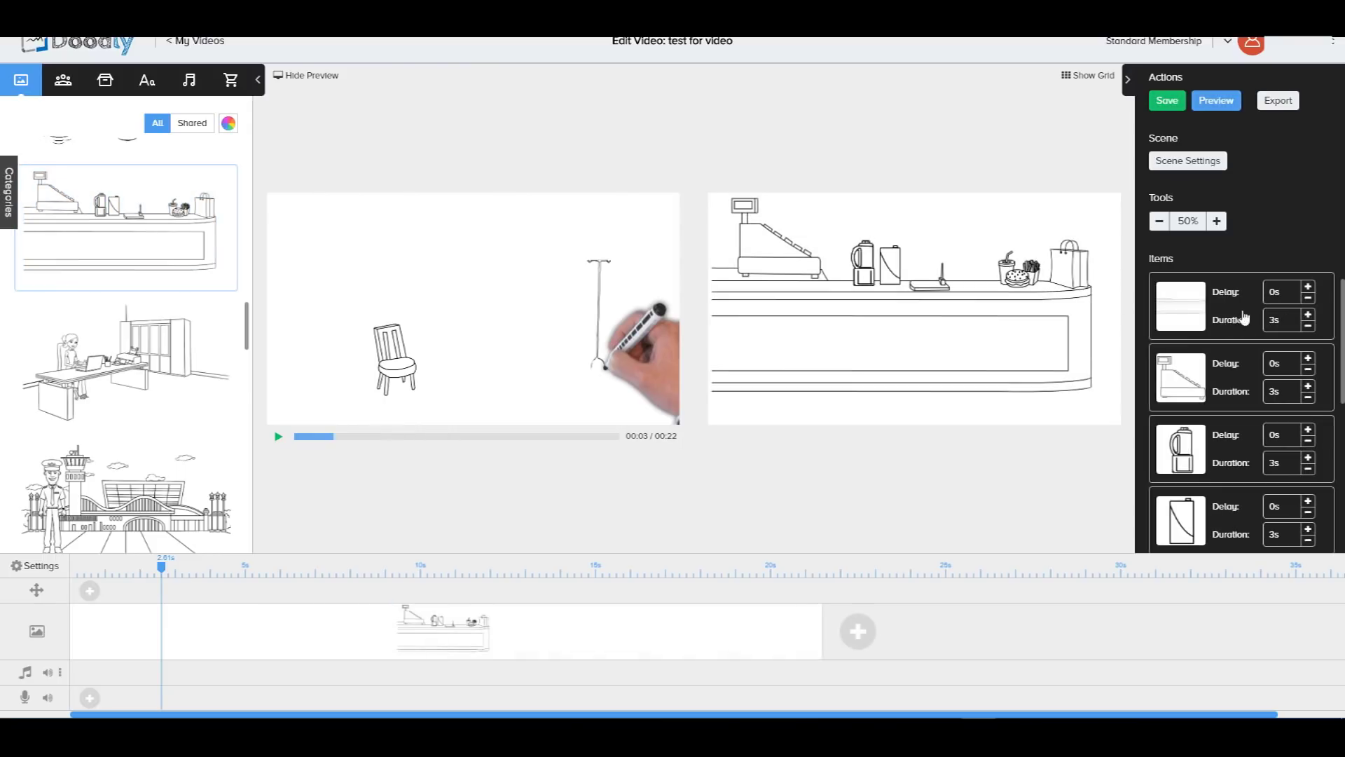
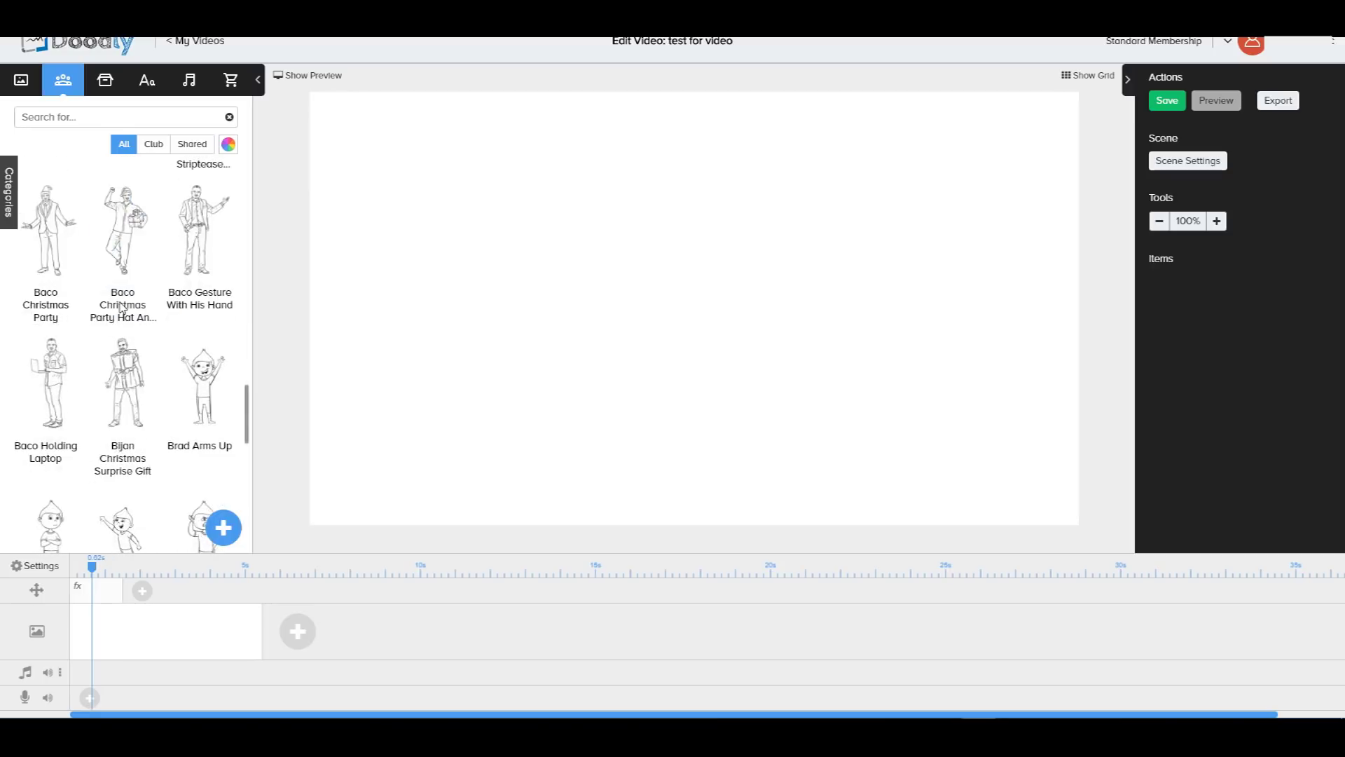
Add the "Baco Gesture With His Hand" character to the empty scene
scroll(168, 308, "up", 2)
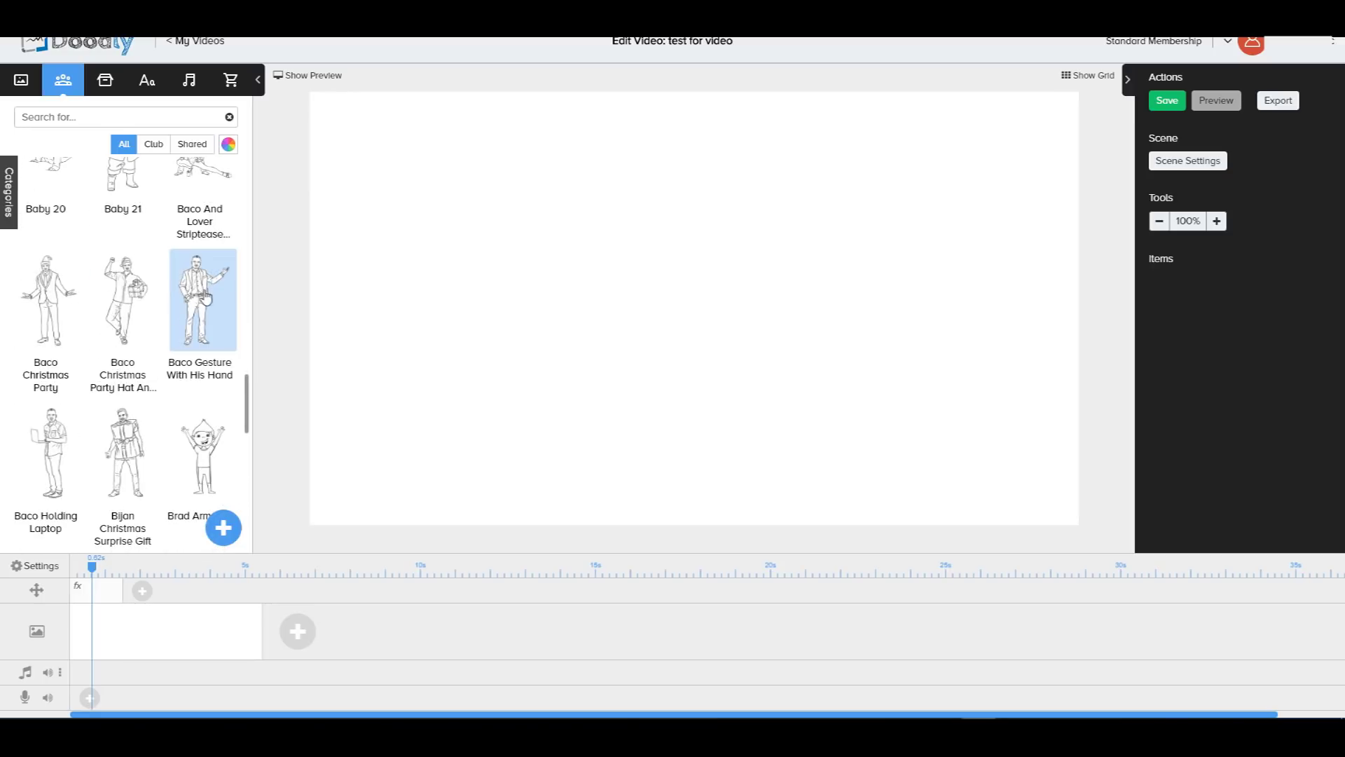
left_click(211, 316)
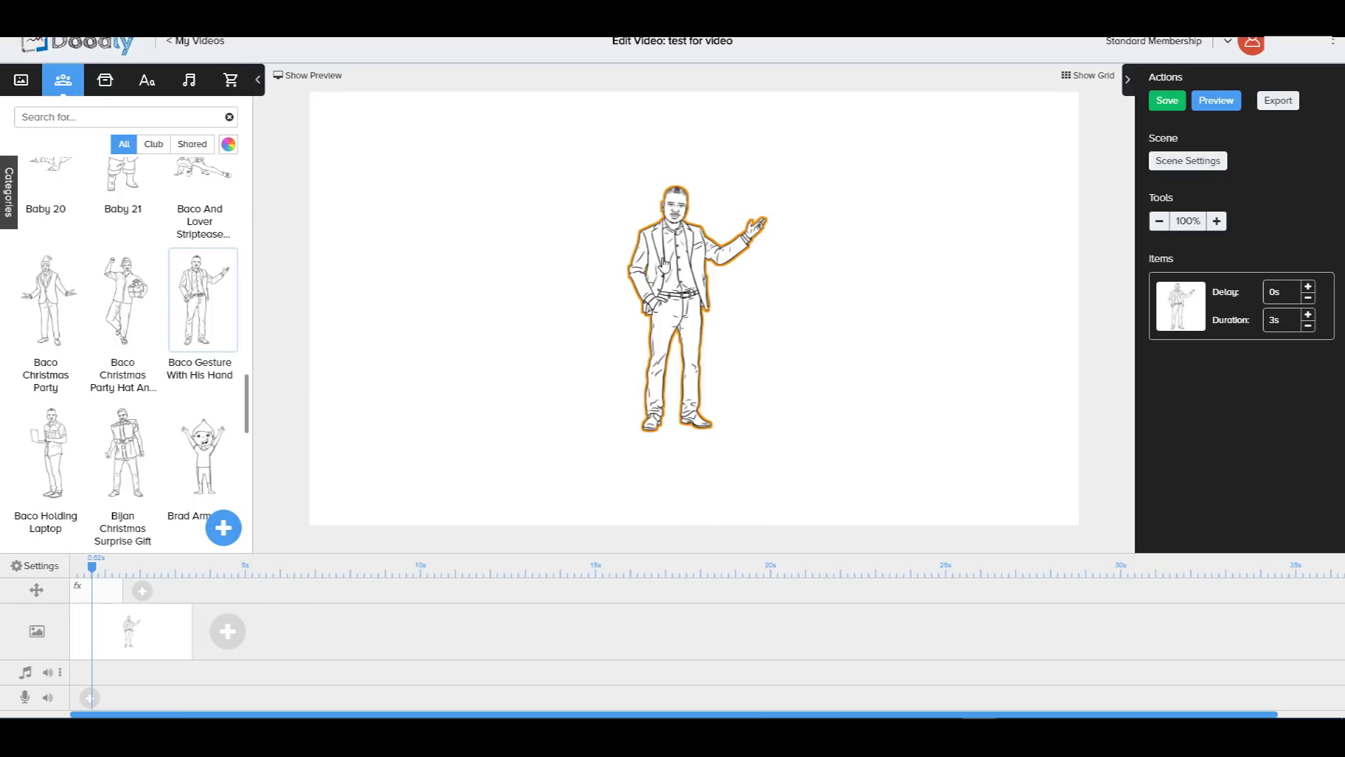
Mirror the man horizontally and flip him back to his original orientation
left_click(692, 236)
mouse_move(770, 180)
left_mouse_down()
mouse_move(828, 96)
mouse_move(655, 375)
mouse_move(795, 171)
mouse_move(804, 133)
mouse_move(775, 181)
left_mouse_up()
left_click(706, 167)
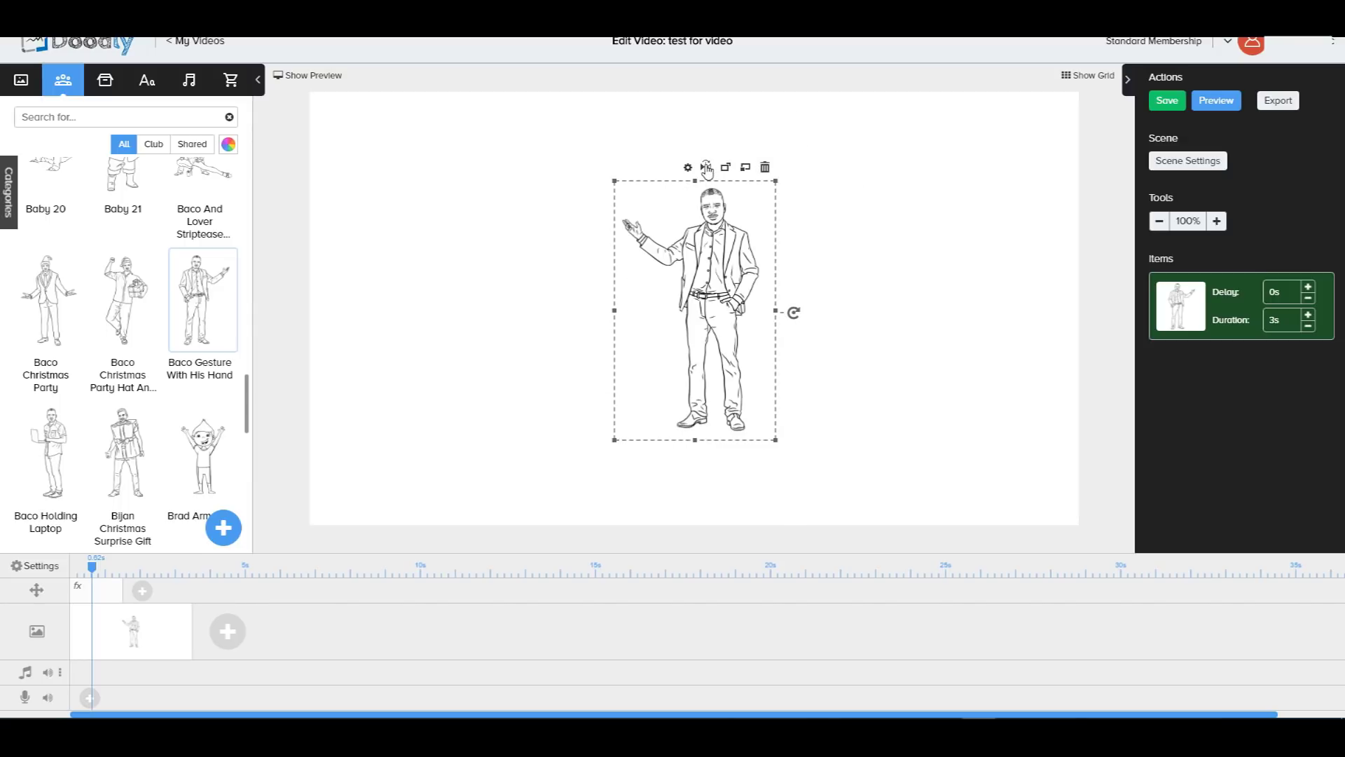
left_click(706, 168)
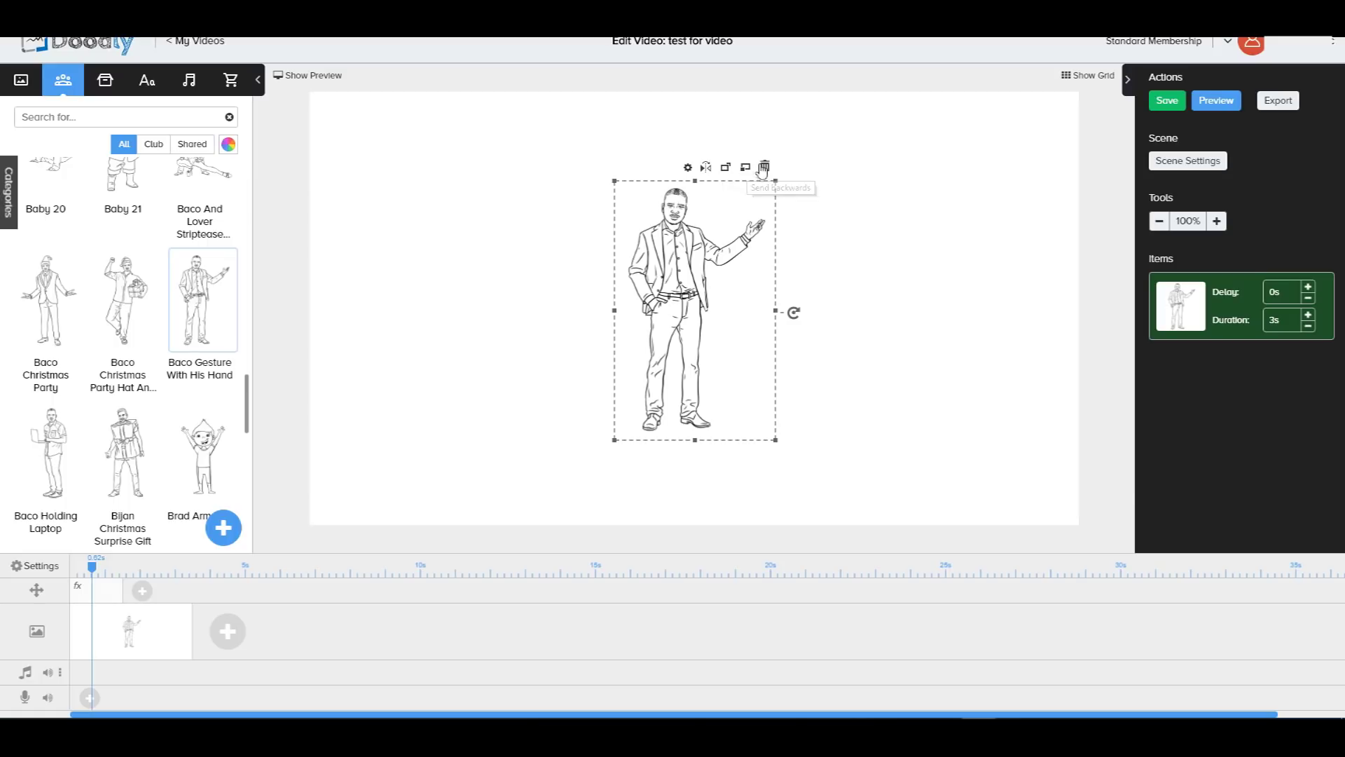
Search the props for "rug", add the Rug to the scene and clear the search
left_click(107, 85)
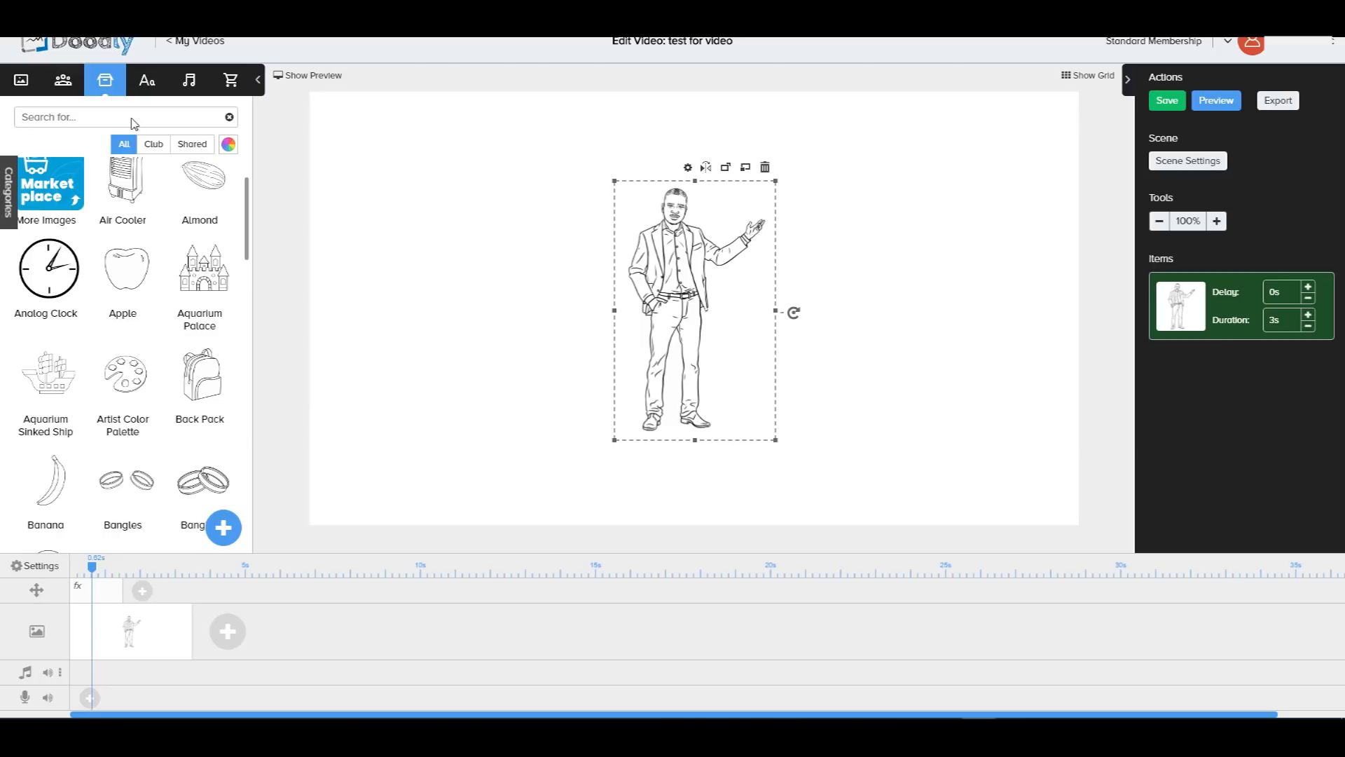
type("rug")
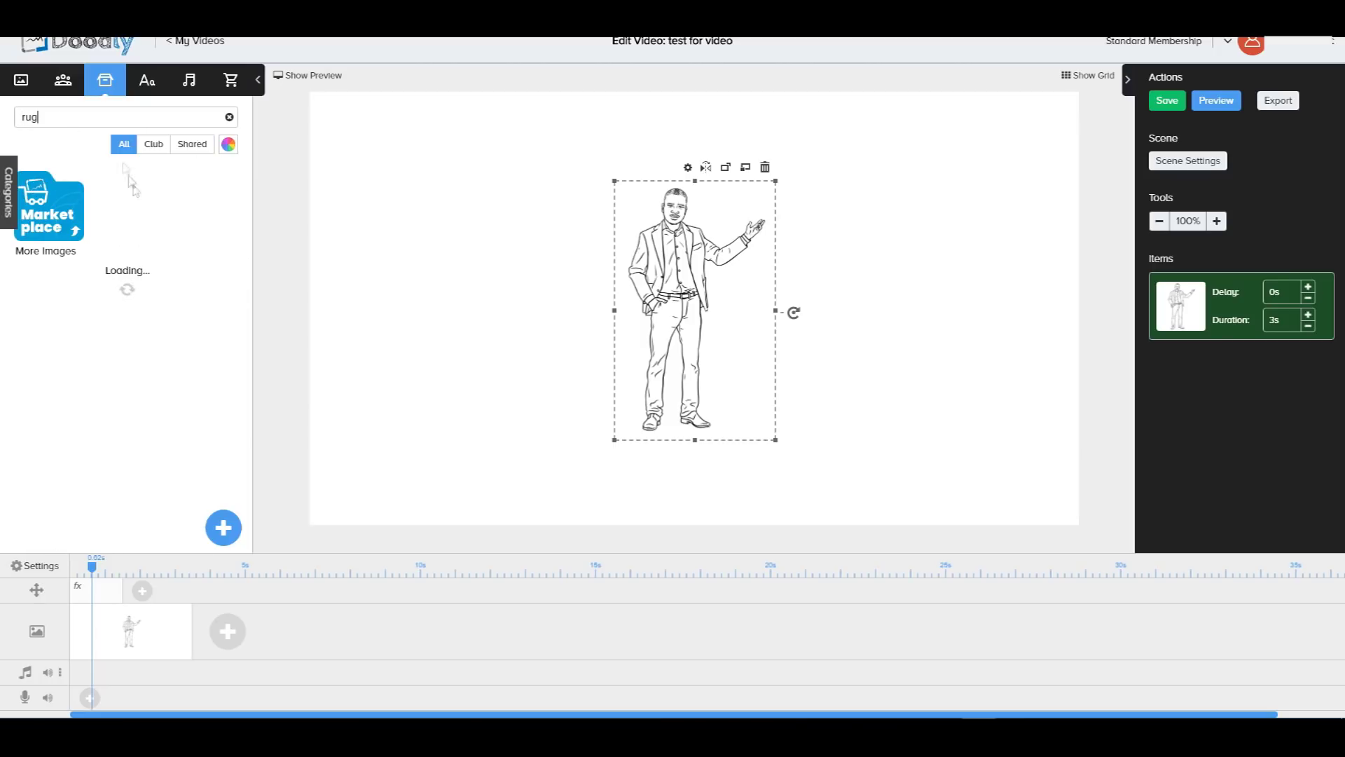
left_click(126, 207)
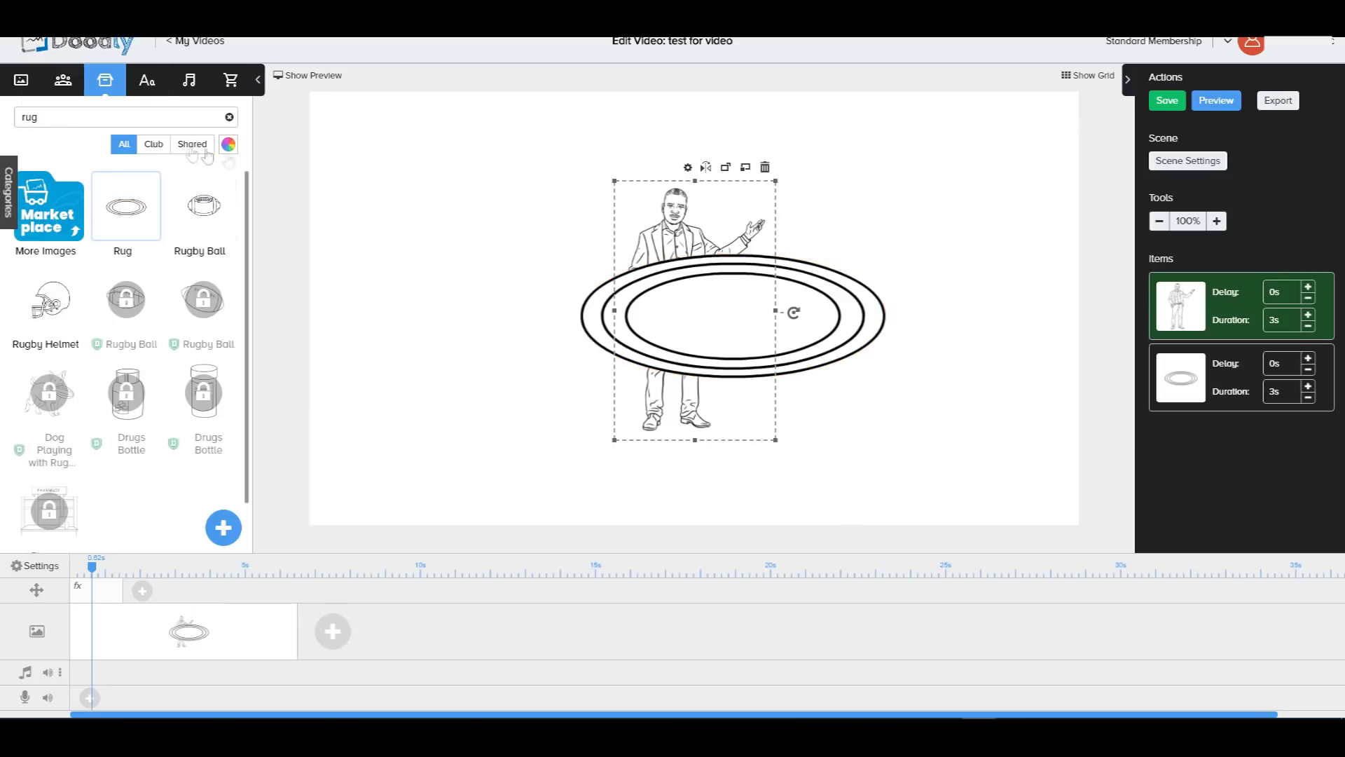
left_click(229, 117)
Shift the rug lower in the scene, send it behind the man and stand him on it
left_click_drag(717, 331, 685, 353)
left_click(903, 218)
left_click_drag(665, 427, 680, 398)
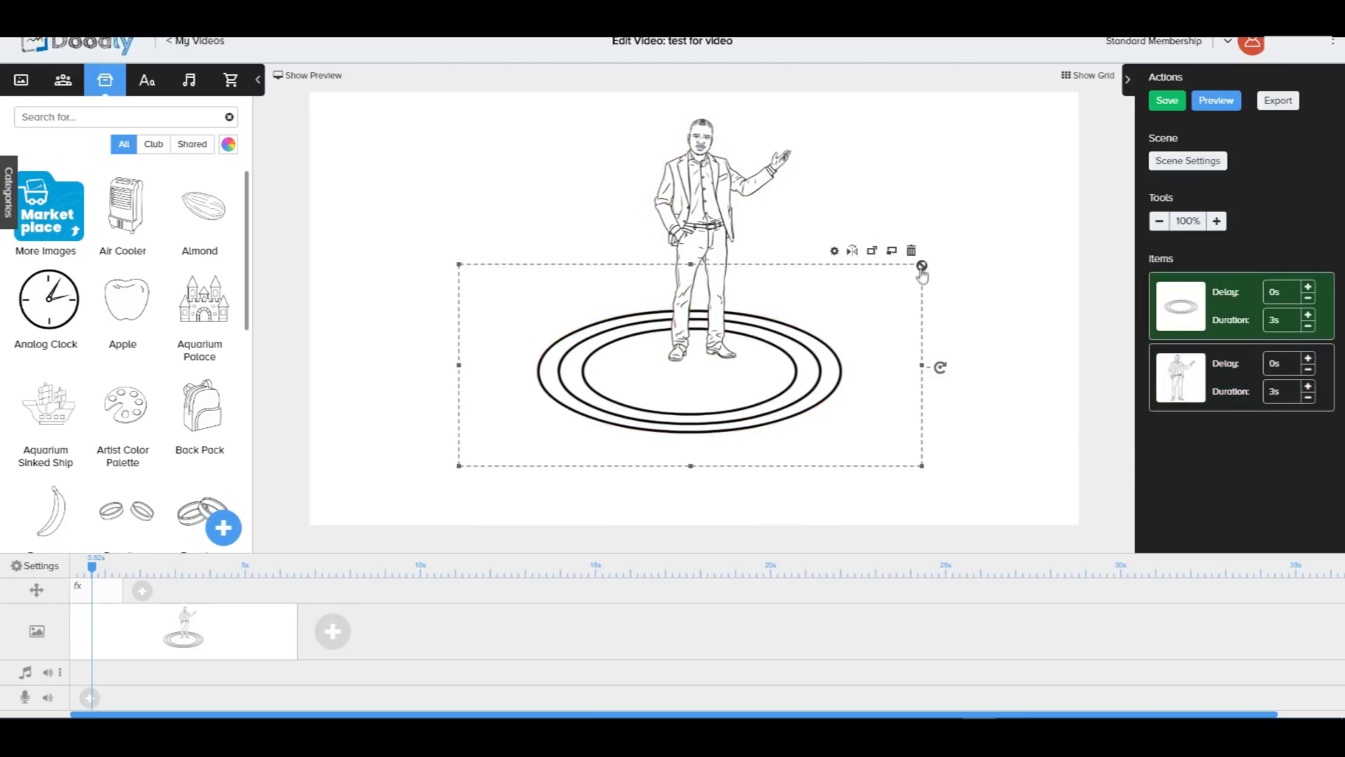
Shrink the rug to slightly wider than the man's stance and reposition both so he stands on it mid-scene
left_click_drag(922, 266, 666, 372)
left_click_drag(577, 407, 712, 377)
left_click(695, 250)
left_click_drag(696, 249, 697, 293)
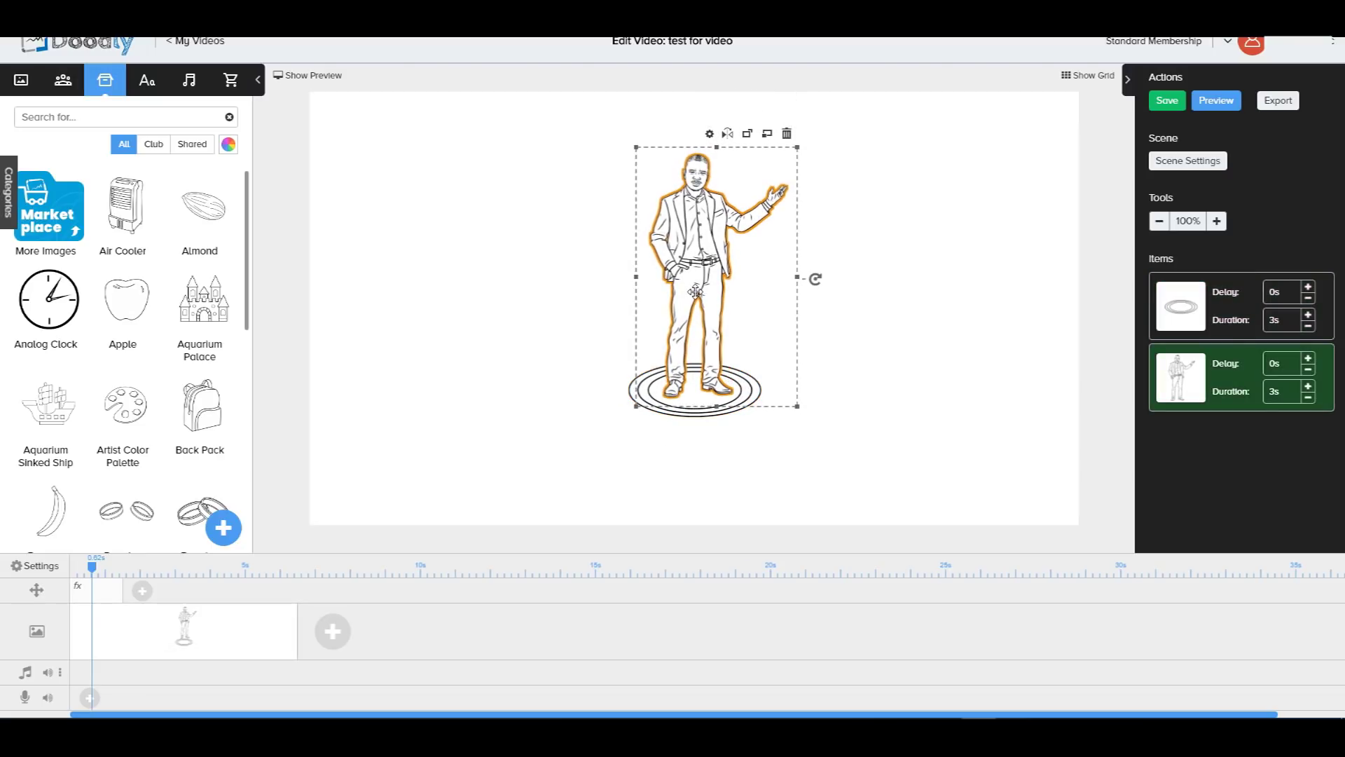
left_click(699, 421)
left_click(718, 329)
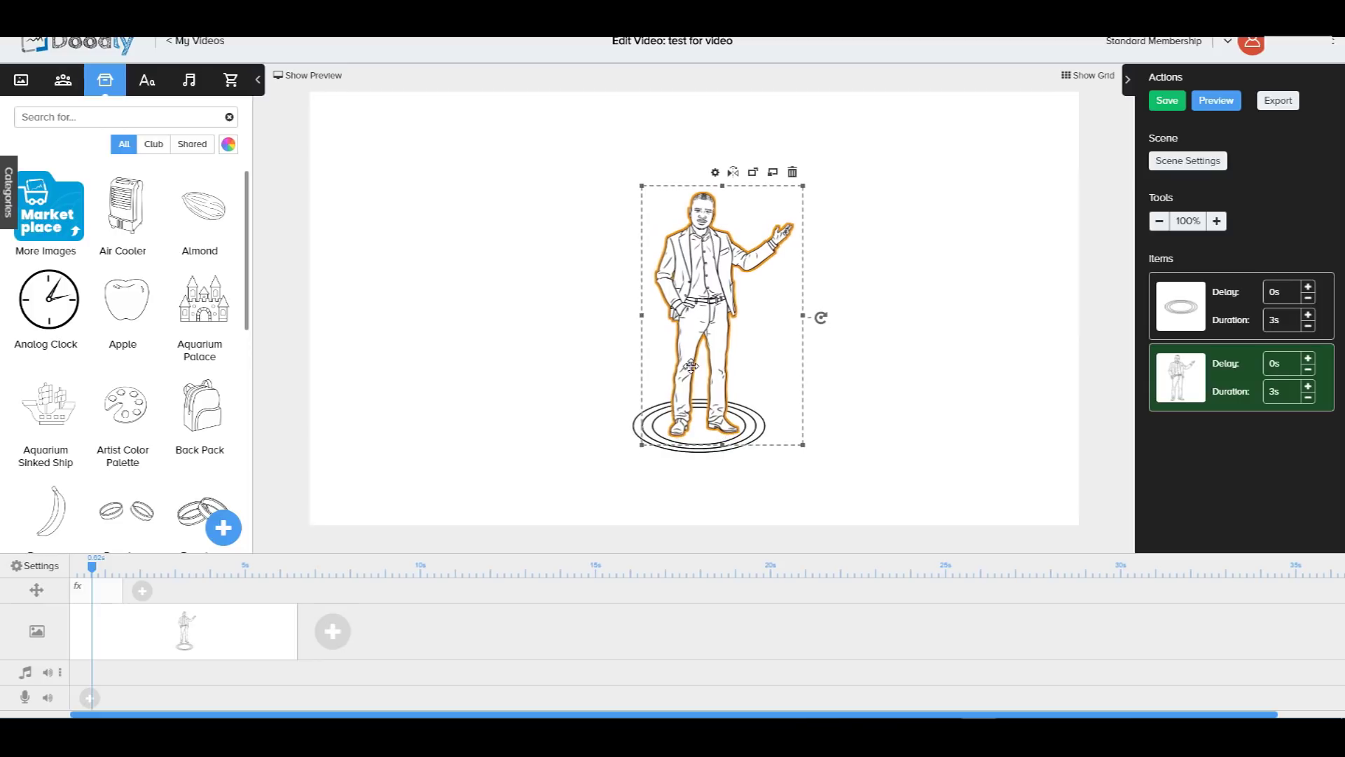
Send the man behind the rug, bring him back in front of it and deselect him
left_click(770, 172)
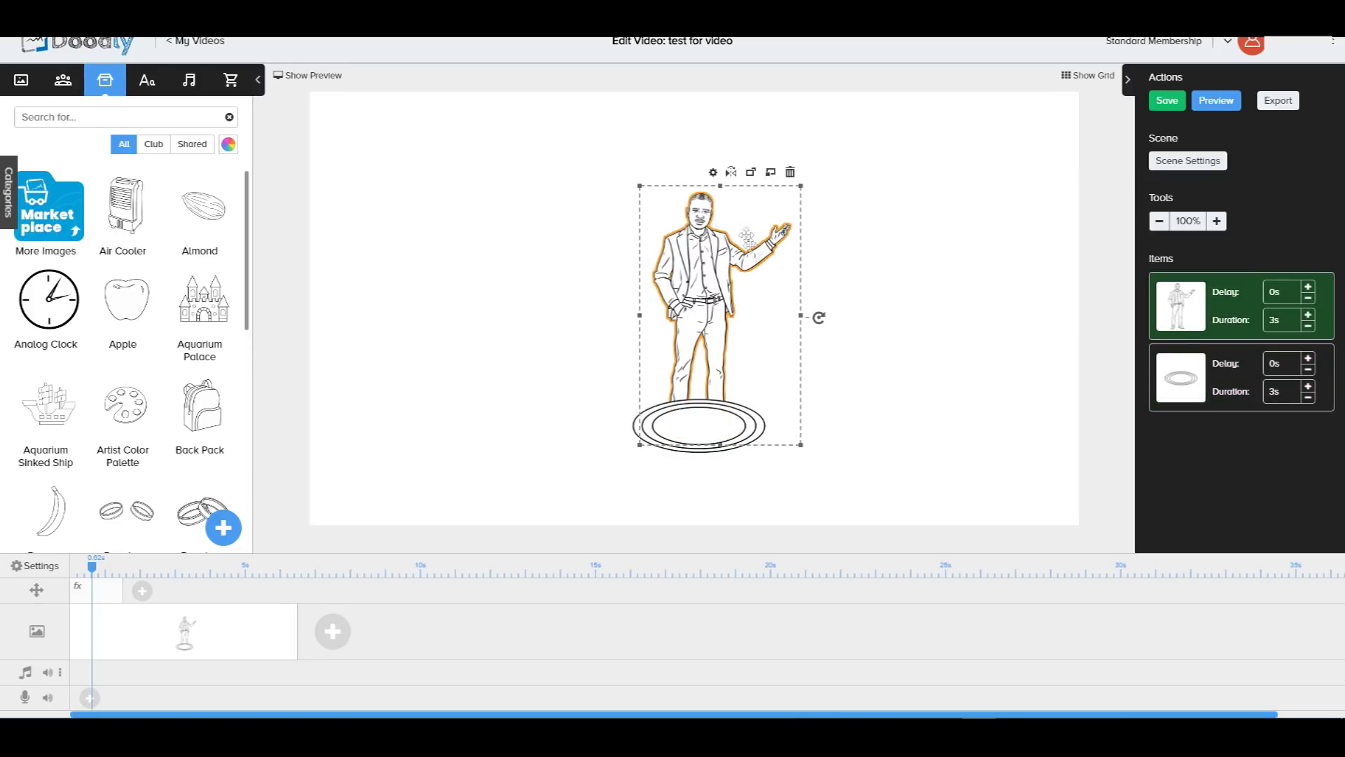
left_click(751, 172)
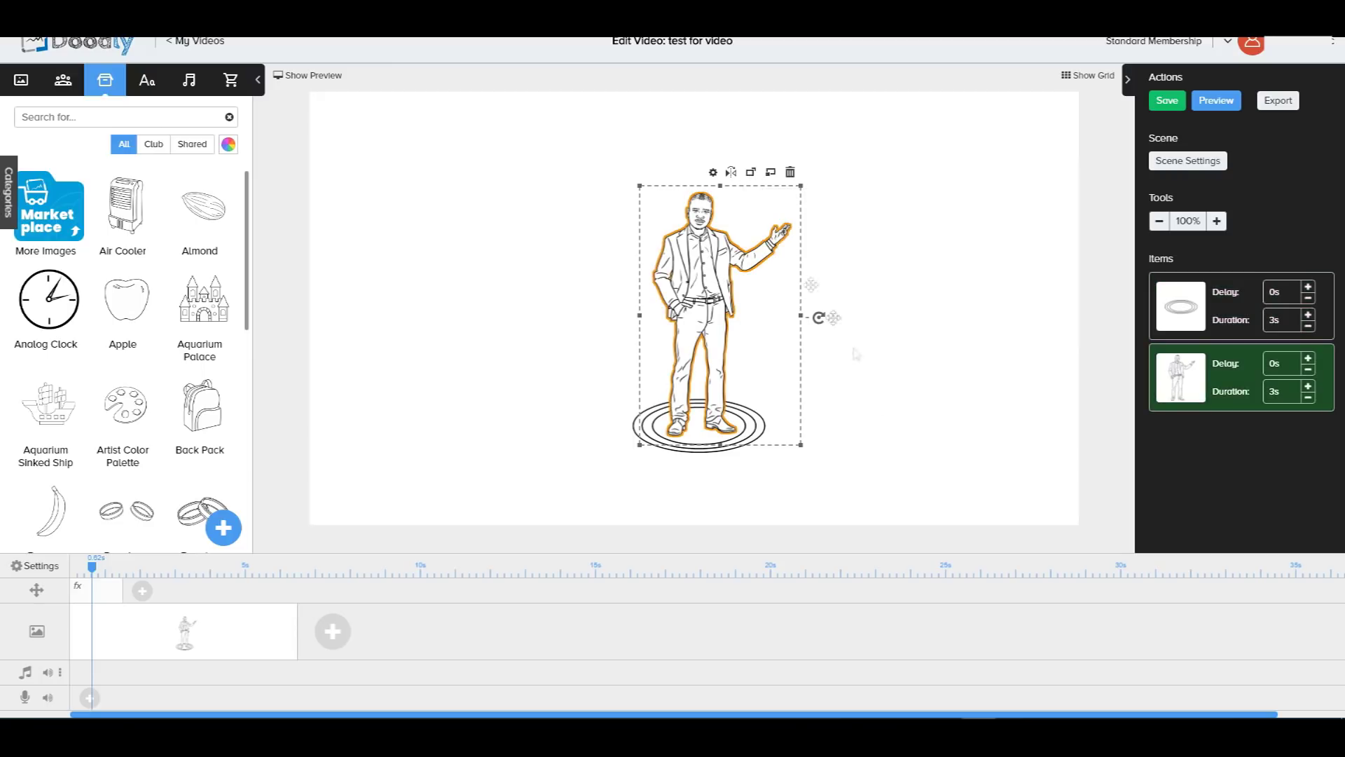
left_click(567, 312)
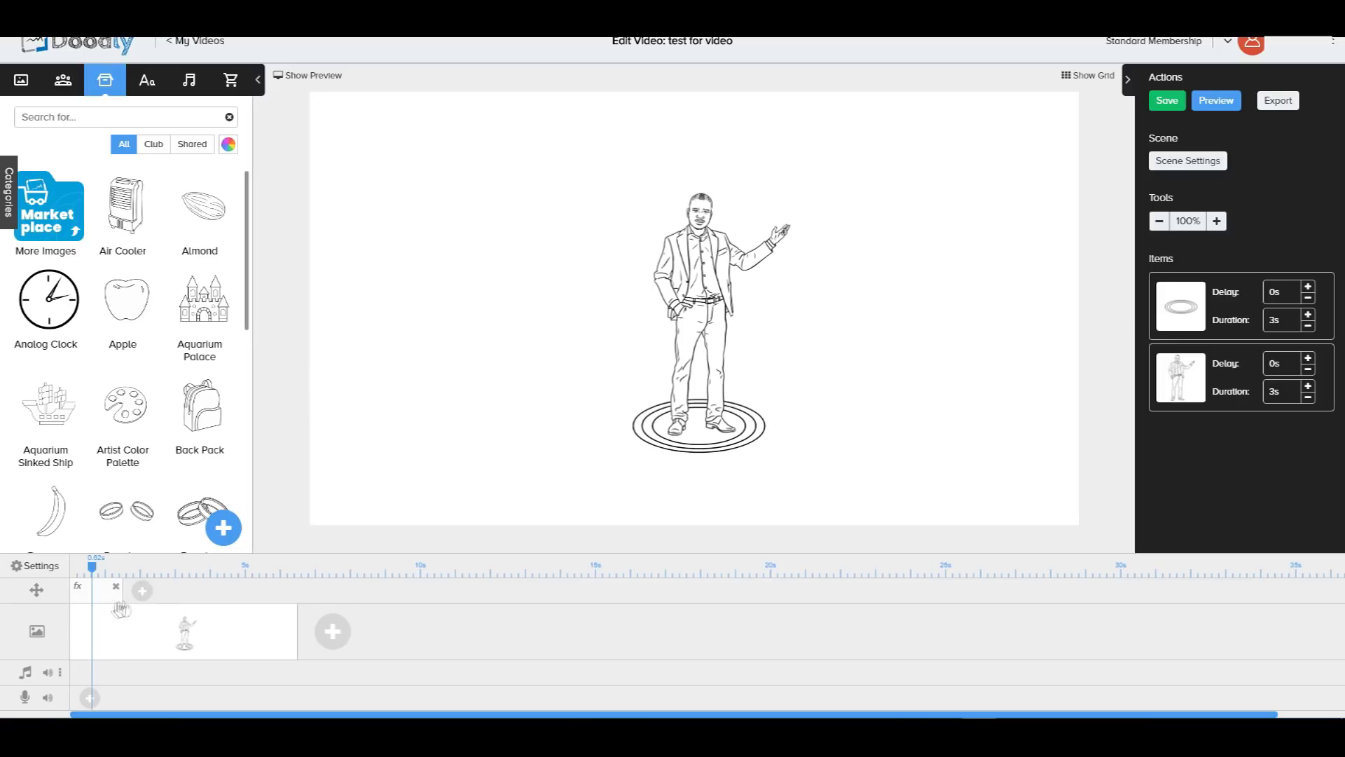
Show the scene preview and play the drawing of the rug and the man
left_click(308, 75)
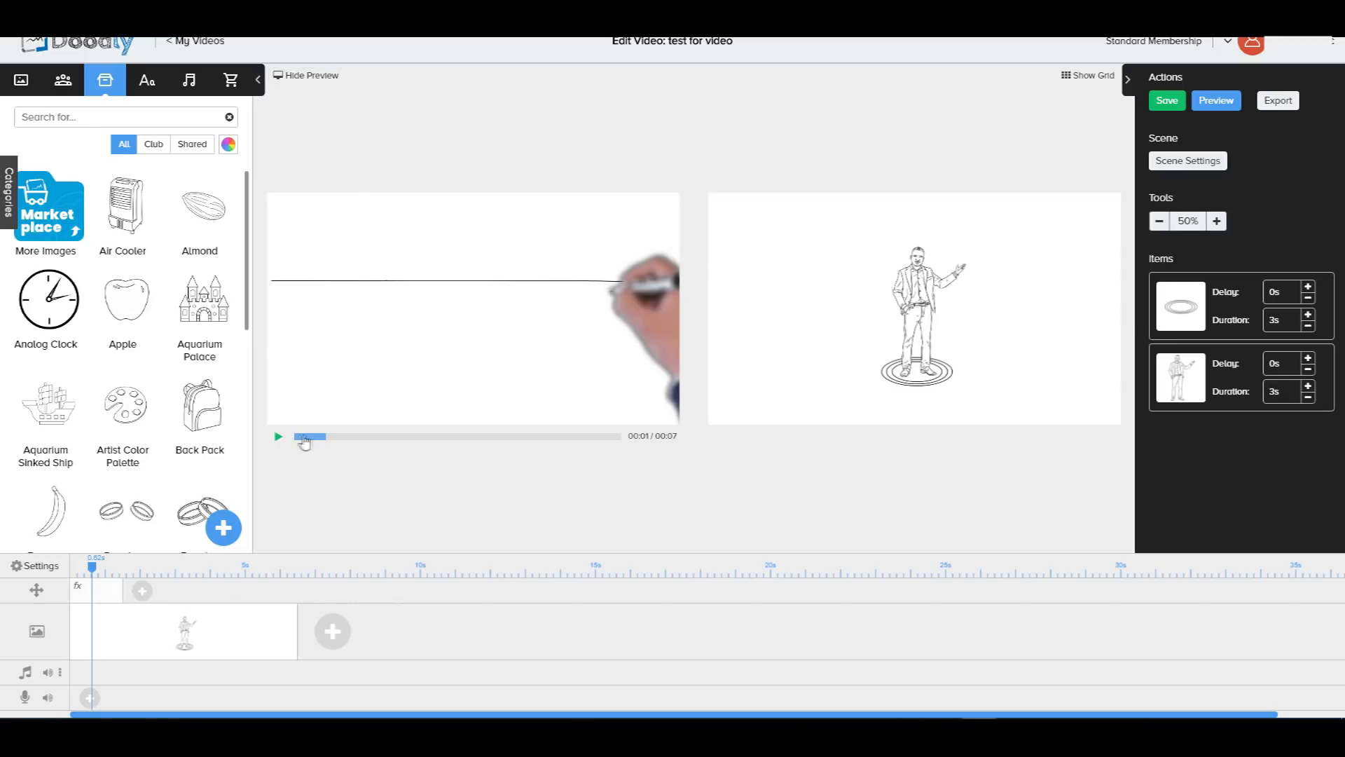
left_click(279, 437)
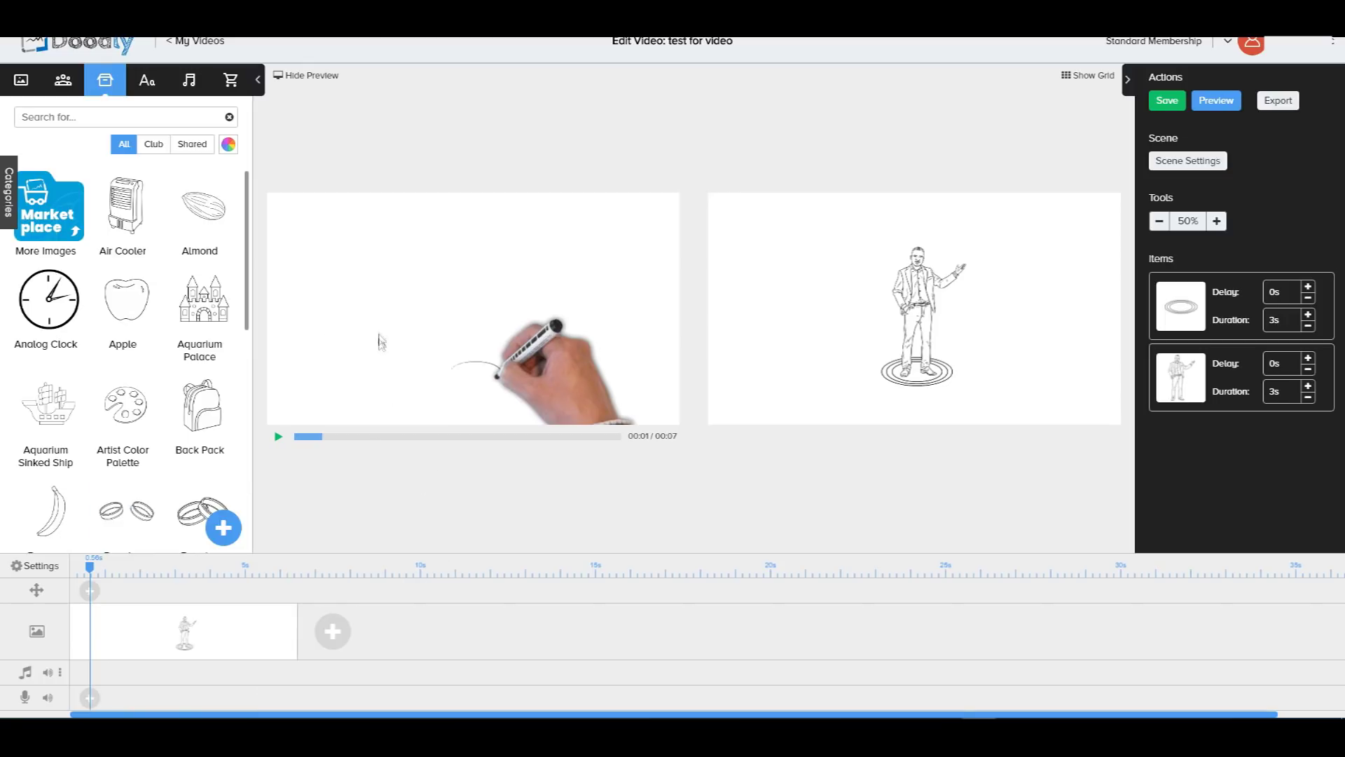
Record a microphone voice-over for the scene and play it back with the preview, skipping to different points
left_click(89, 698)
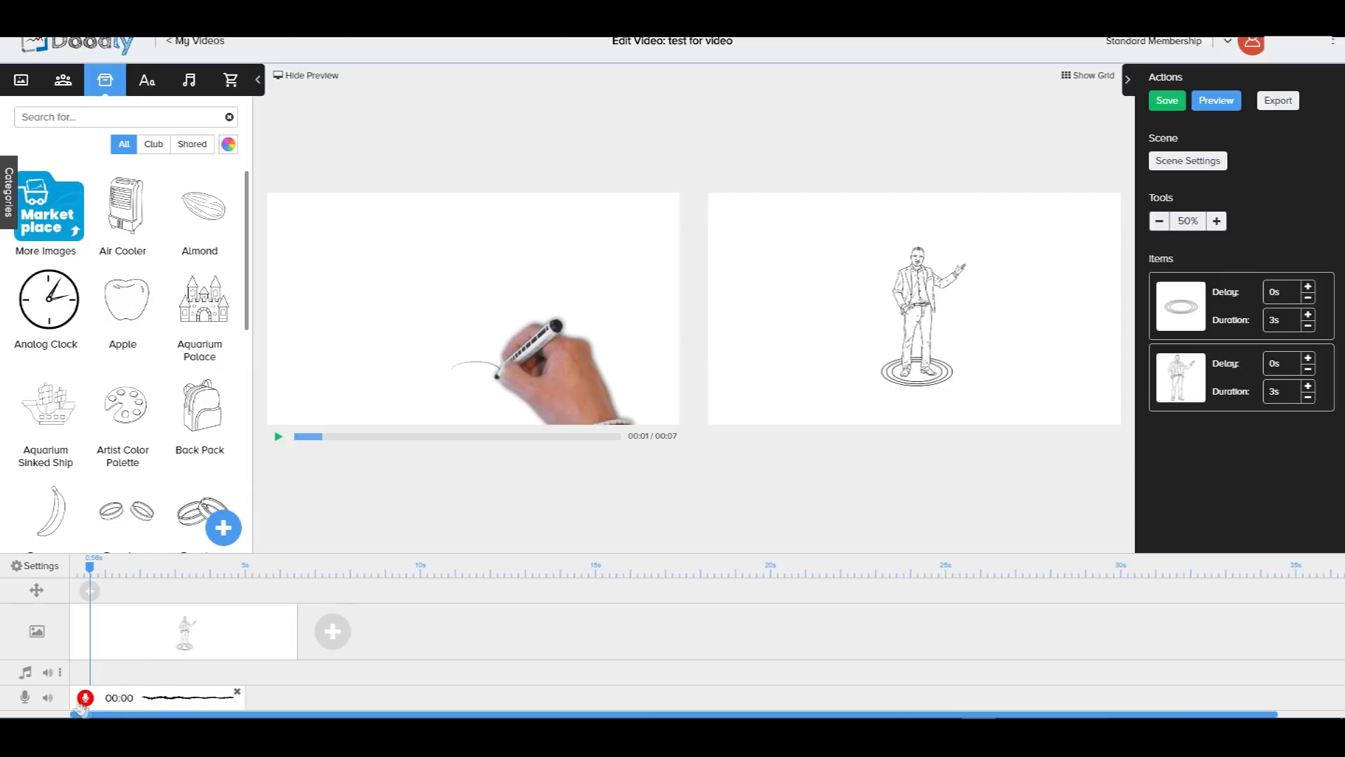
left_click(85, 698)
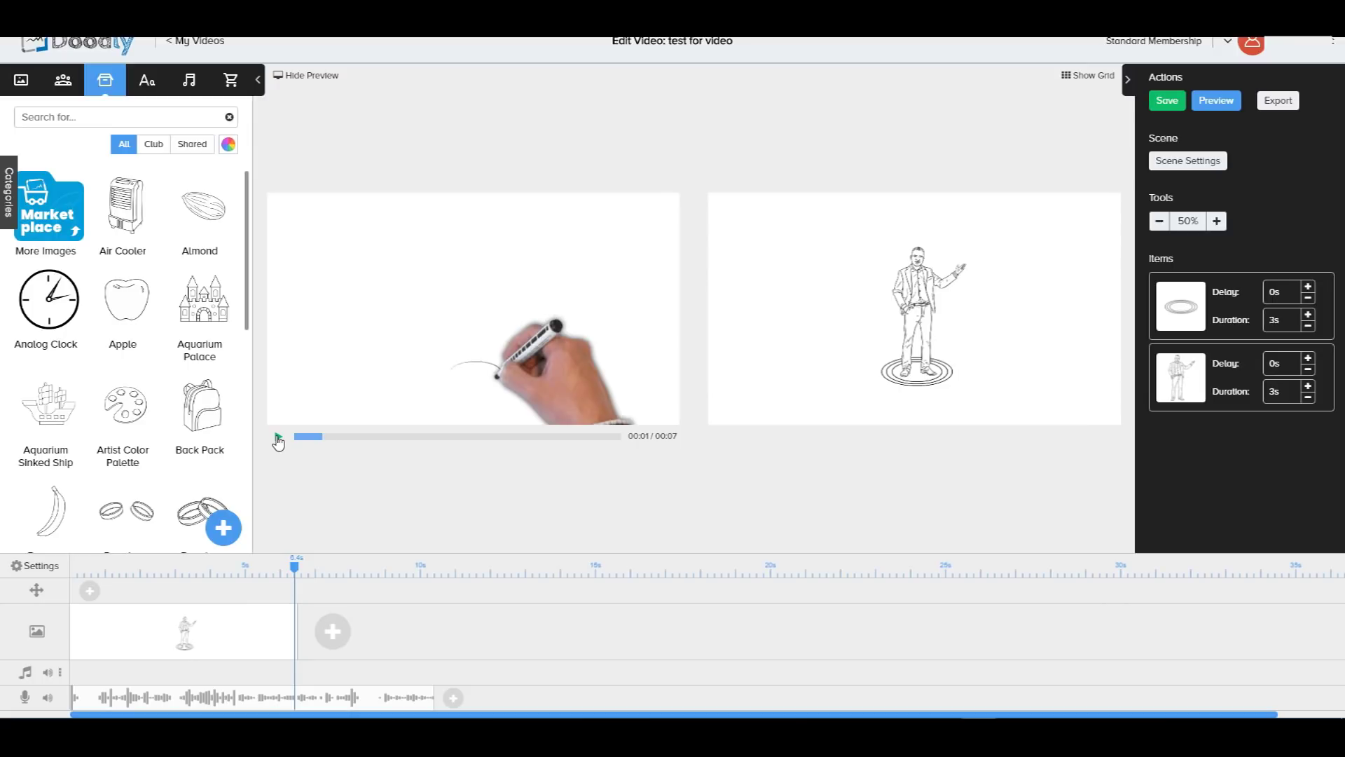
left_click(278, 438)
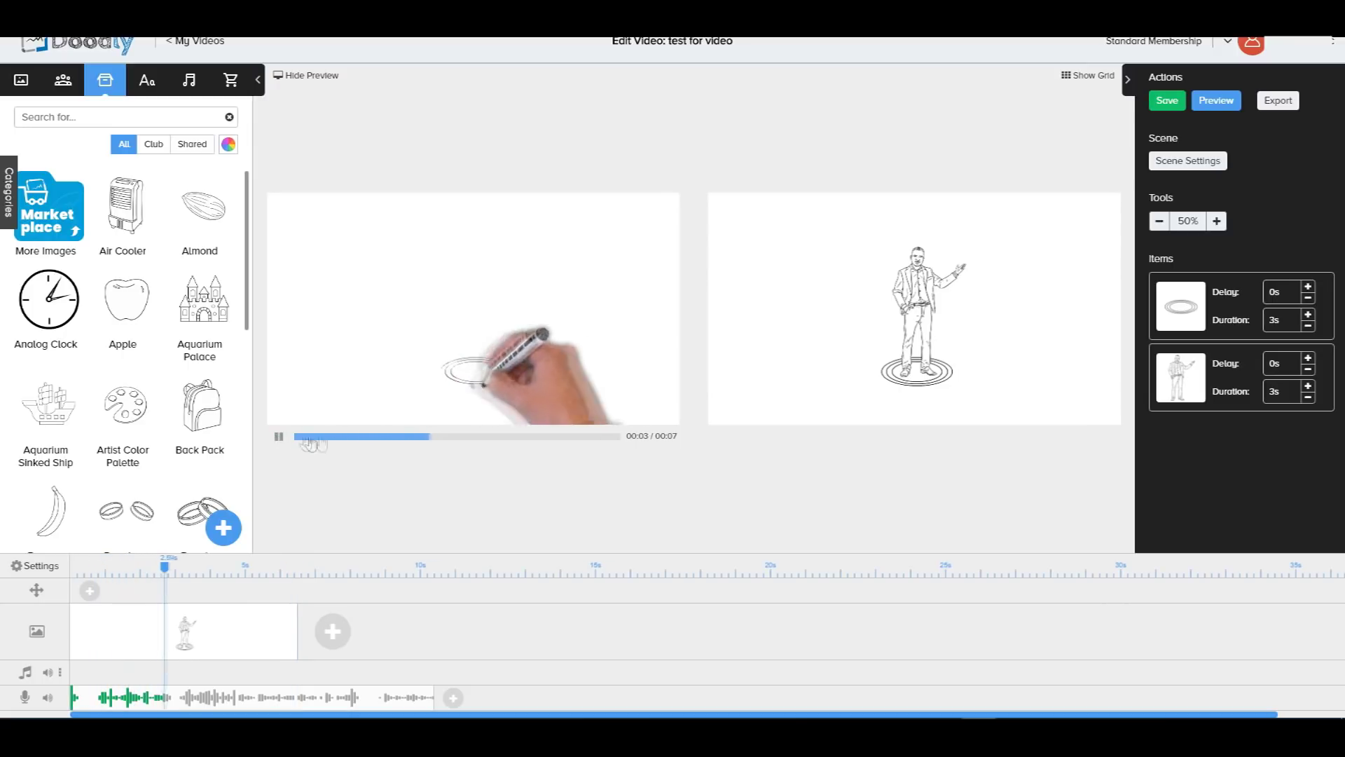
left_click(518, 438)
left_click(363, 436)
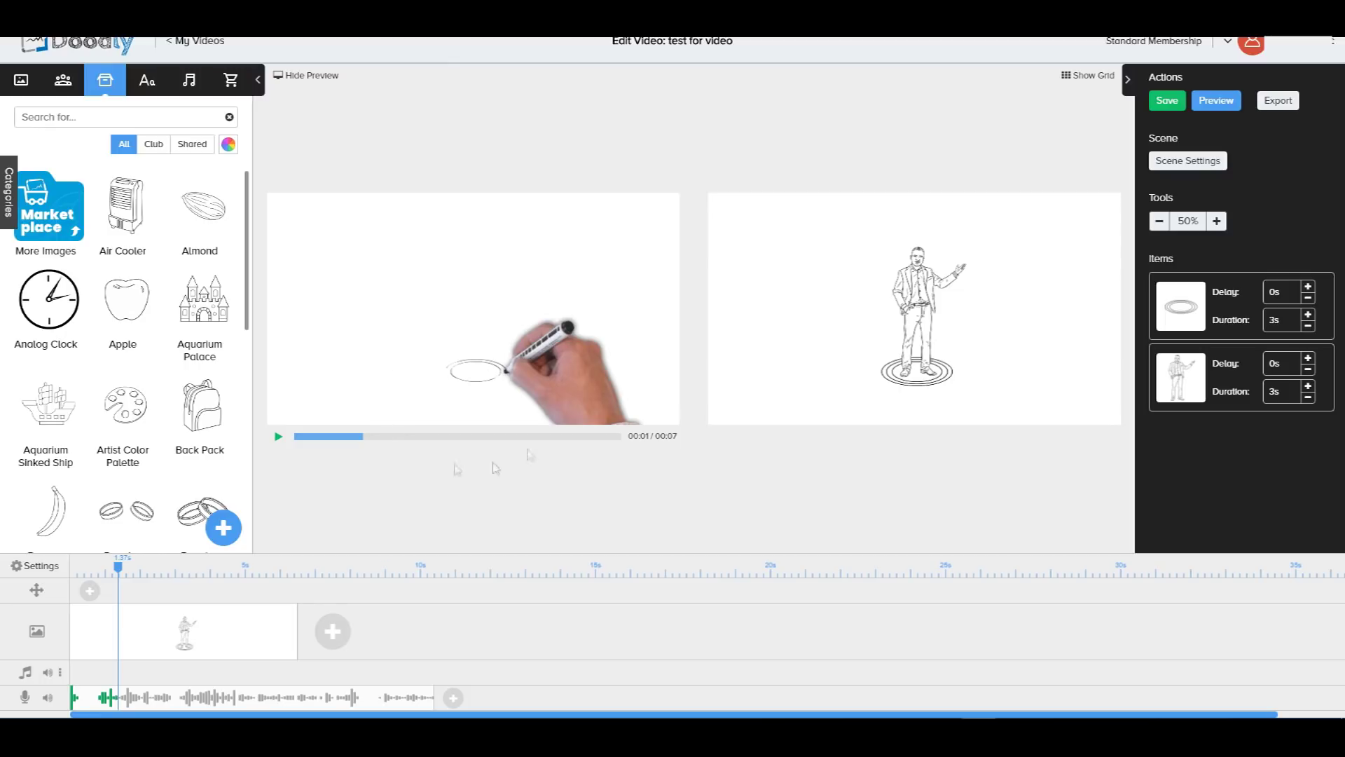
Remove the voice-over recording from the timeline
left_click(423, 696)
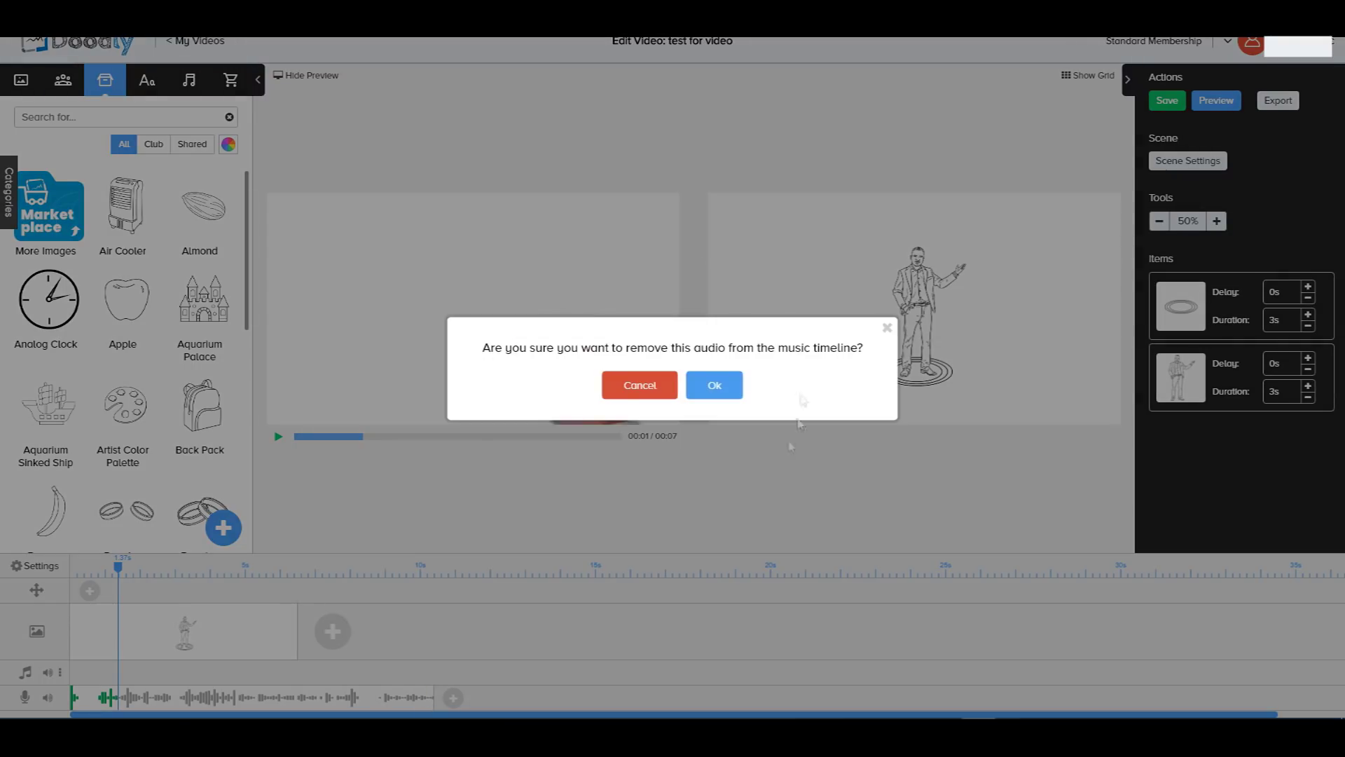
left_click(722, 390)
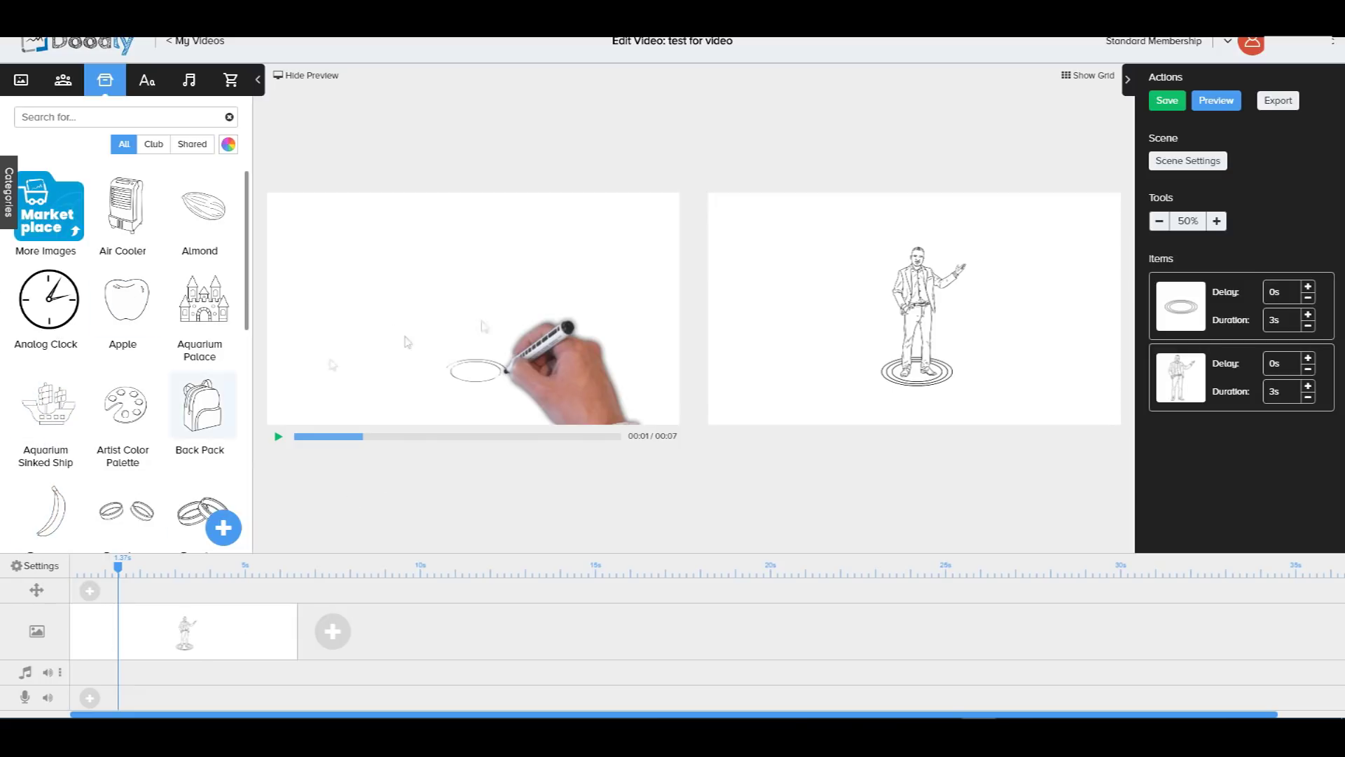
Try several real and cartoon hand styles in the video settings and apply the second yellow-sleeved cartoon hand
left_click(33, 566)
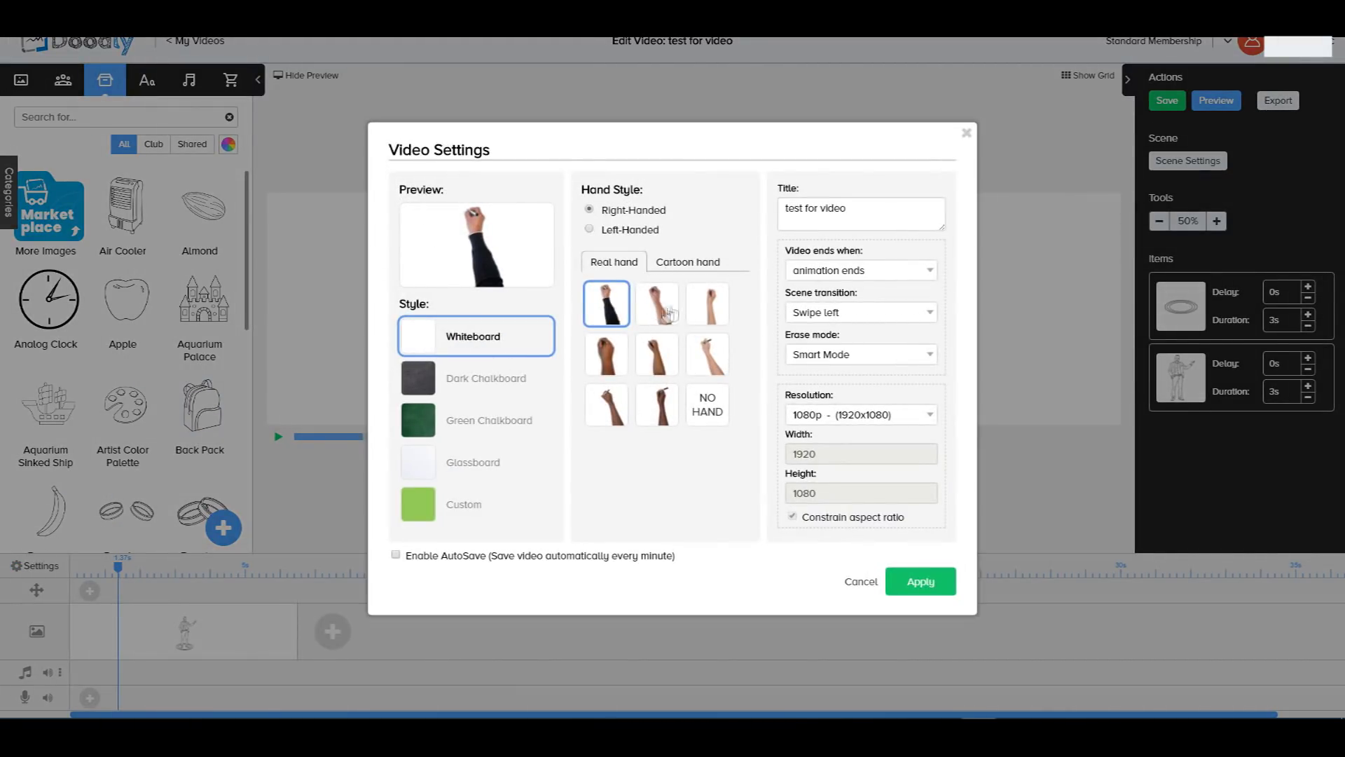
left_click(663, 314)
left_click(708, 311)
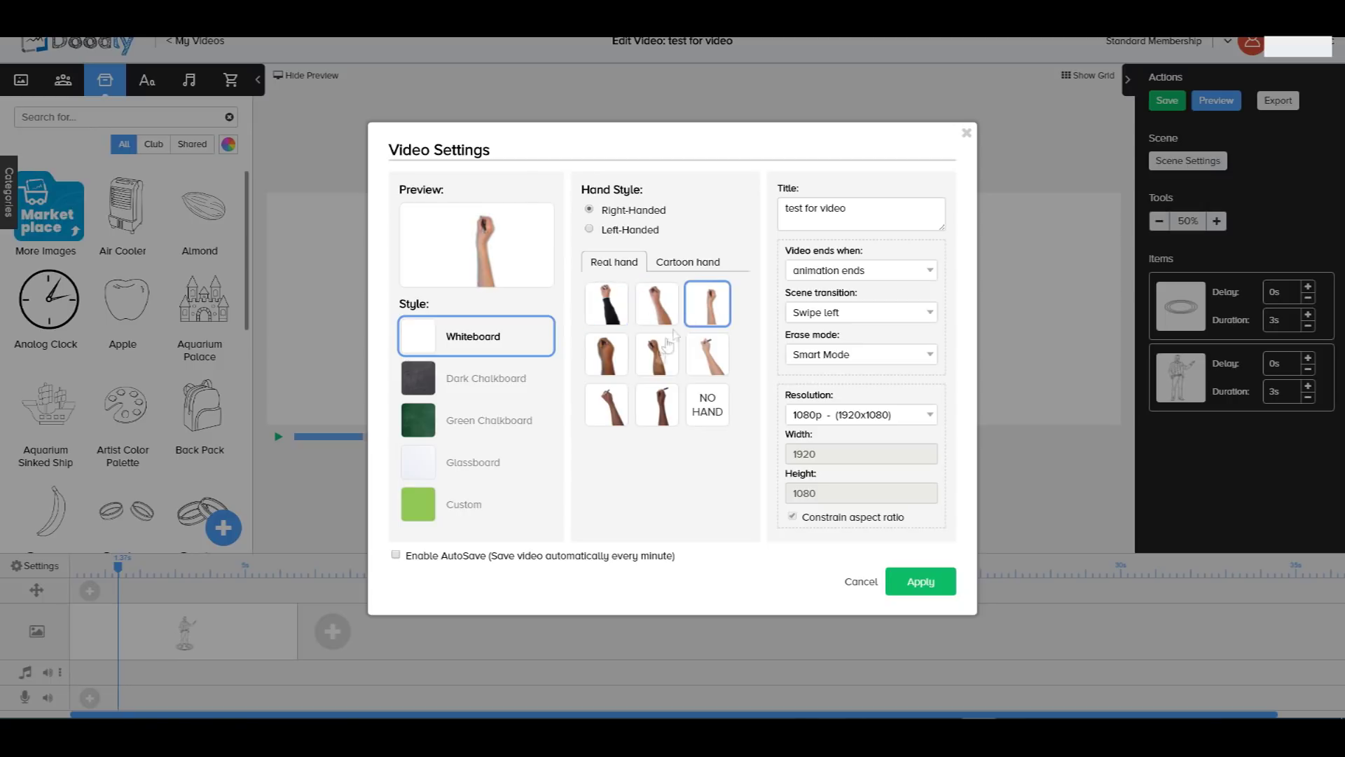
left_click(674, 264)
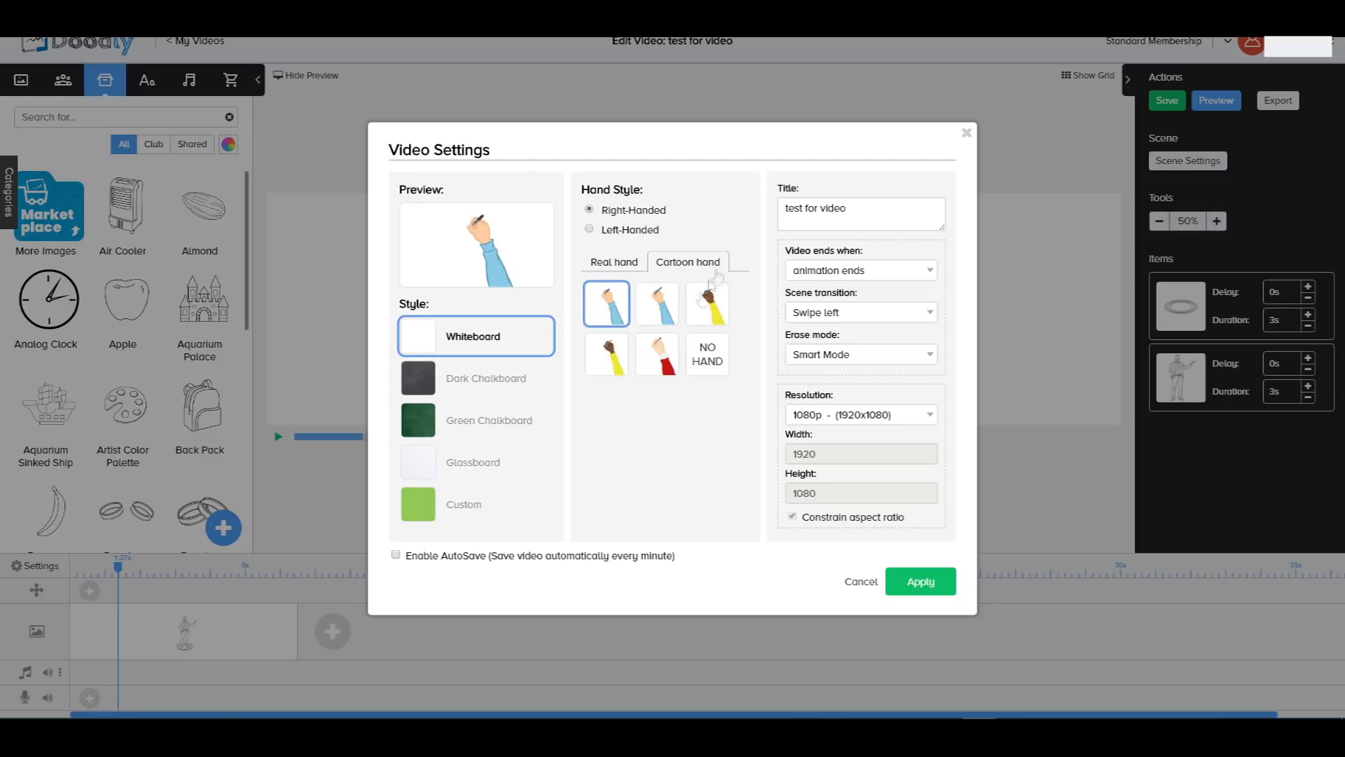
left_click(656, 305)
left_click(706, 307)
left_click(600, 364)
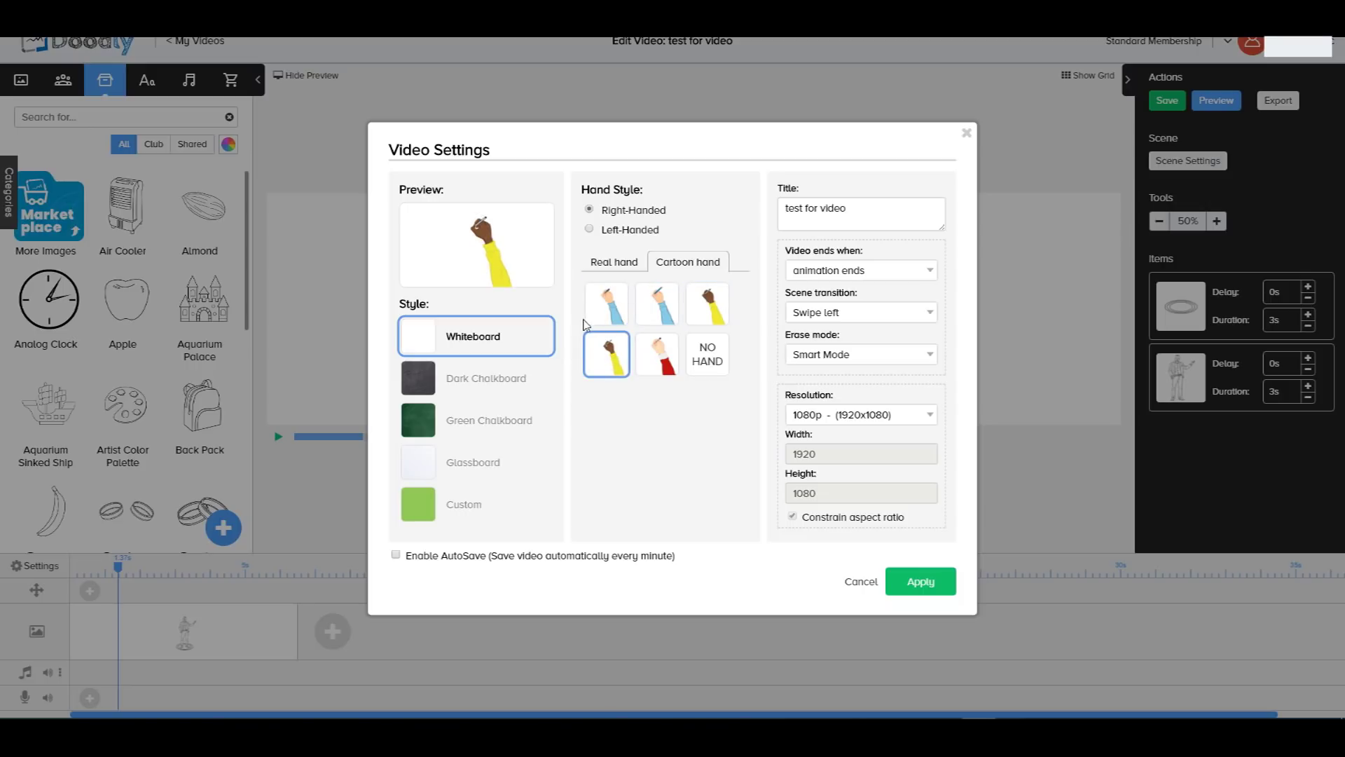
left_click(920, 581)
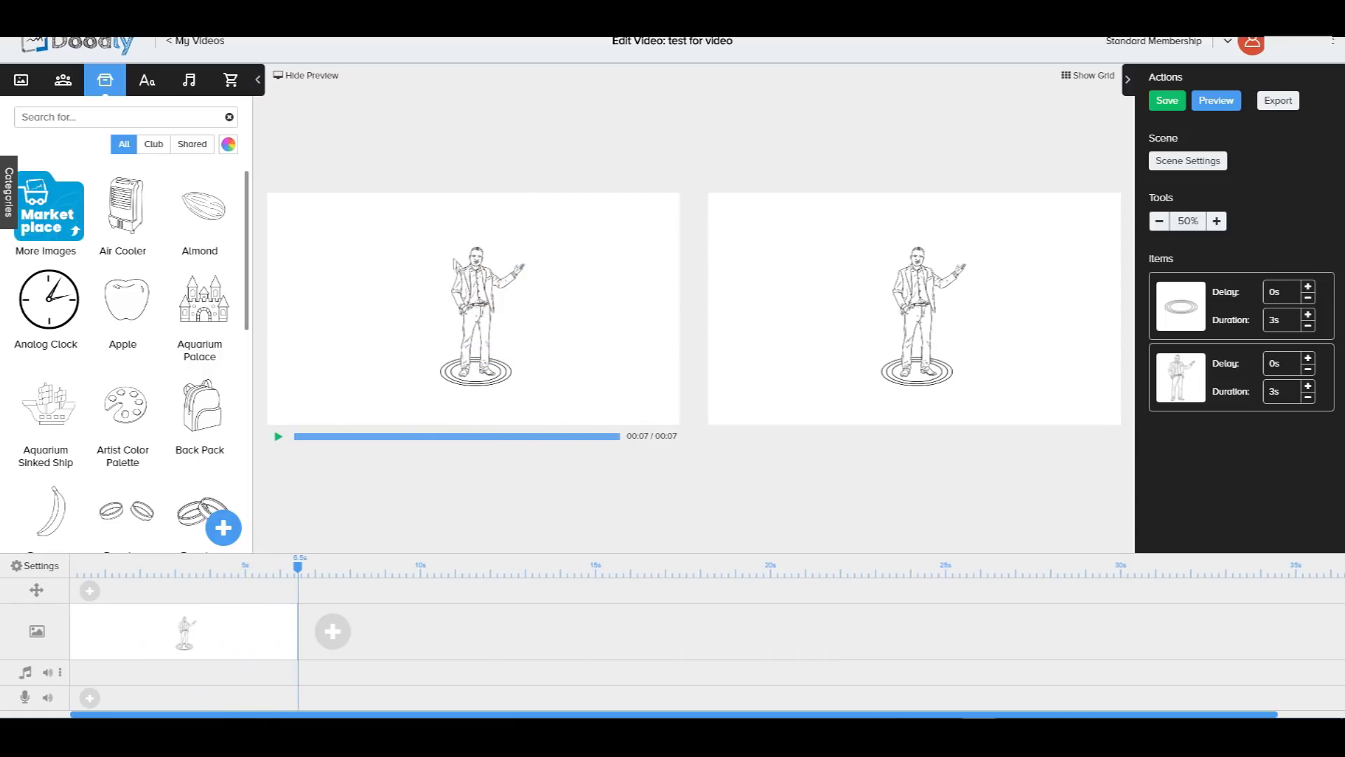
Set the video's drawing hand to the first blue-sleeved cartoon hand and apply the settings
left_click(38, 565)
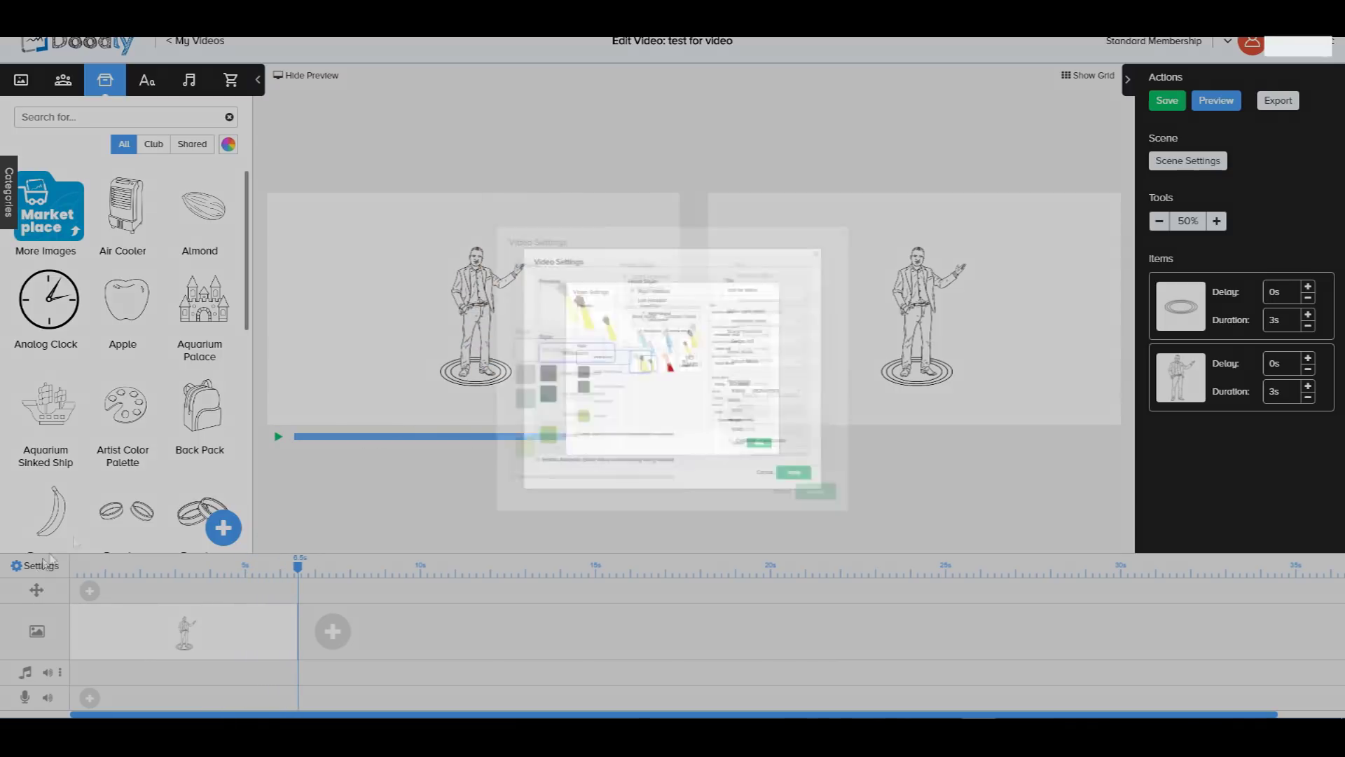
left_click(602, 308)
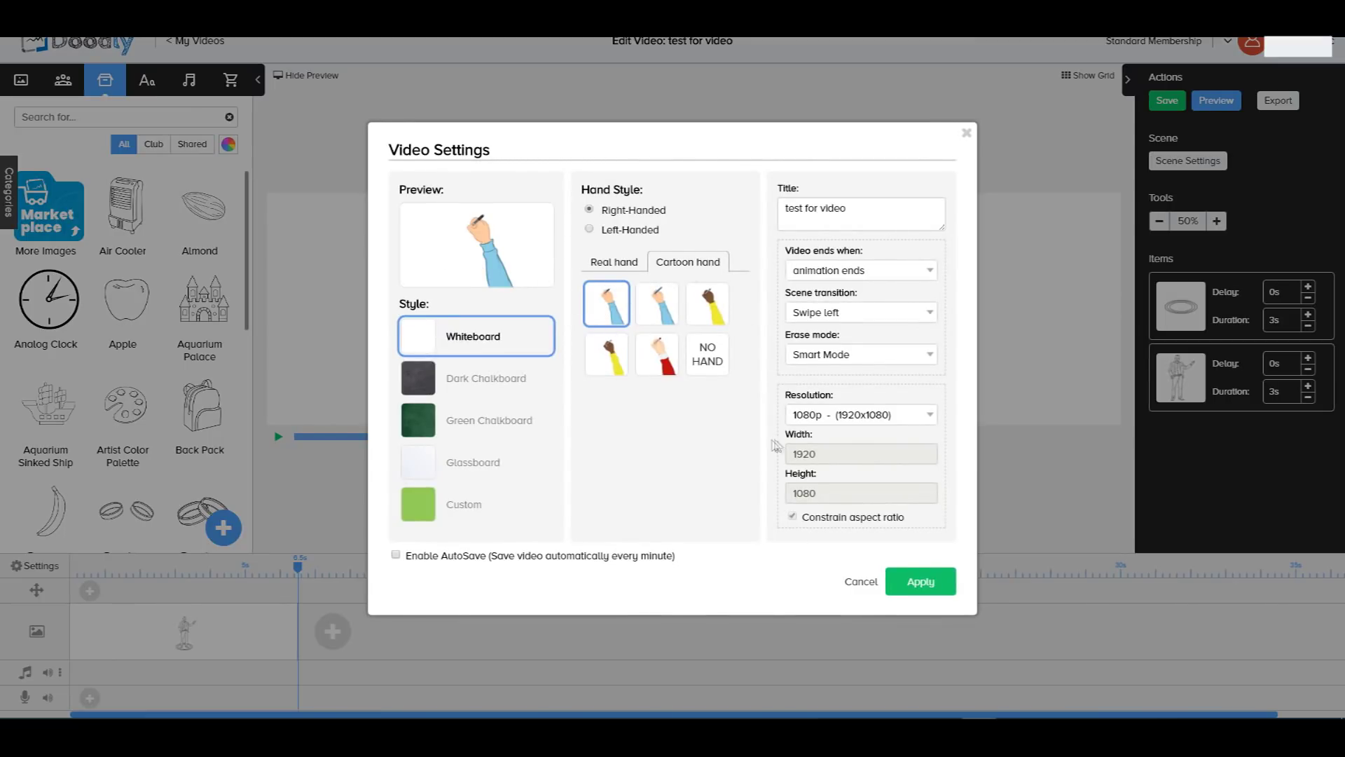
left_click(919, 581)
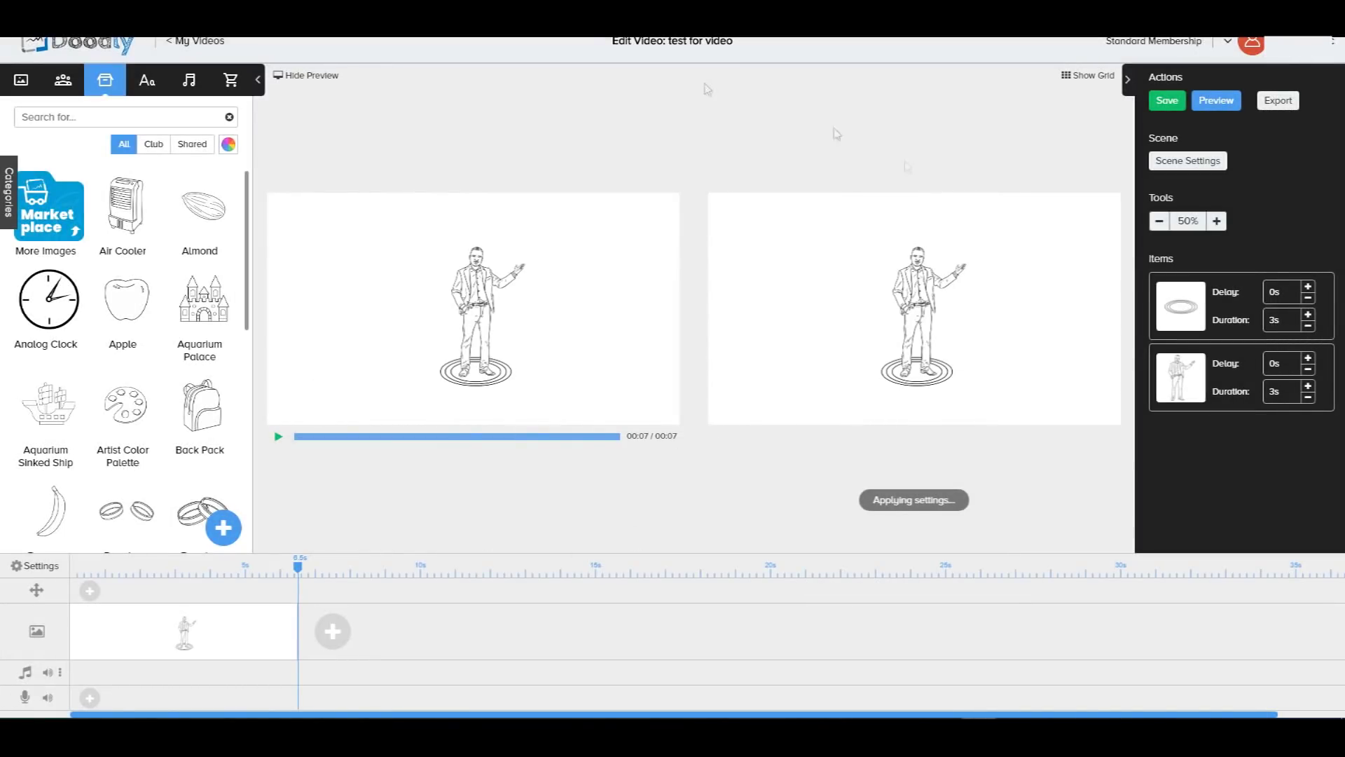
Play the scene preview with the blue-sleeved cartoon hand and pause it partway
left_click(279, 437)
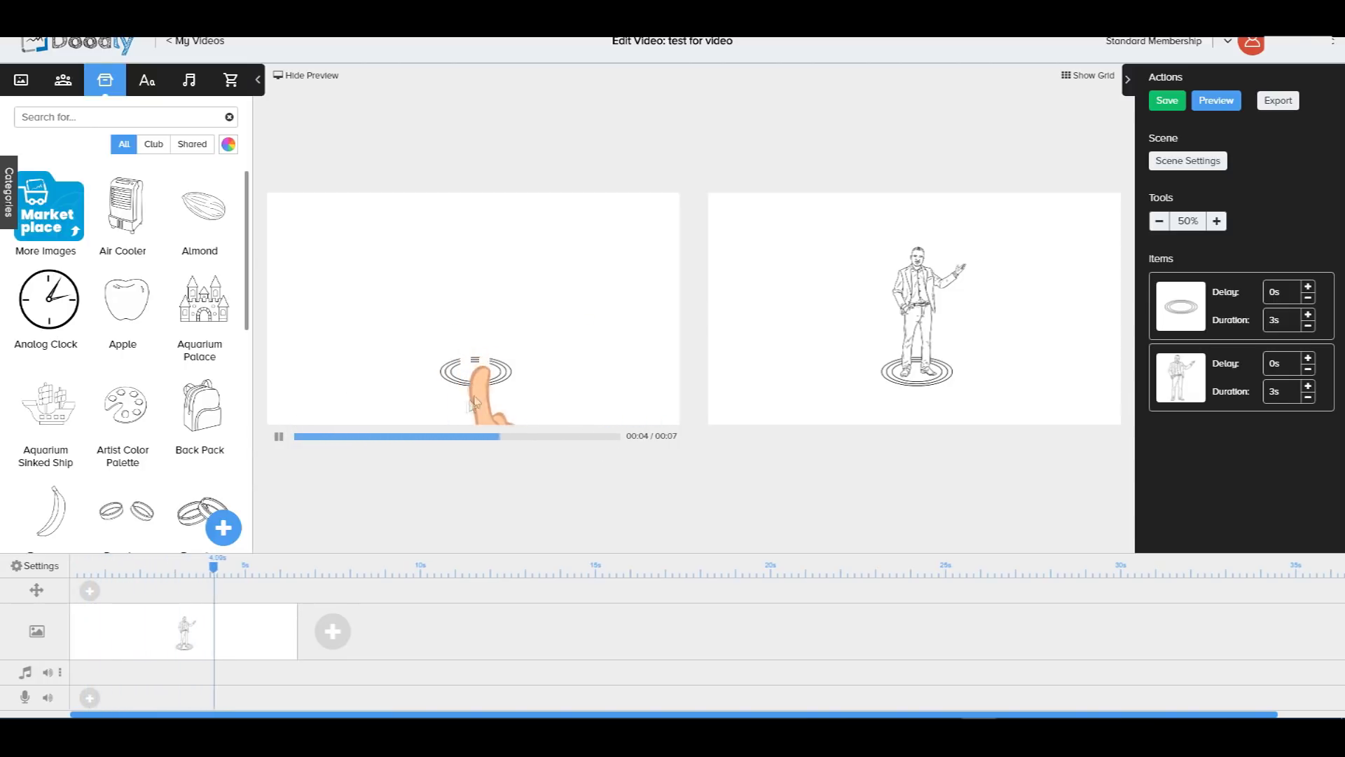
left_click(279, 437)
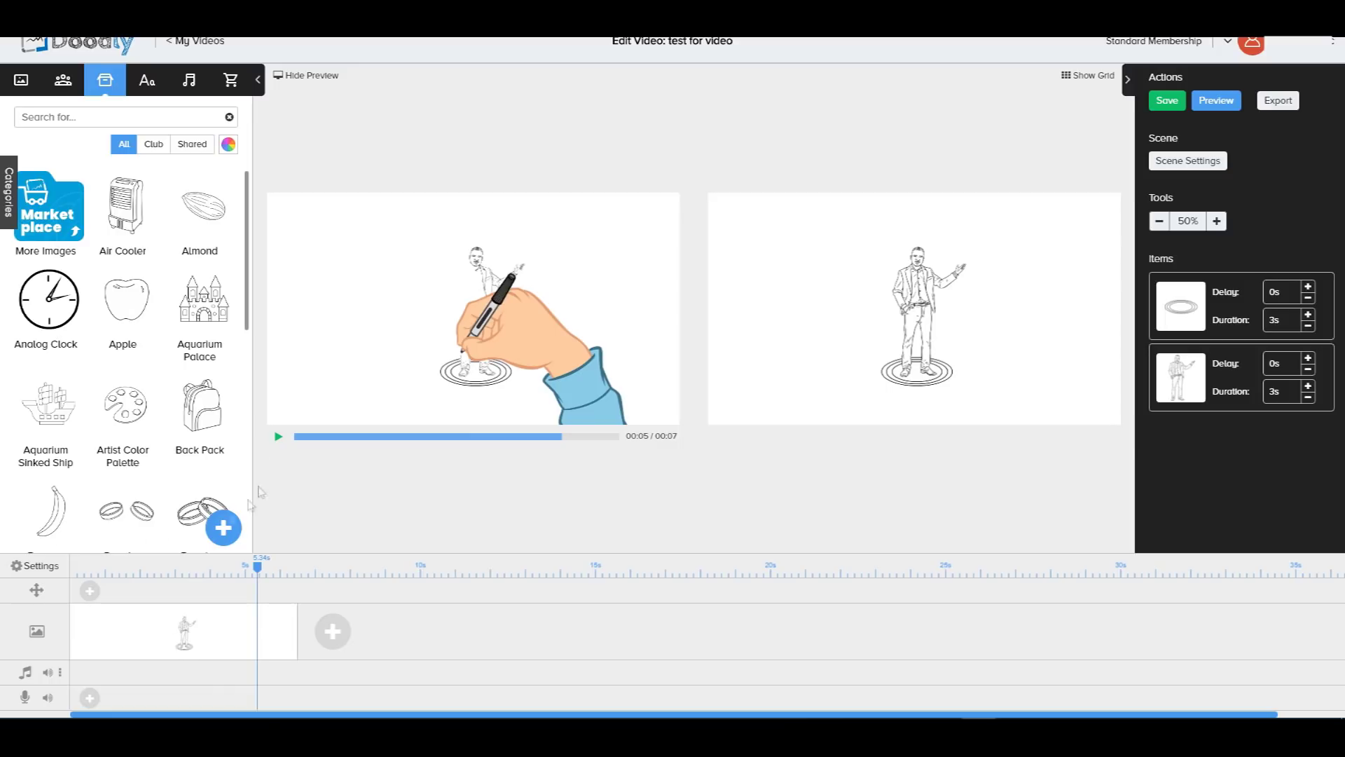
Apply the Dark Chalkboard style in the video settings and play a short part of the preview
left_click(38, 566)
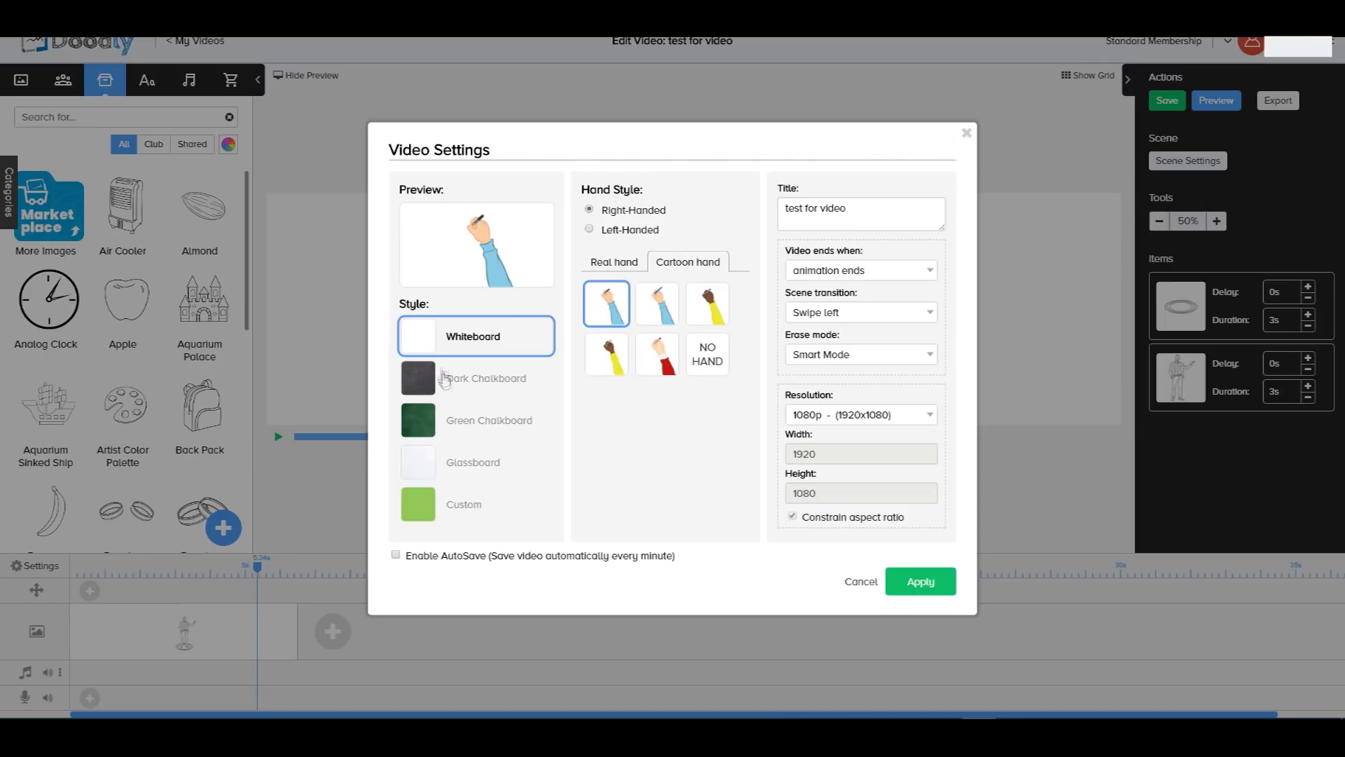
left_click(479, 373)
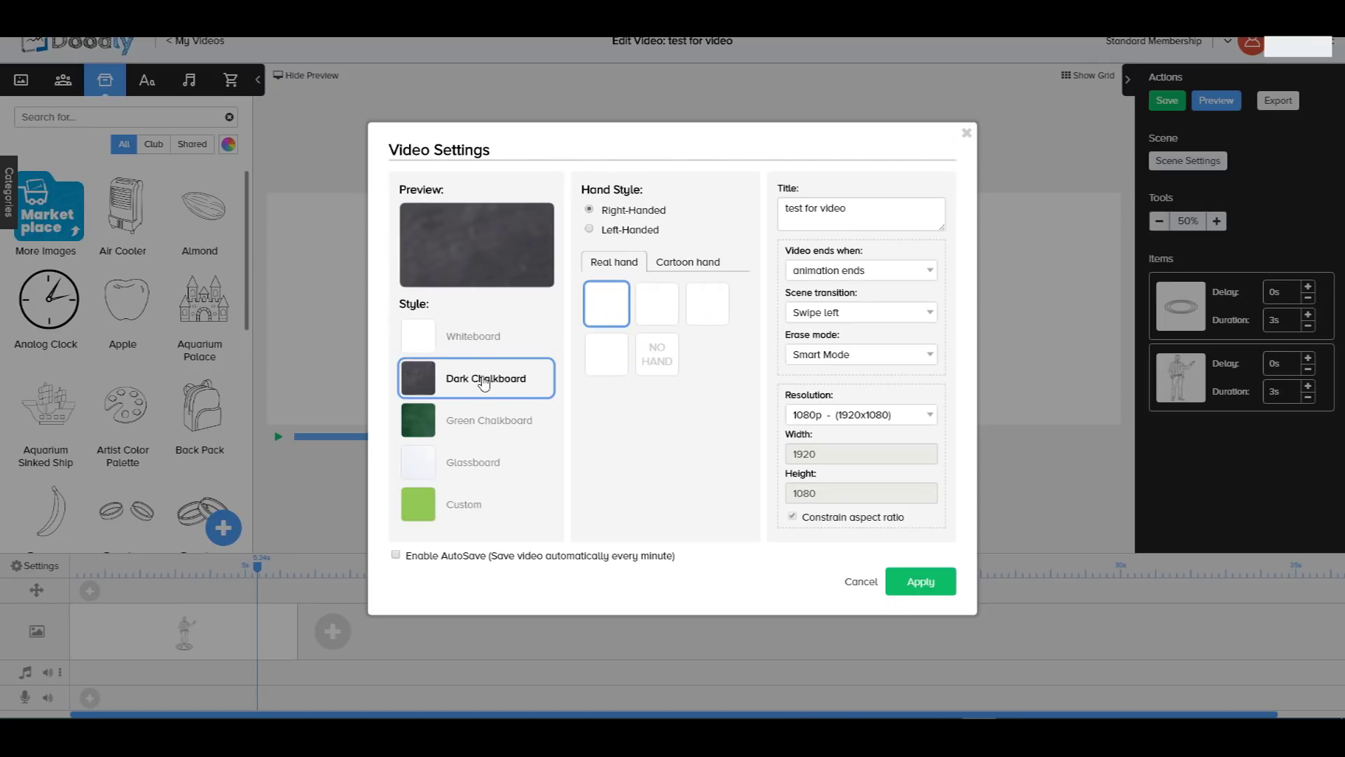
left_click(918, 581)
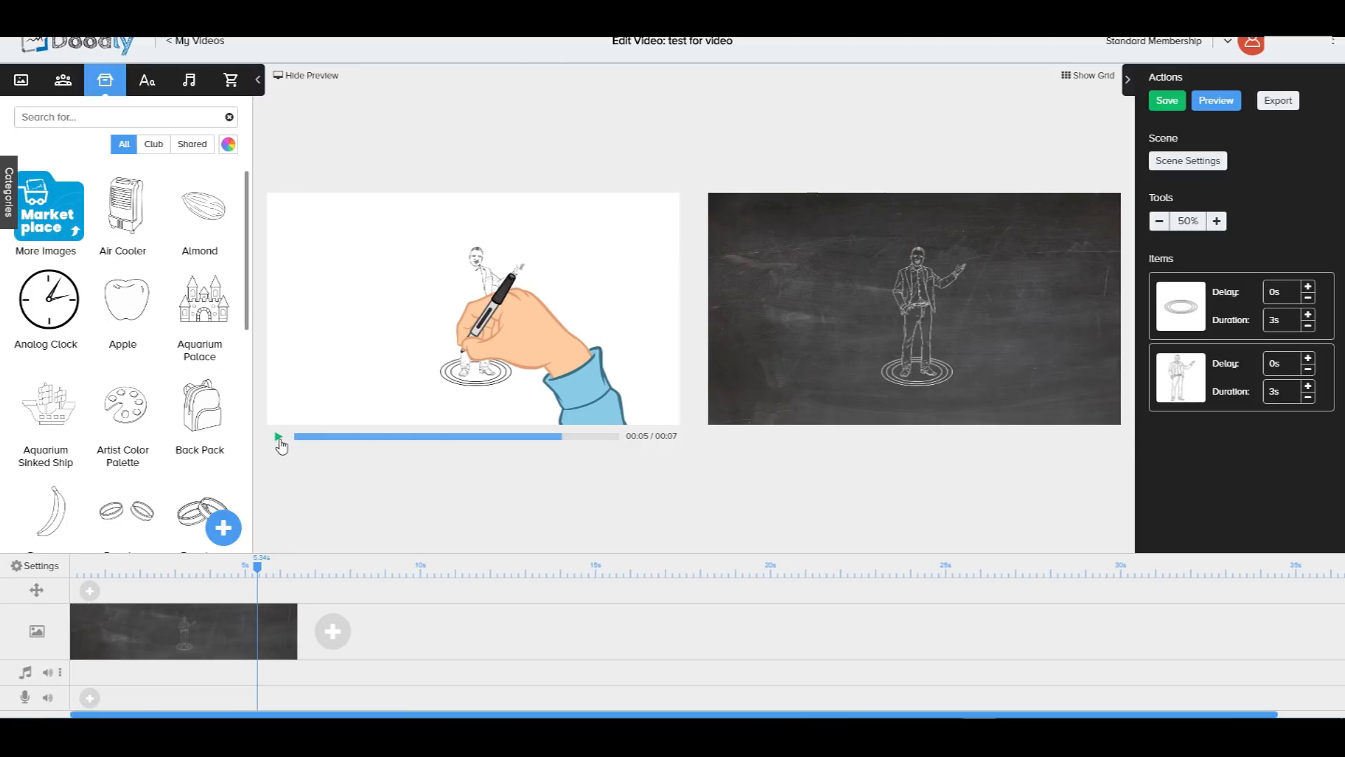
left_click(279, 439)
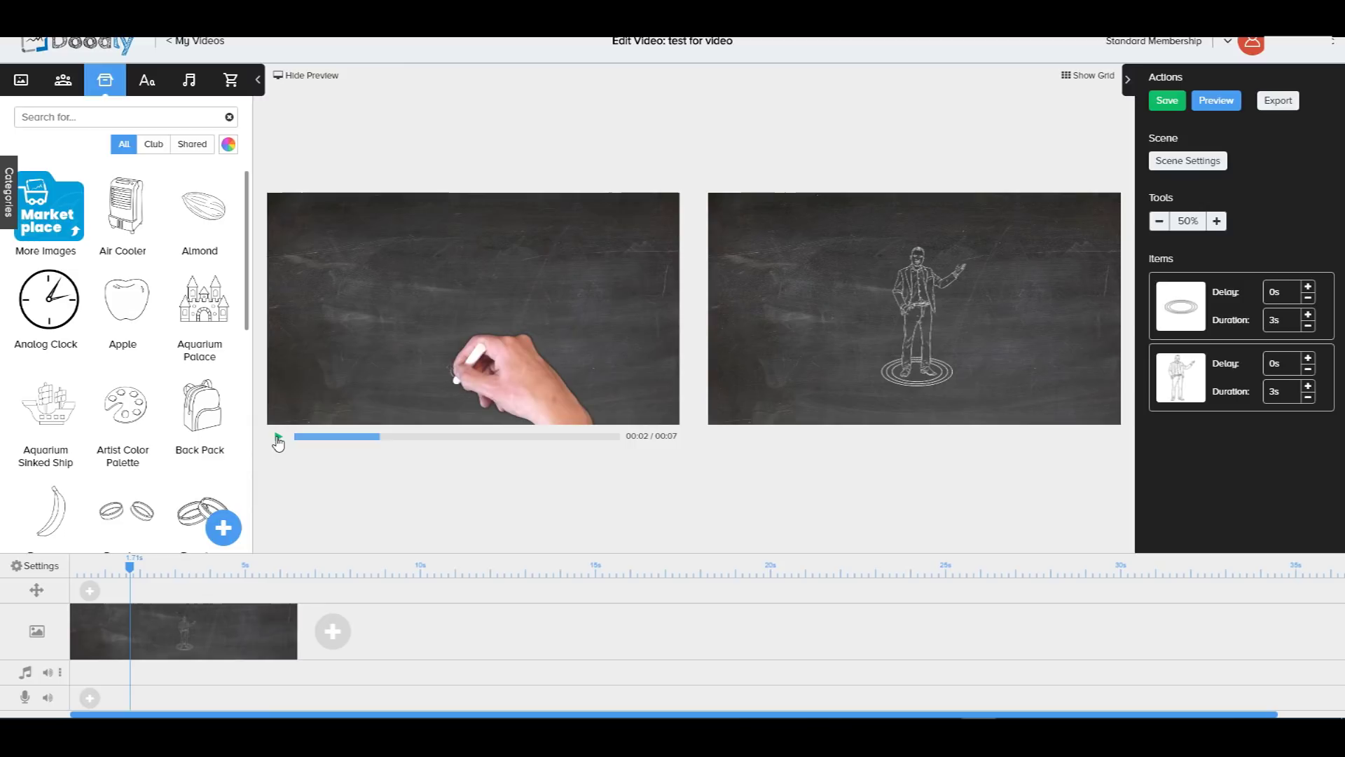
left_click(279, 438)
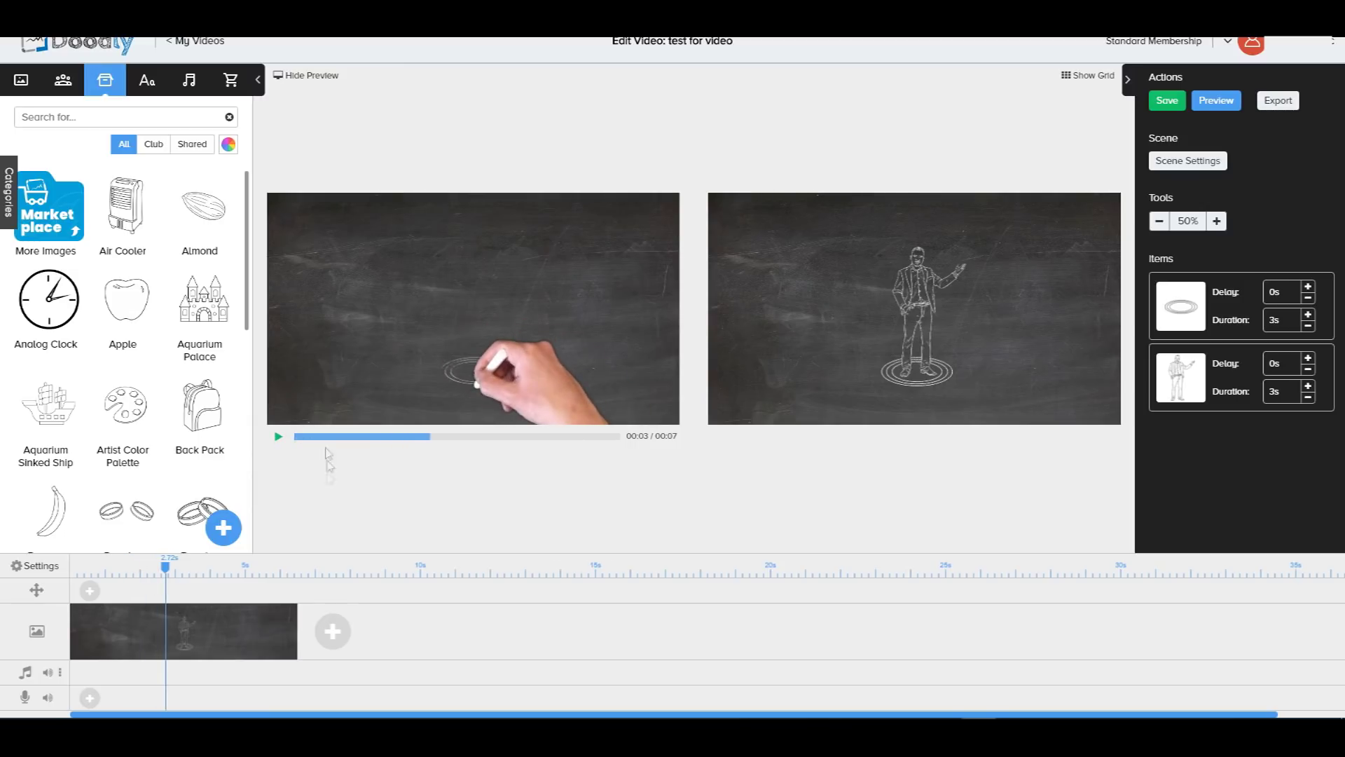
Set the board style back to Whiteboard and choose Swipe left as the scene transition in the video settings
left_click(42, 566)
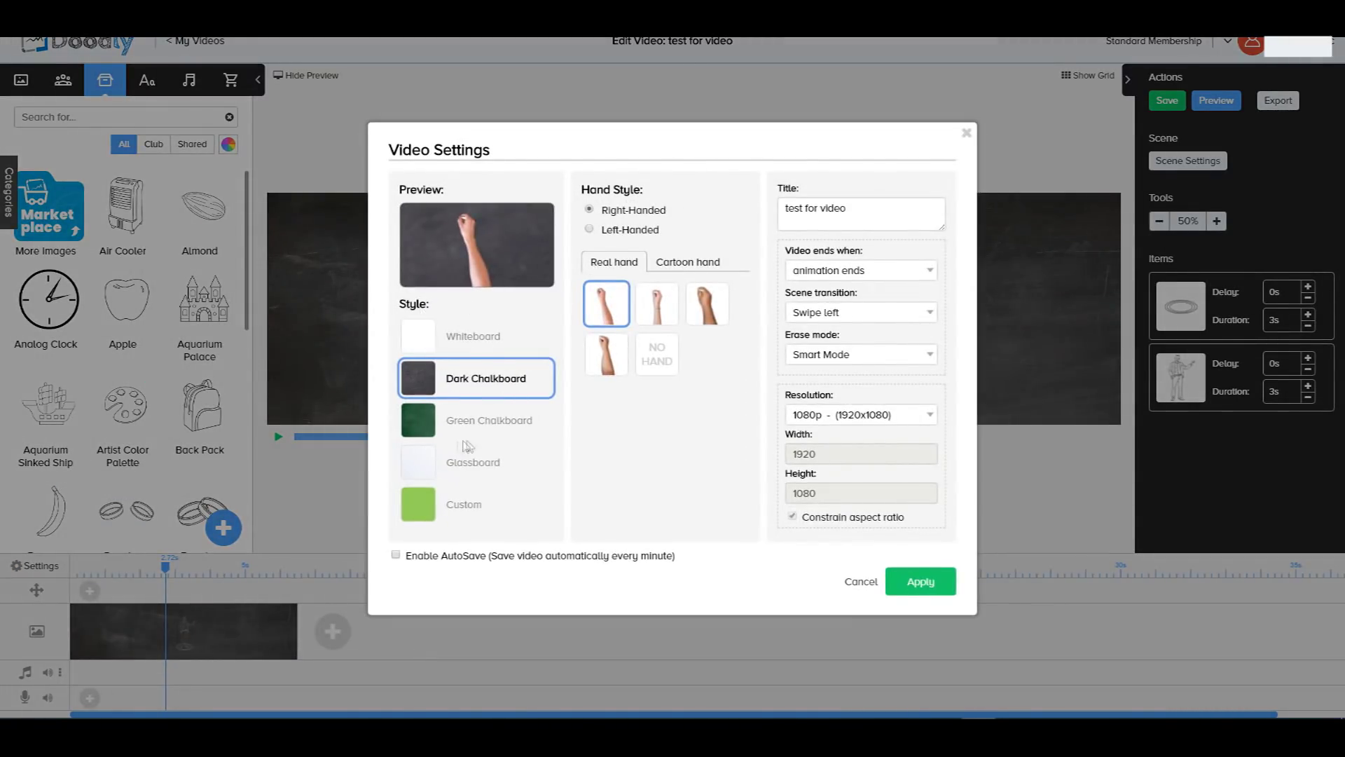
left_click(465, 345)
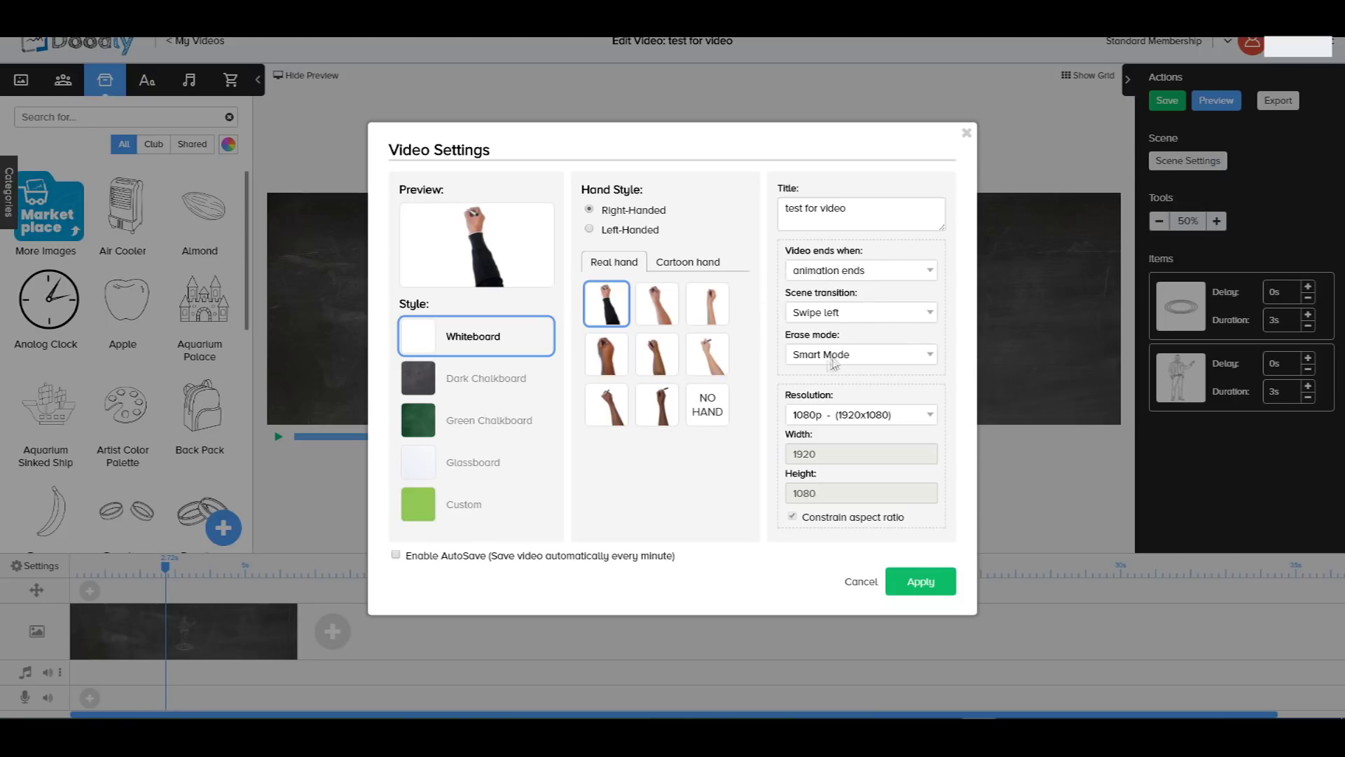
left_click(847, 320)
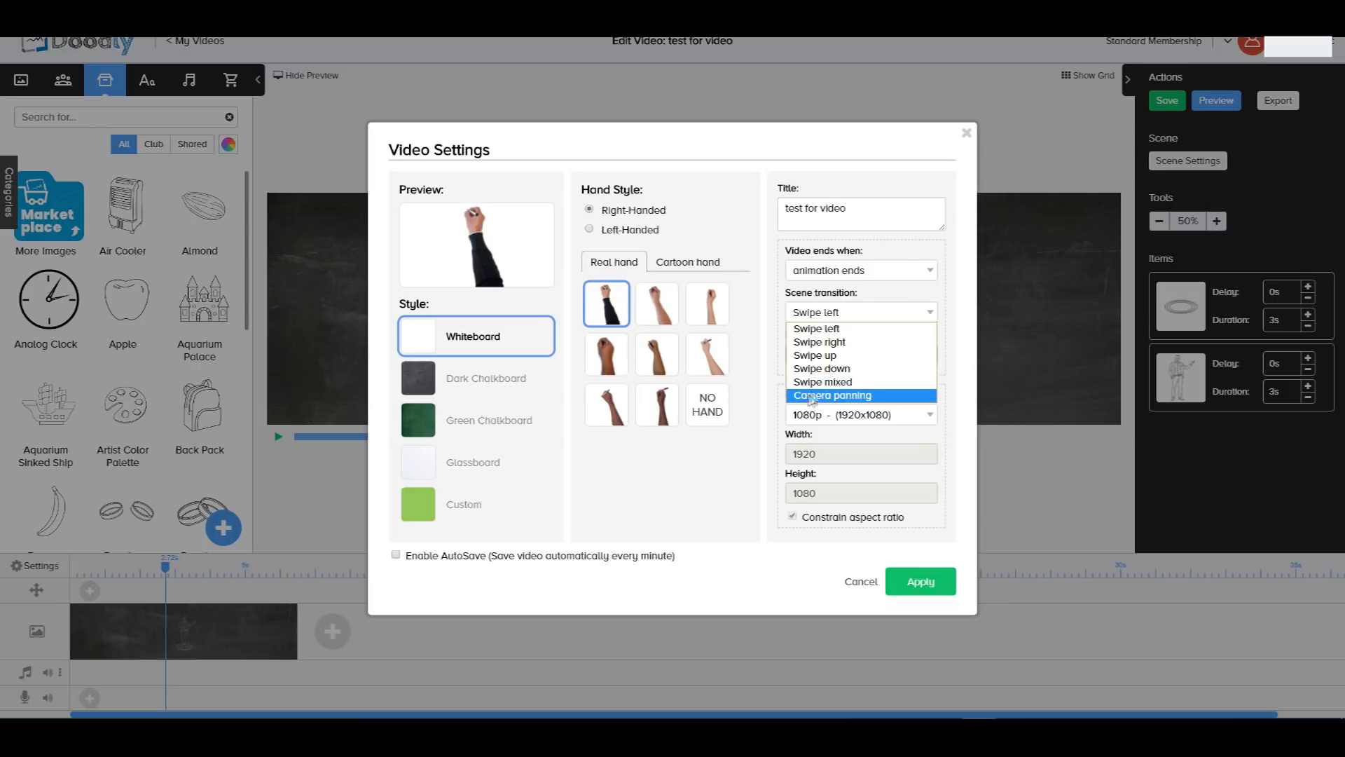
left_click(850, 328)
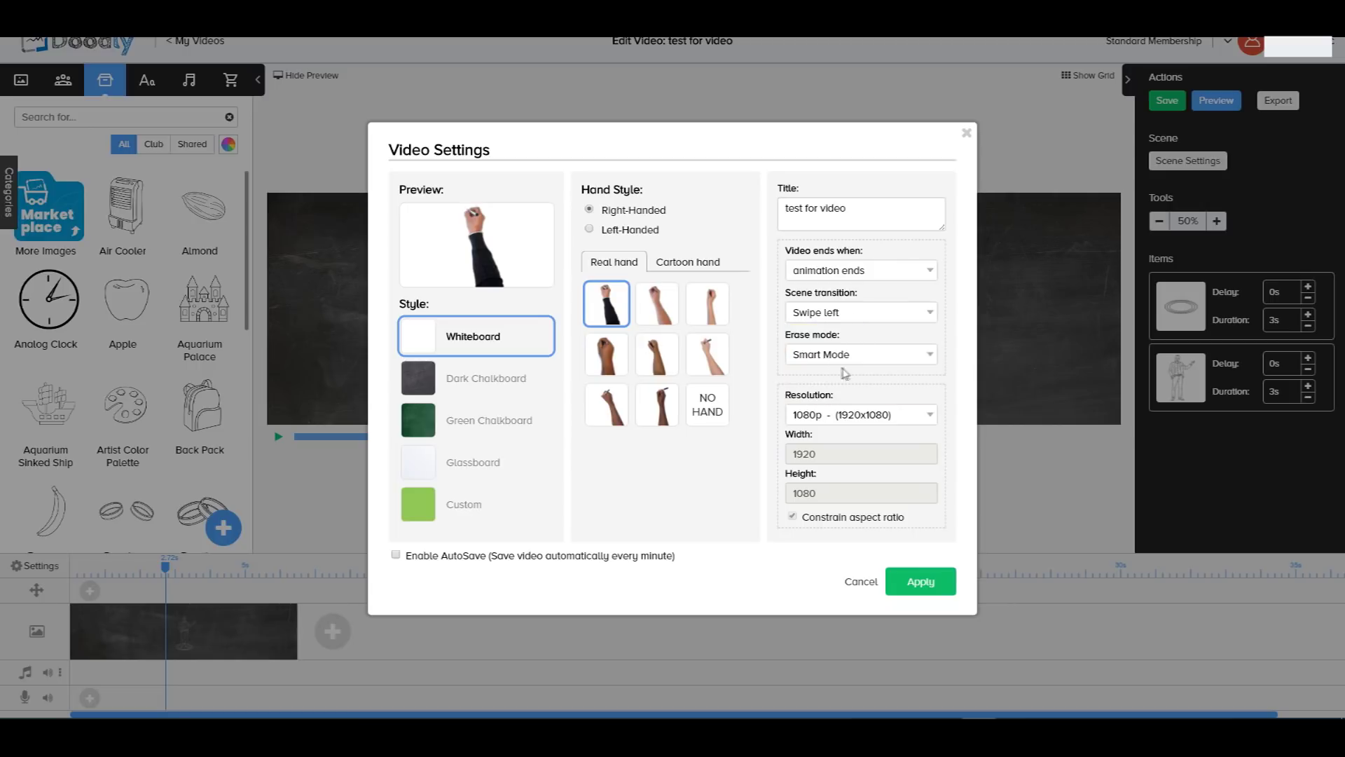
Review the erase mode options, keeping Smart Mode, and apply the video settings with AutoSave enabled
left_click(850, 356)
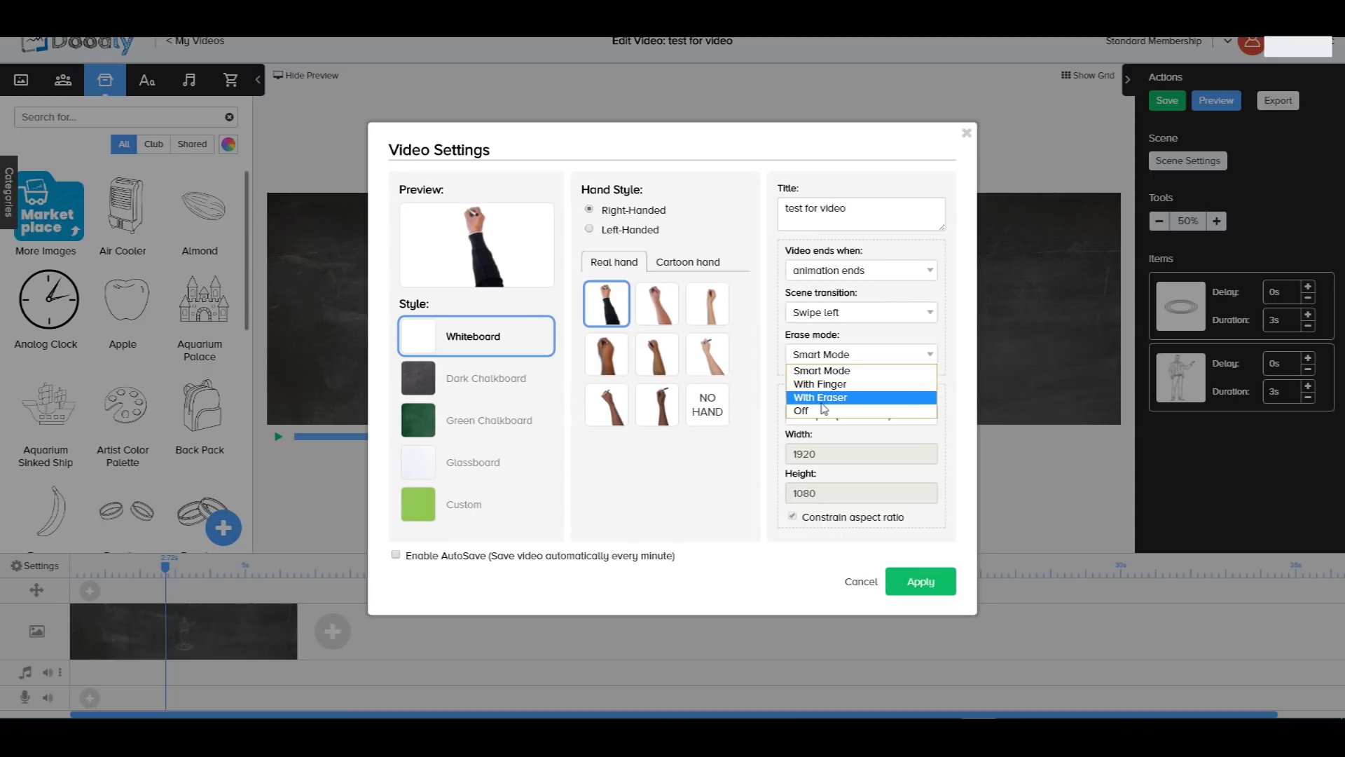
left_click(849, 350)
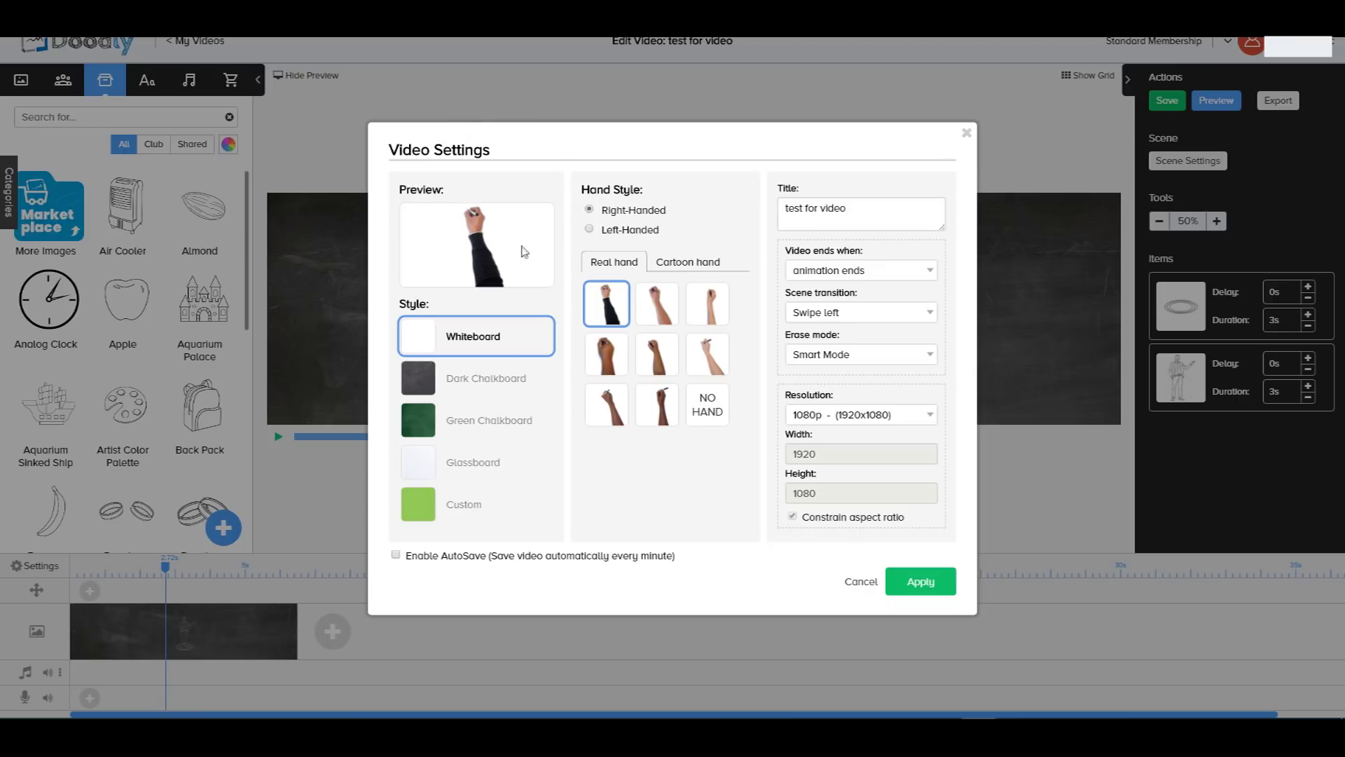
left_click(895, 585)
left_click(396, 555)
left_click(904, 586)
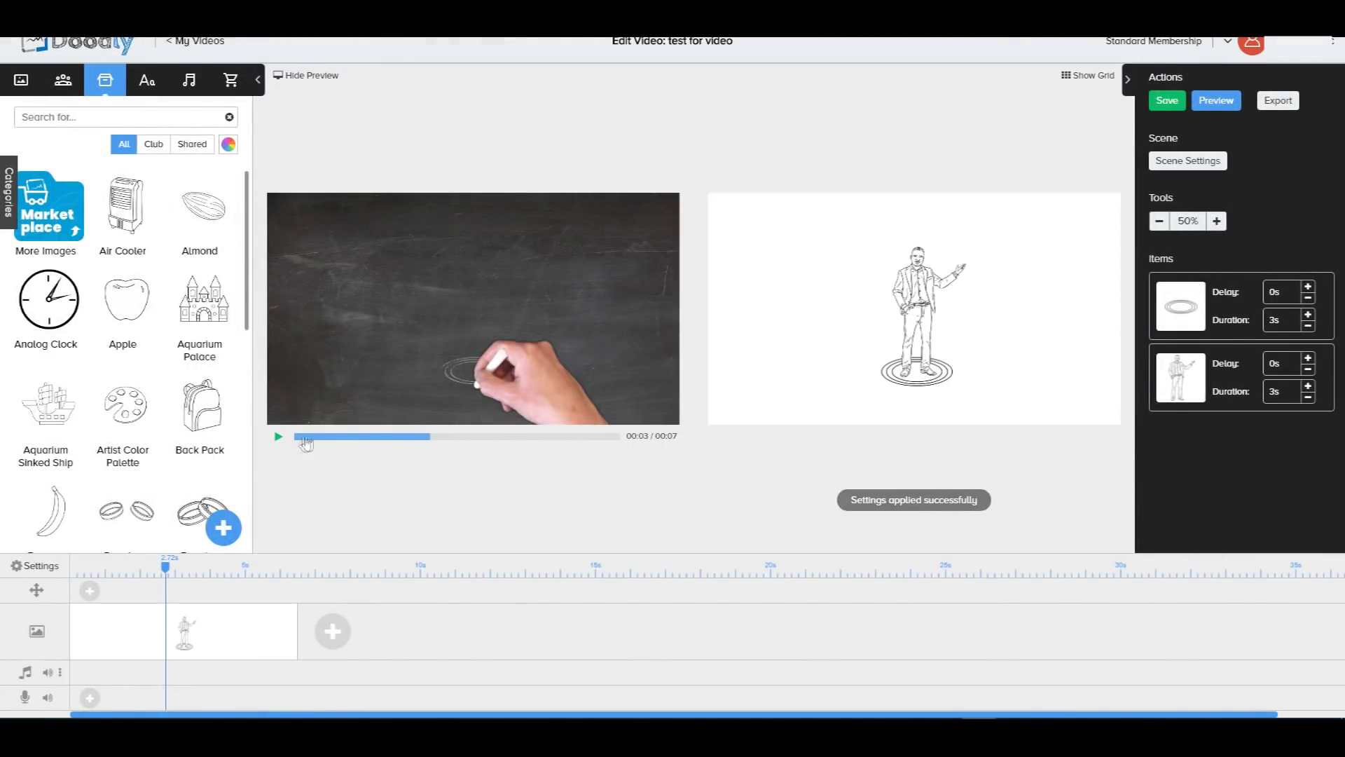
Hide the preview and add a second scene containing the Almond image near the canvas centre
left_click(293, 77)
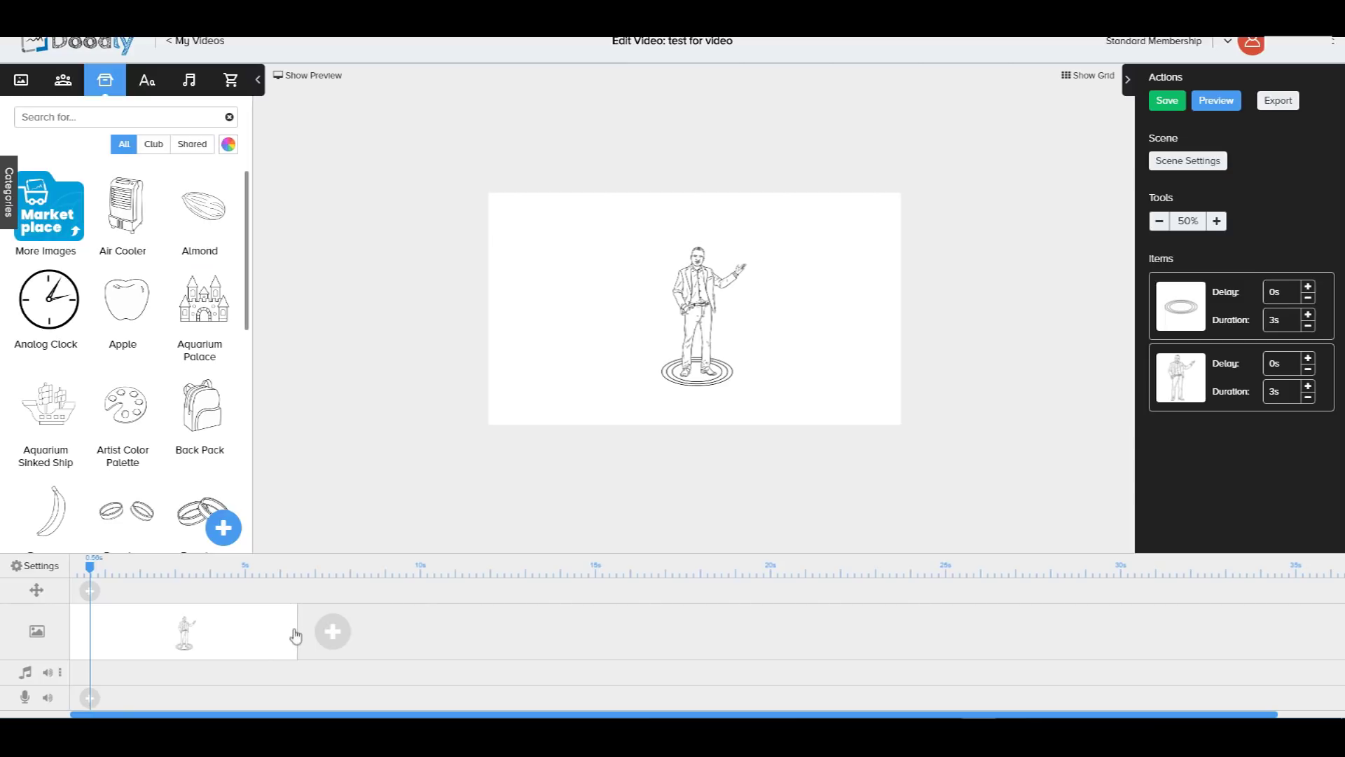
left_click(332, 631)
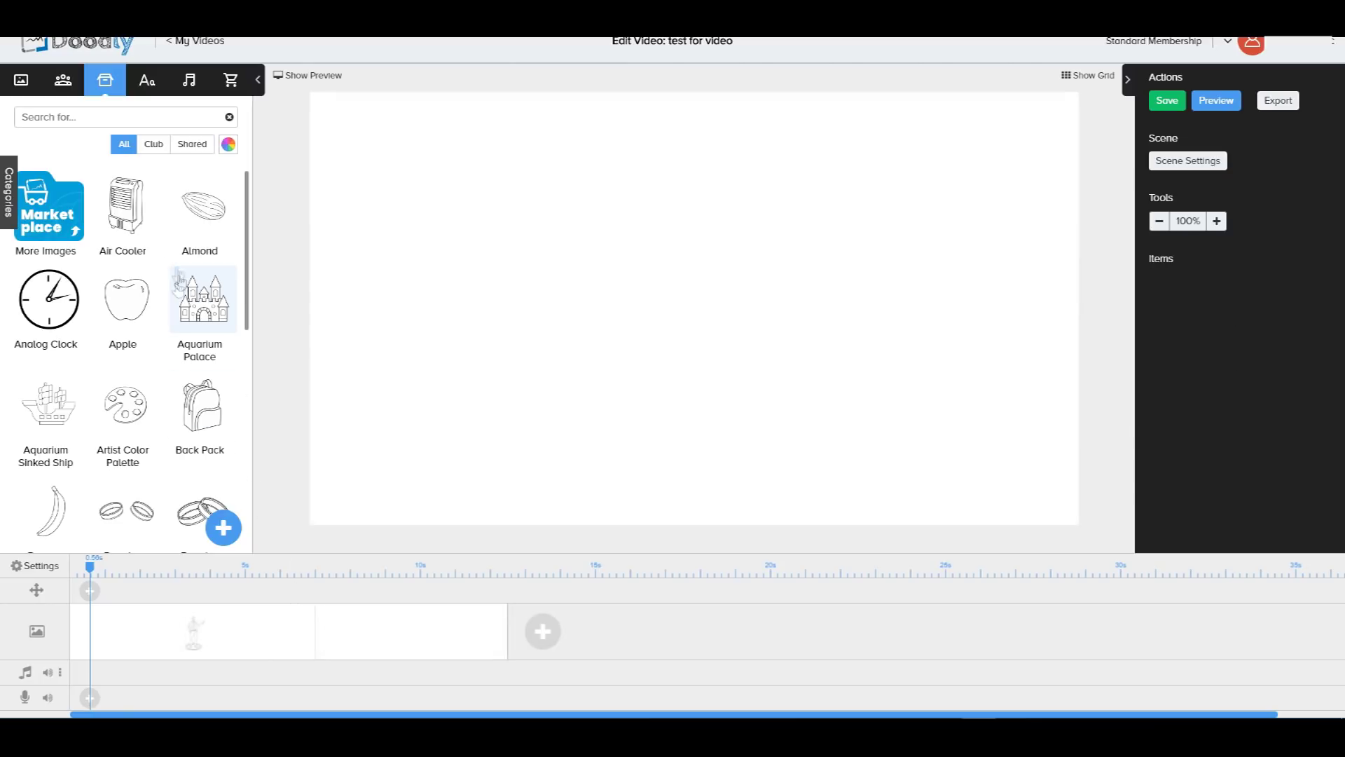
left_click_drag(201, 217, 684, 312)
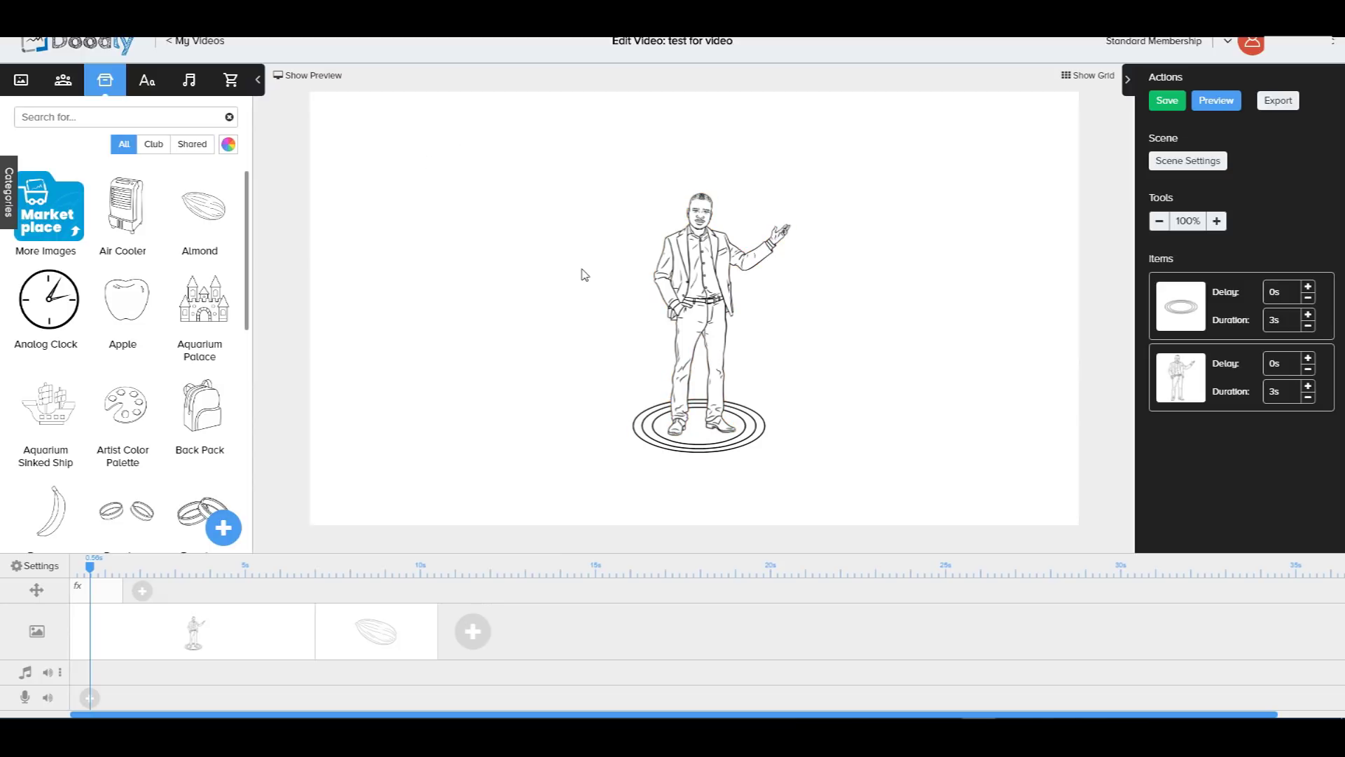
Remove the effect clip from the camera track of the timeline
left_click(117, 588)
key("Return")
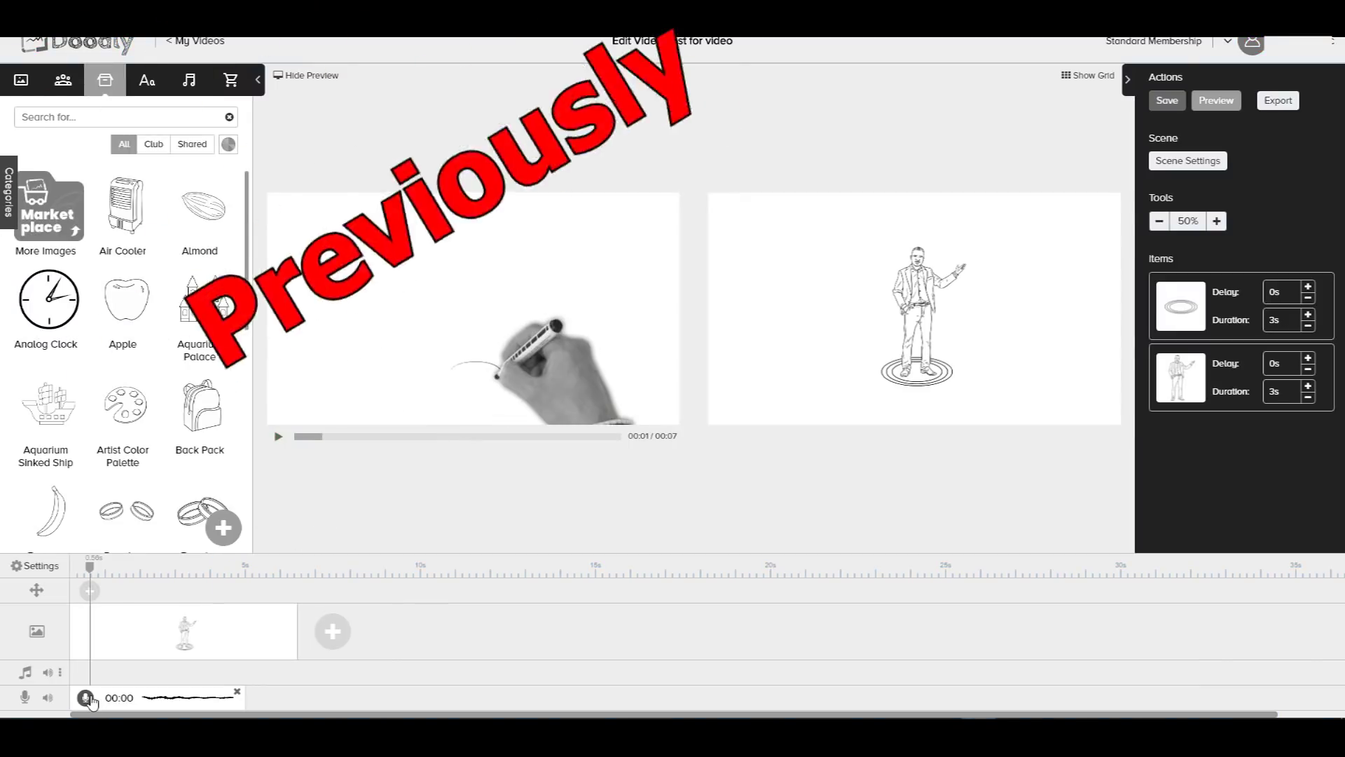
left_click(85, 698)
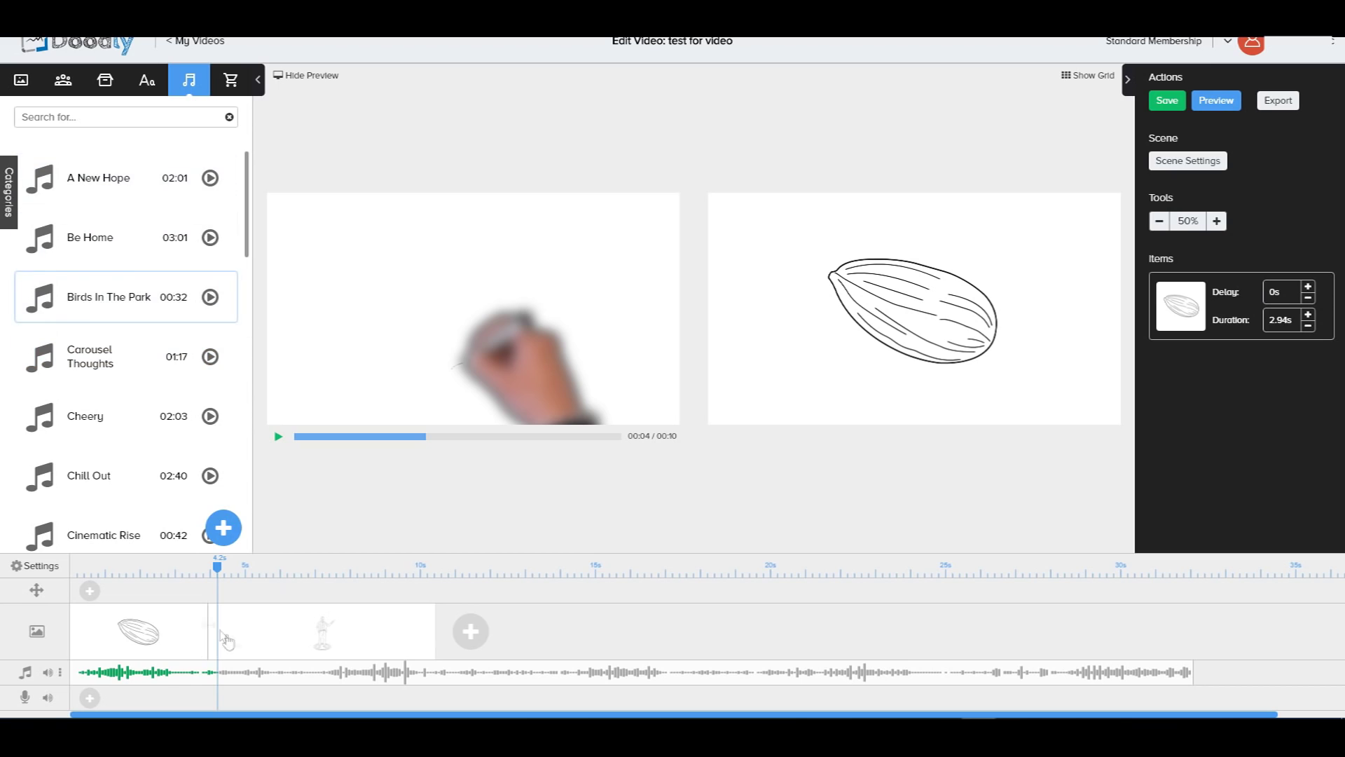
Scrub the playhead to 5.44 s and lengthen the almond scene on the timeline until the almond's duration is 5.84 s
left_click_drag(220, 571, 283, 581)
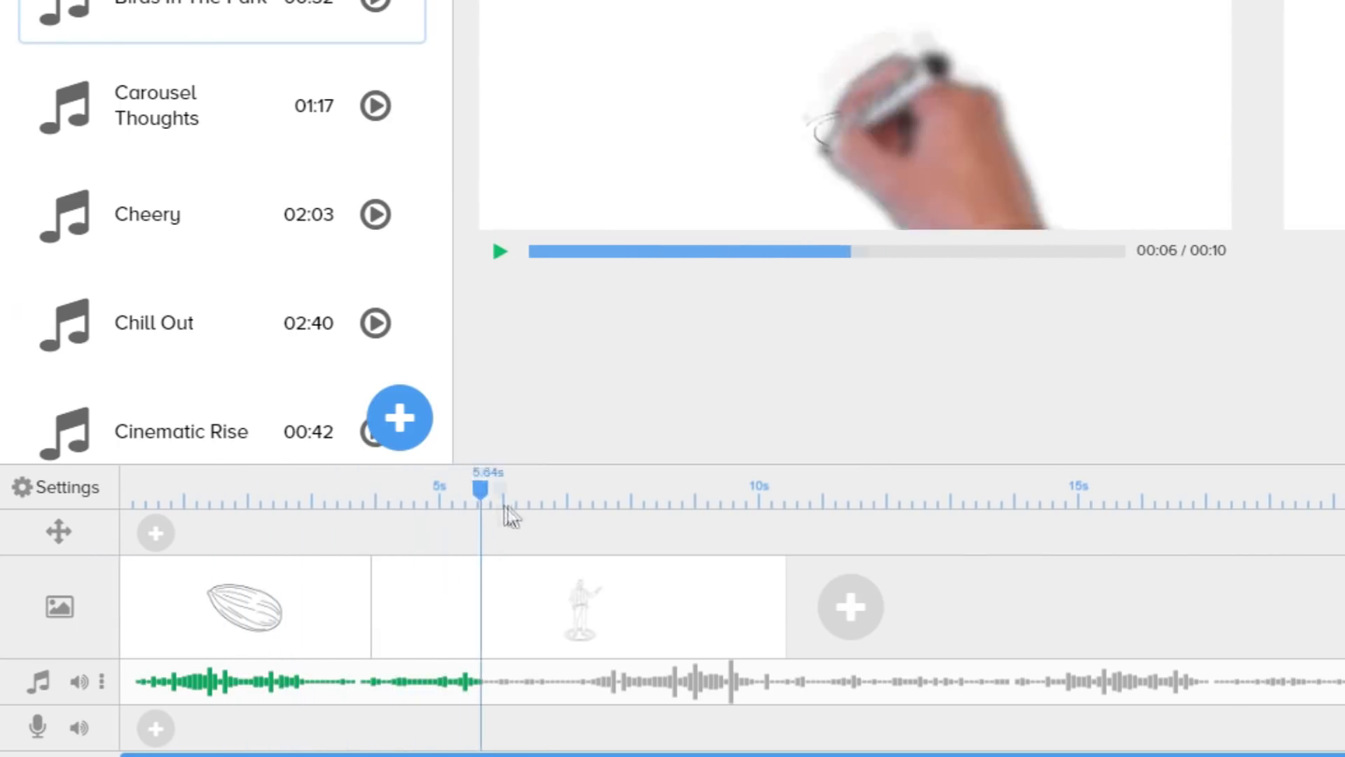
left_click_drag(510, 516, 427, 523)
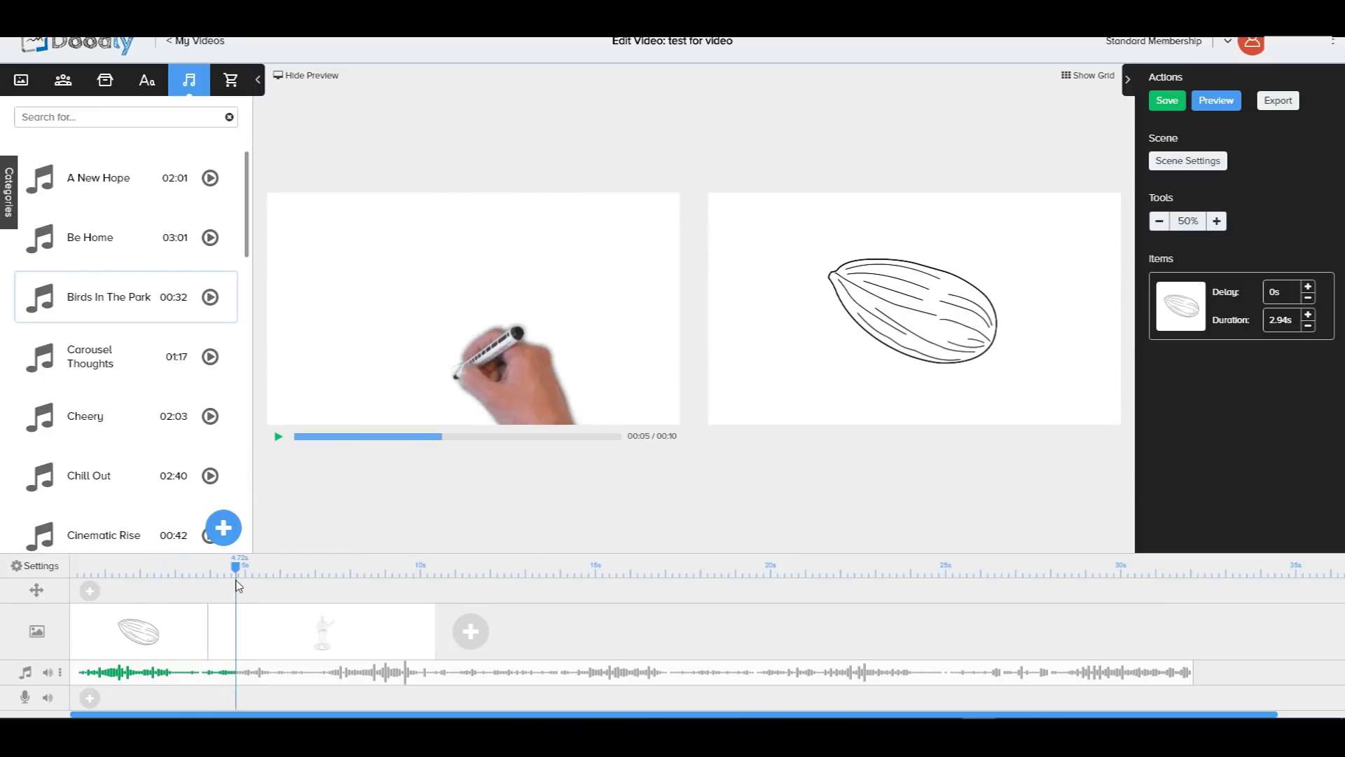
mouse_move(238, 586)
left_mouse_down()
mouse_move(268, 583)
mouse_move(261, 573)
left_mouse_up()
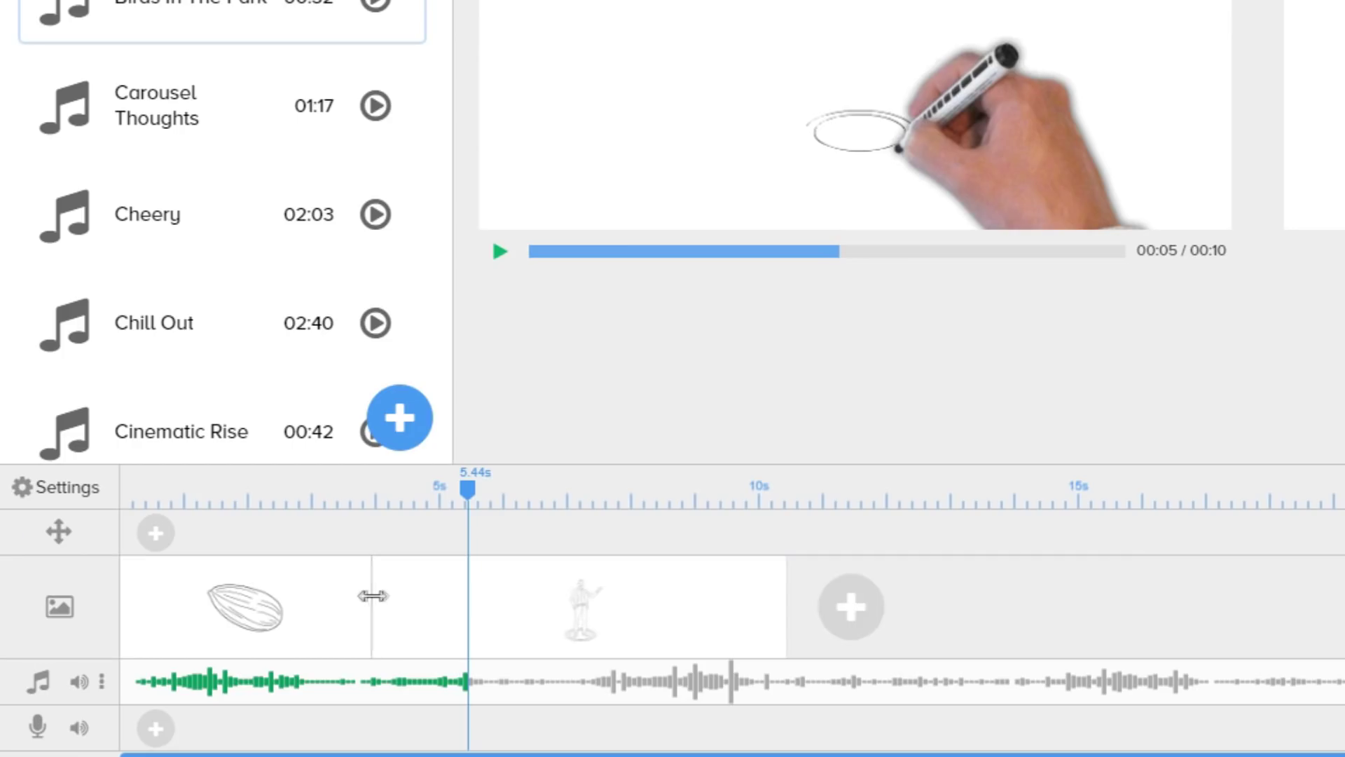
mouse_move(208, 626)
left_mouse_down()
mouse_move(255, 622)
mouse_move(231, 627)
left_mouse_up()
left_click_drag(413, 599, 469, 595)
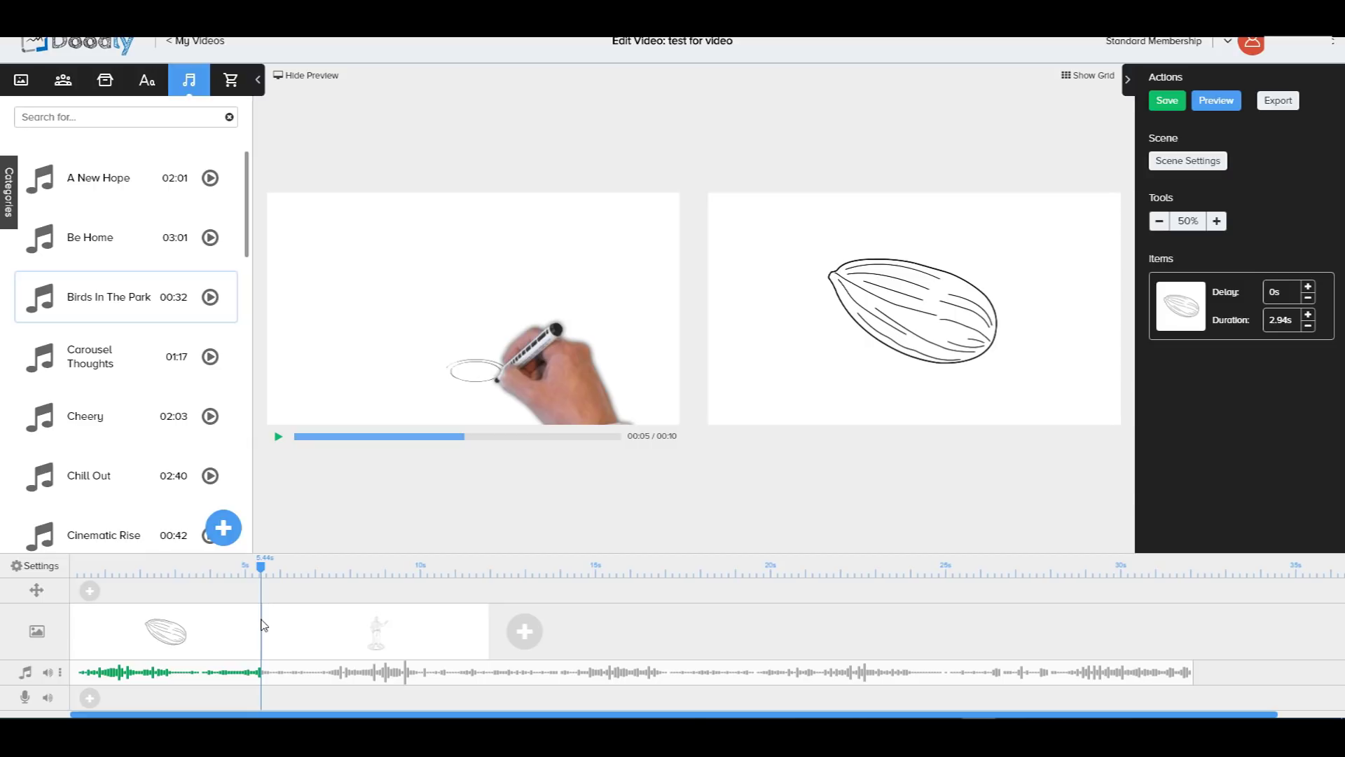
left_click_drag(263, 625, 309, 627)
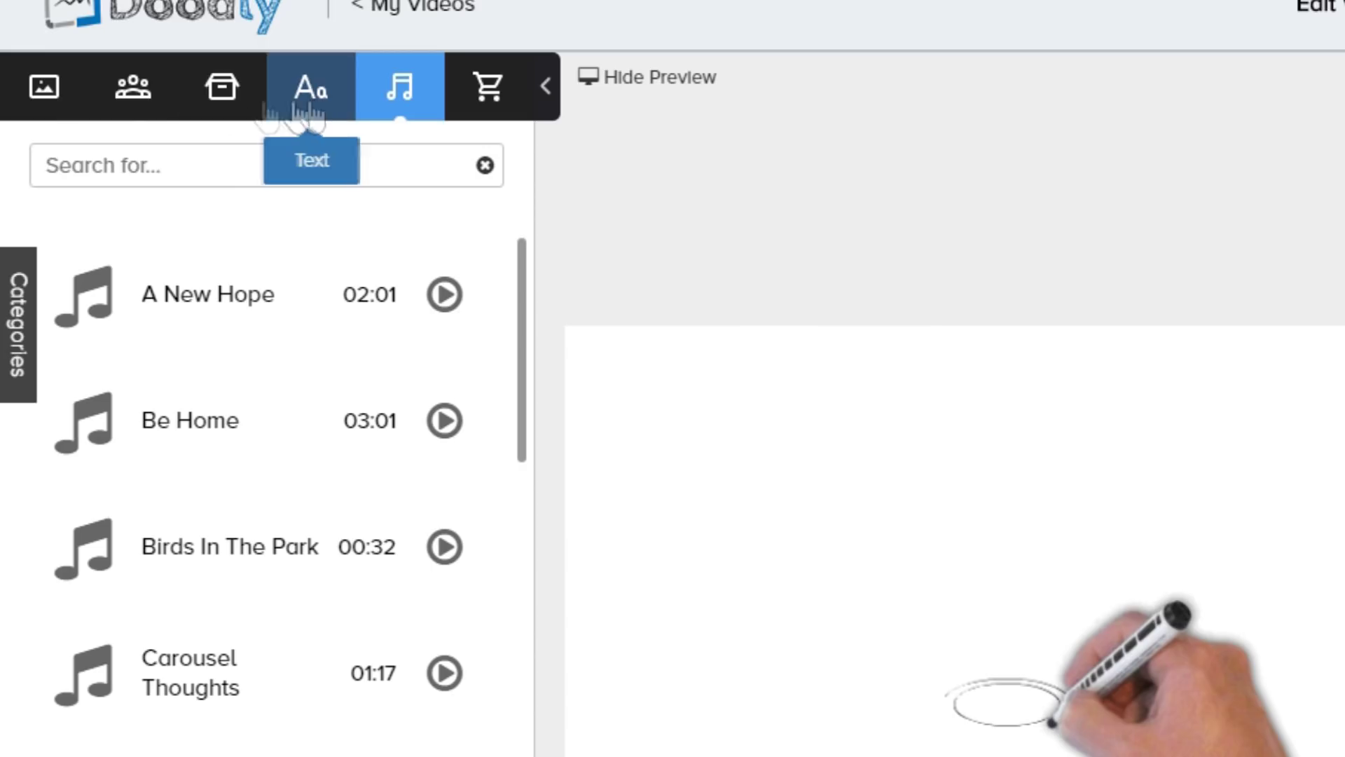
Open the character library, view the dialog for adding a custom character, and cancel it
left_click(44, 86)
left_click(132, 91)
scroll(199, 223, "up", 10)
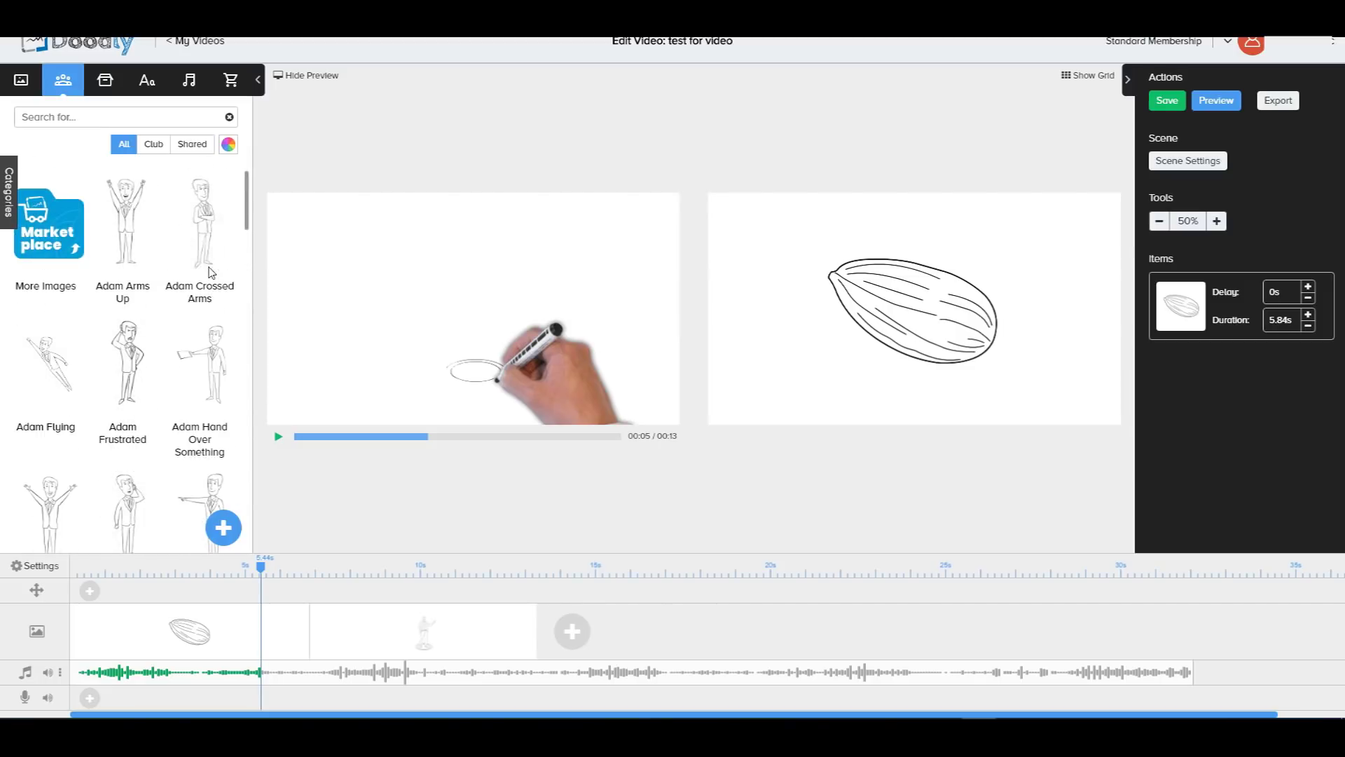
left_click(224, 528)
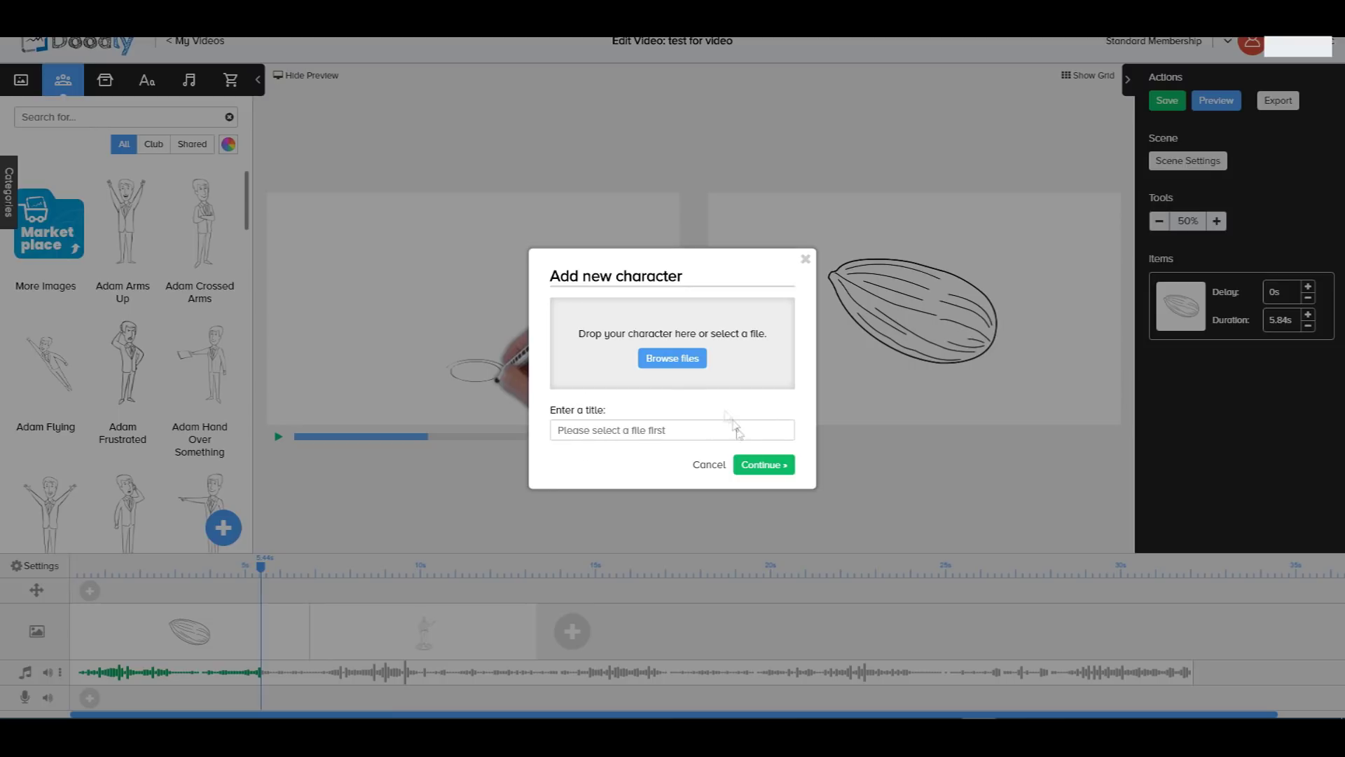
left_click(709, 465)
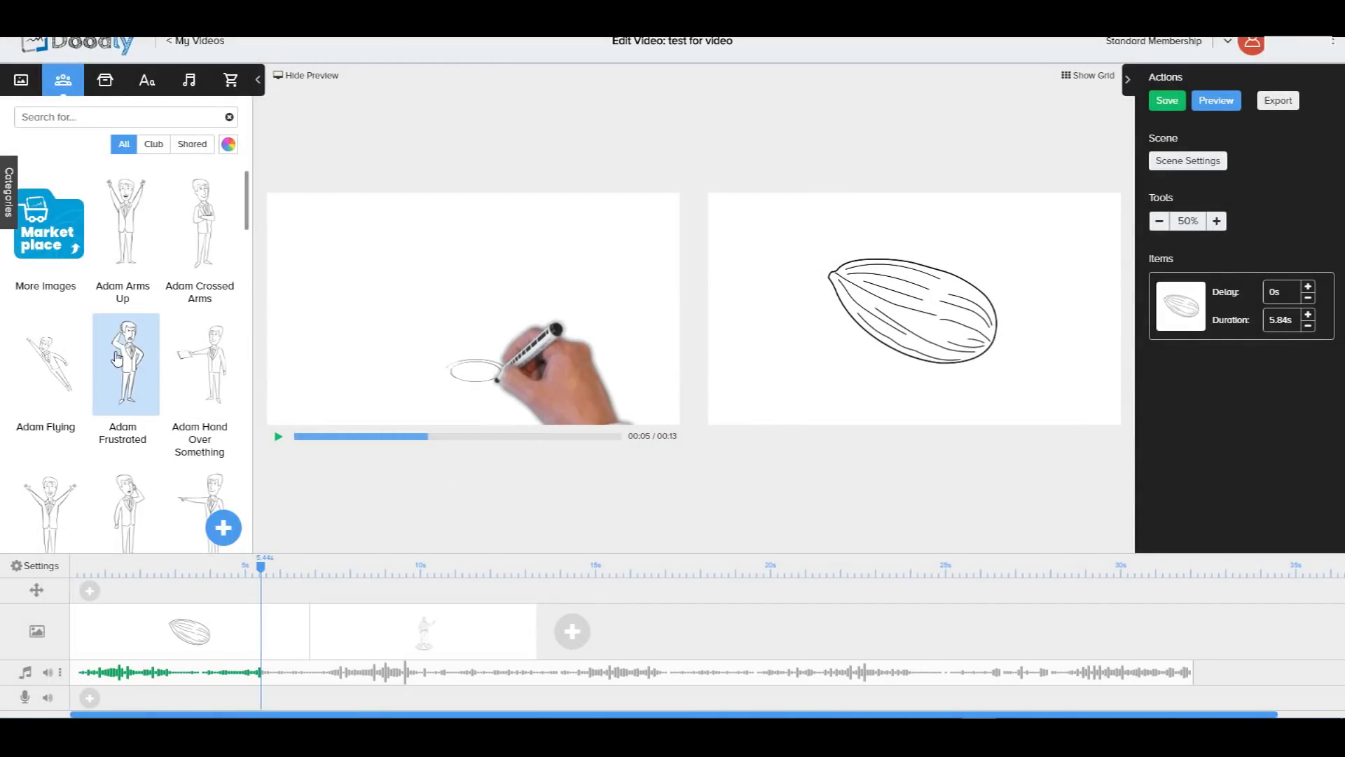
Browse the character library, including the Club characters and the coloured versions, and return to showing all characters
scroll(143, 283, "down", 20)
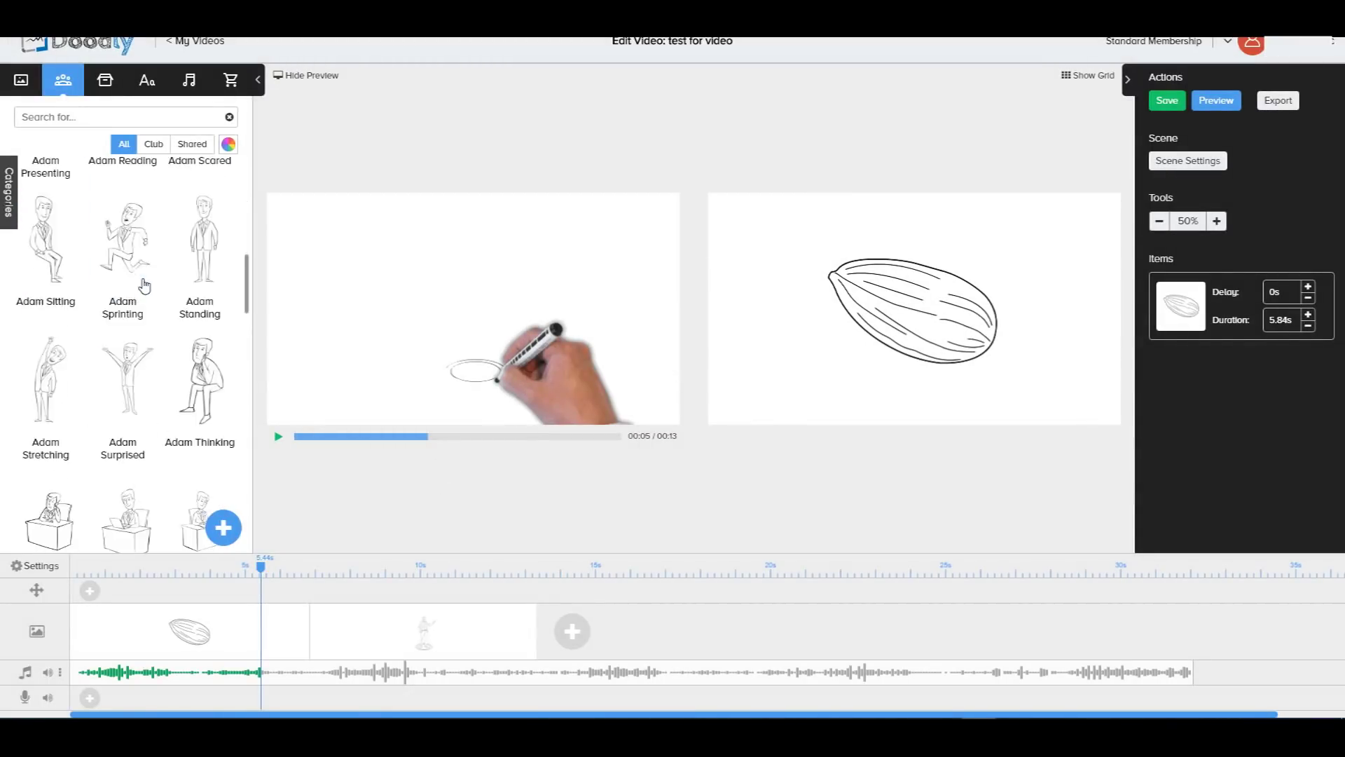
scroll(140, 295, "up", 20)
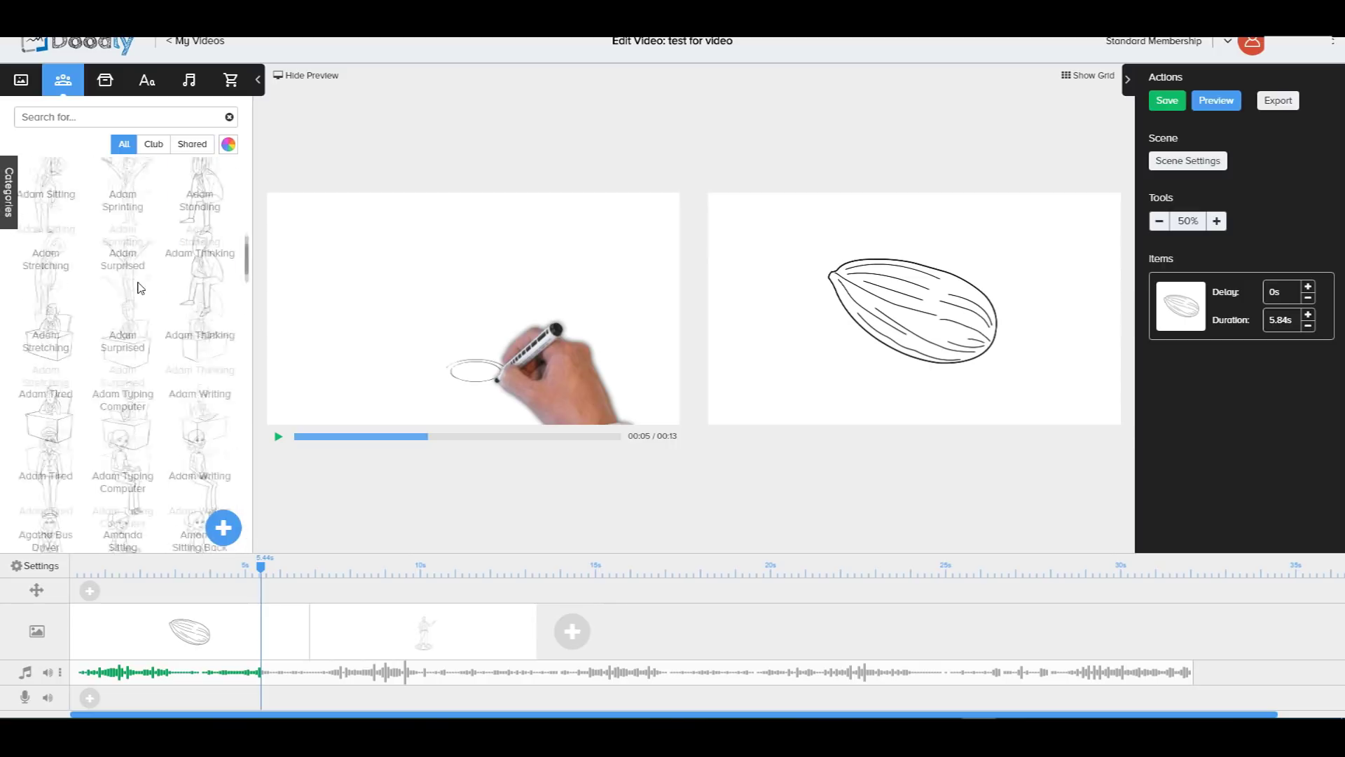
left_click(151, 144)
scroll(123, 269, "down", 15)
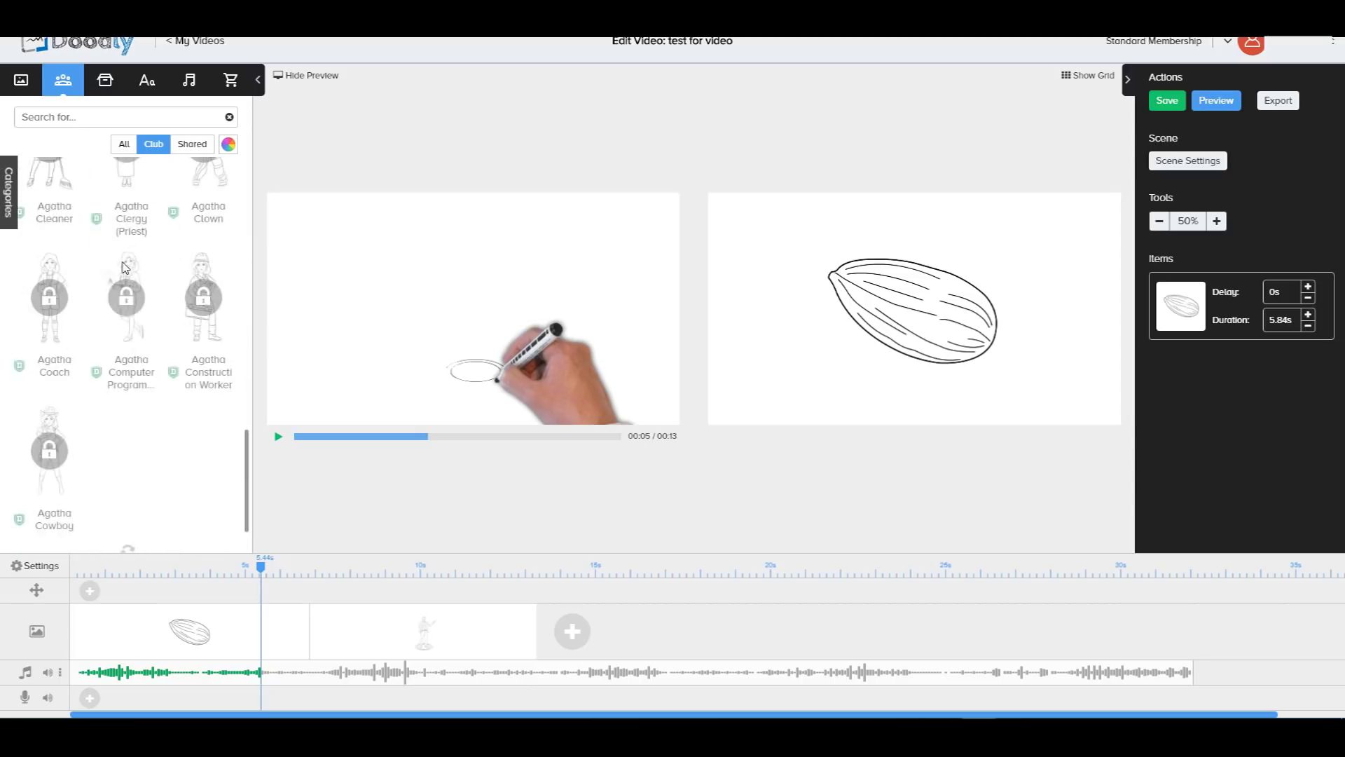
scroll(126, 273, "down", 2)
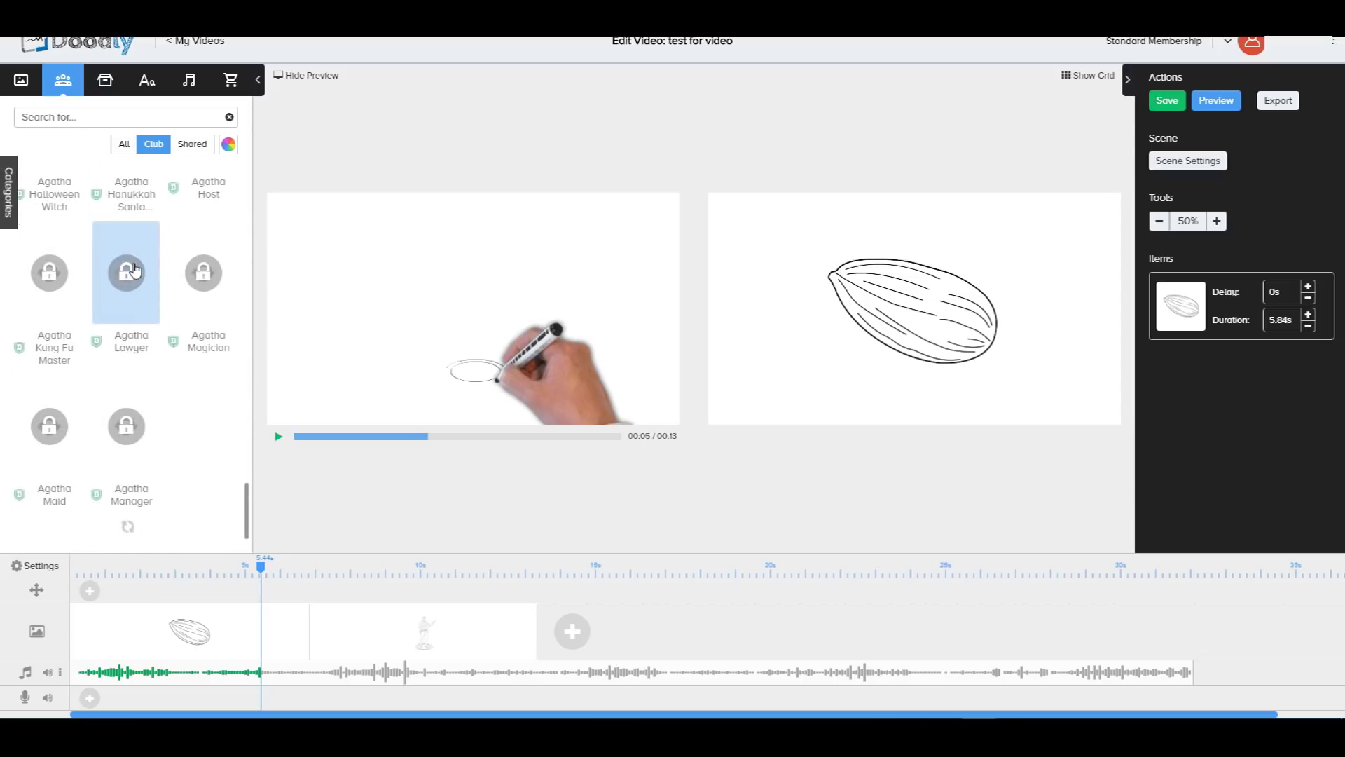
scroll(132, 264, "up", 20)
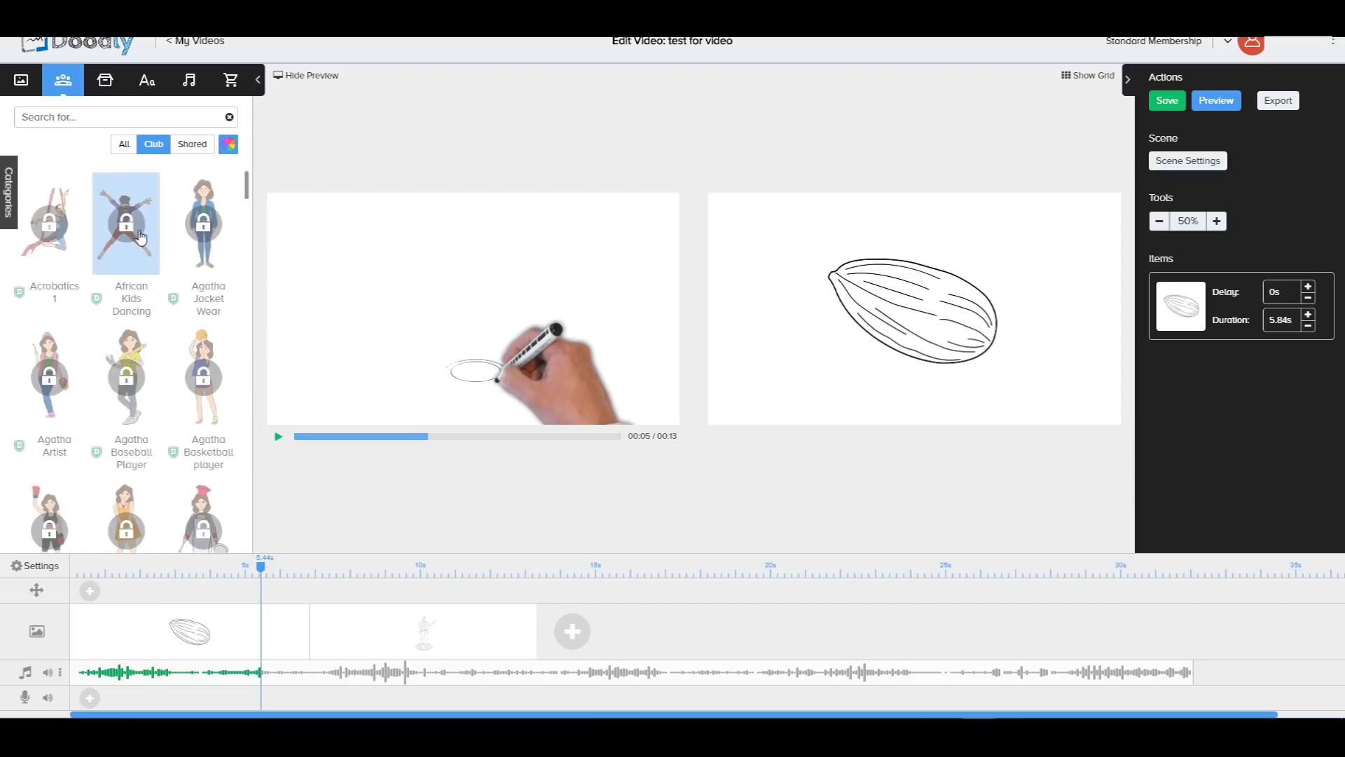
scroll(147, 236, "down", 1)
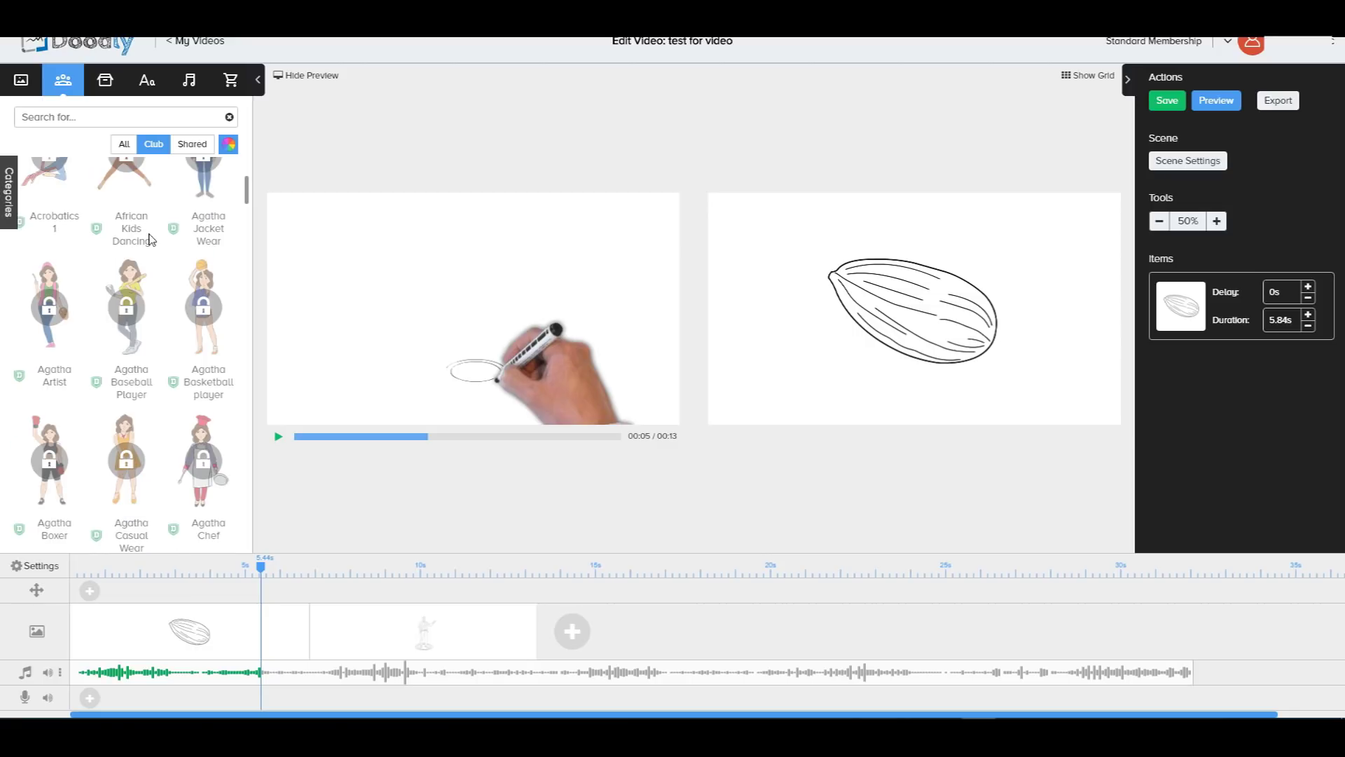
scroll(148, 238, "up", 1)
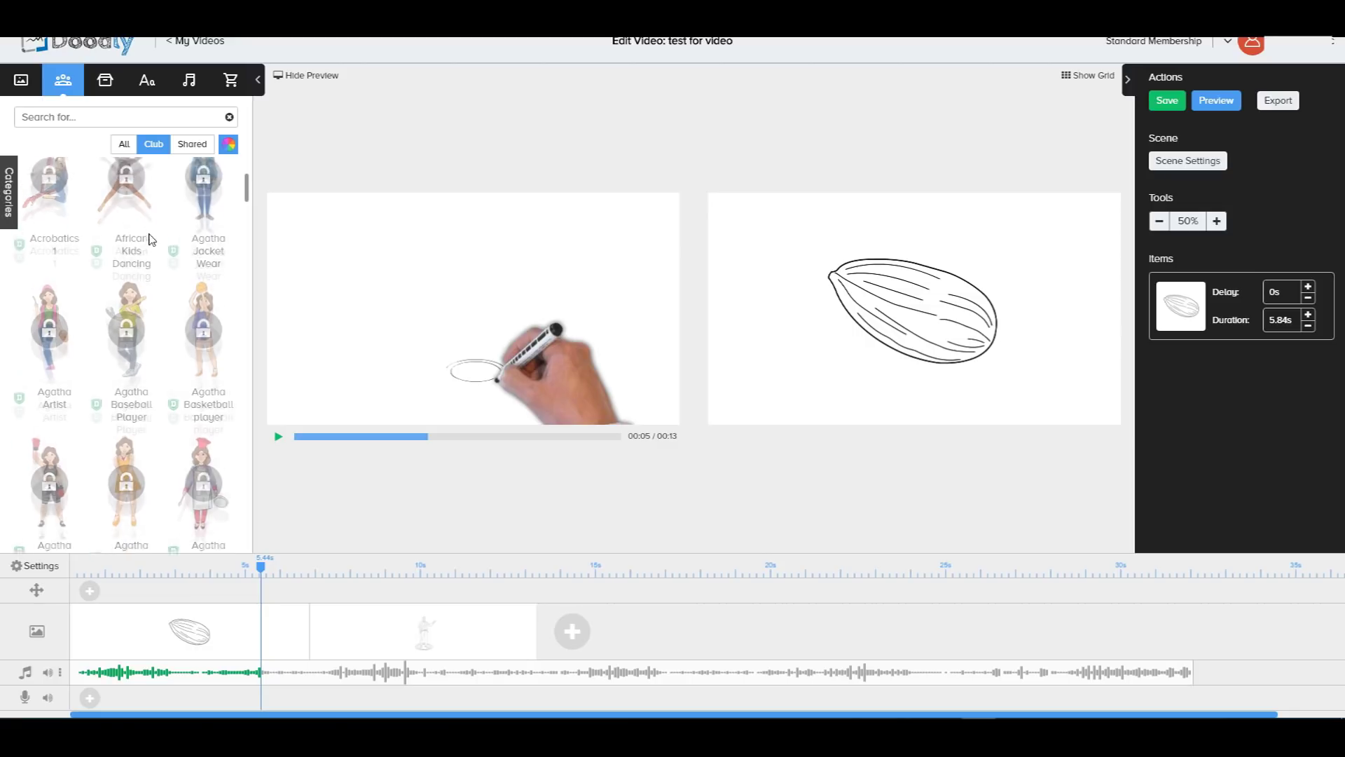
left_click(124, 148)
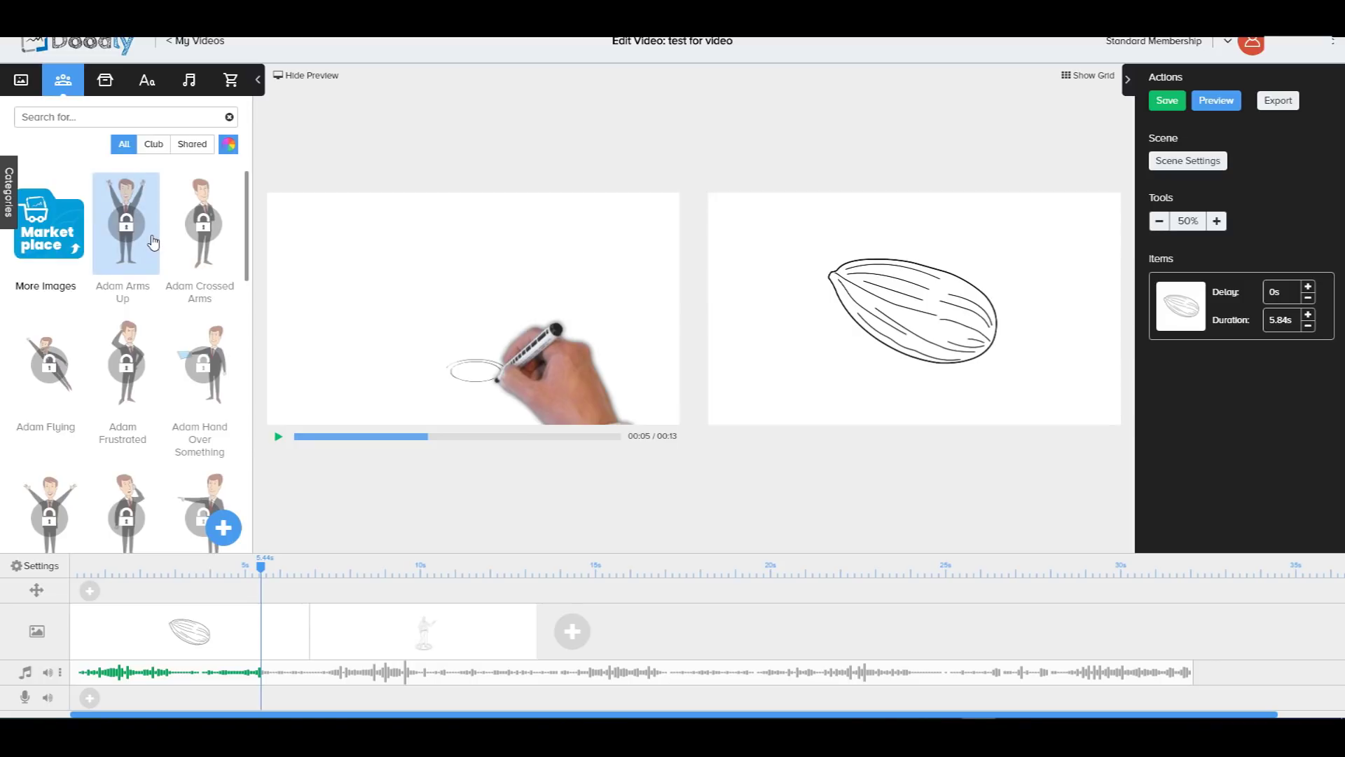
Browse the Club characters, the text fonts, the props and characters, and the scene image library
left_click(151, 145)
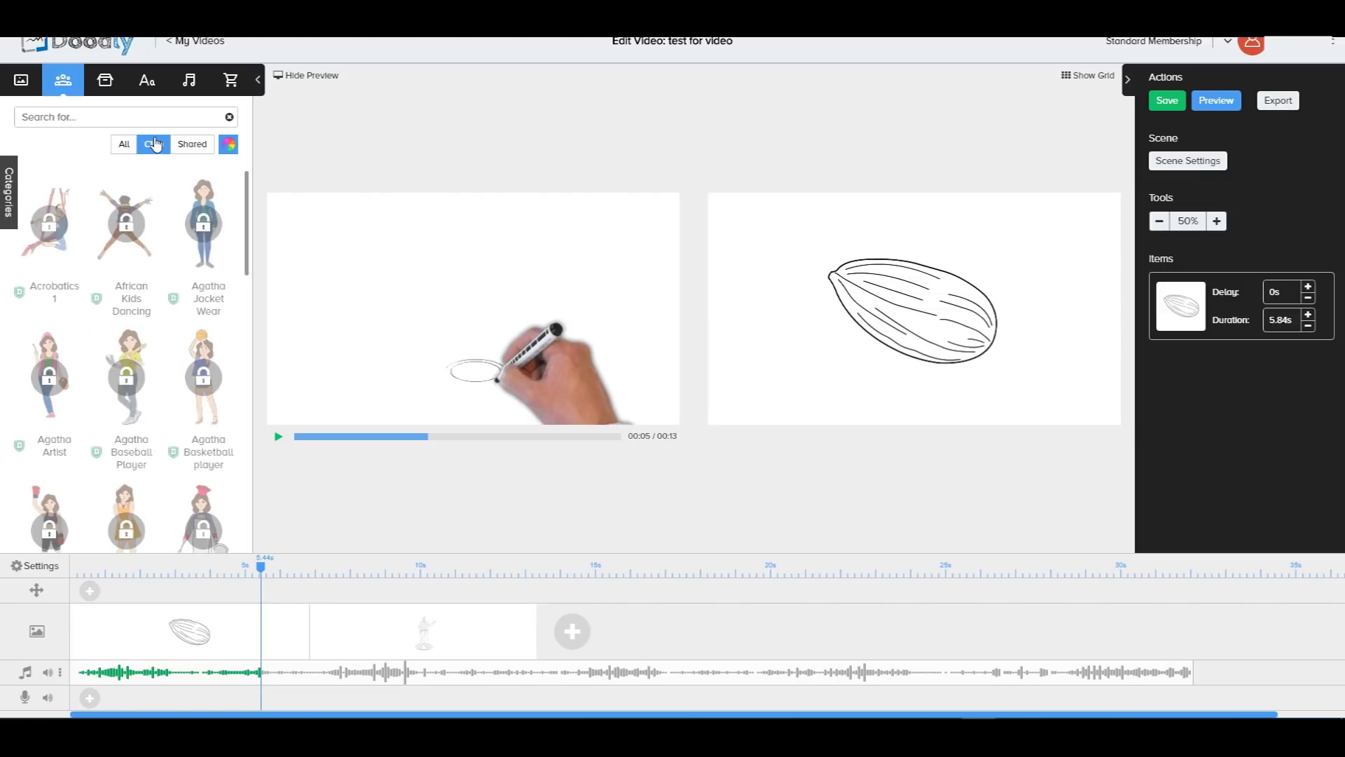
left_click(147, 79)
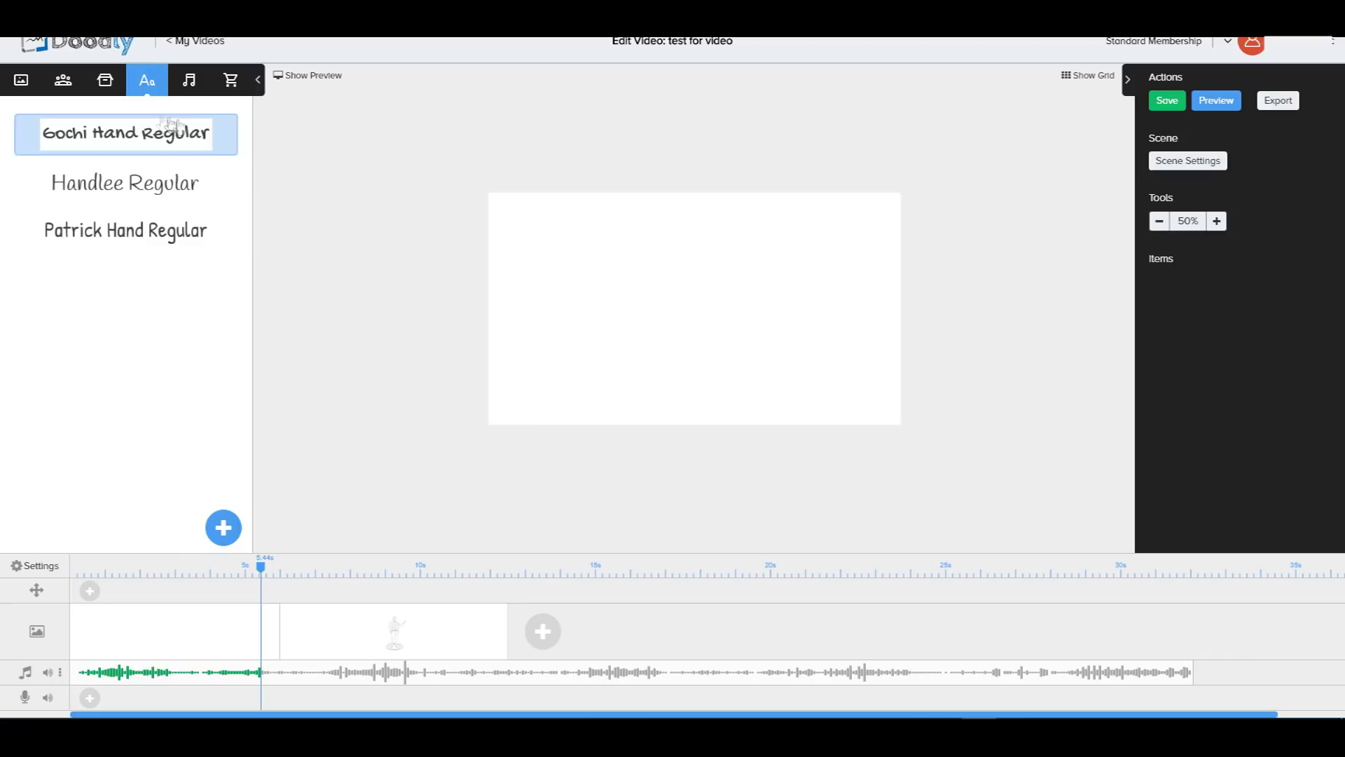
left_click(108, 84)
left_click(63, 79)
left_click(21, 79)
scroll(137, 168, "down", 10)
scroll(182, 206, "down", 10)
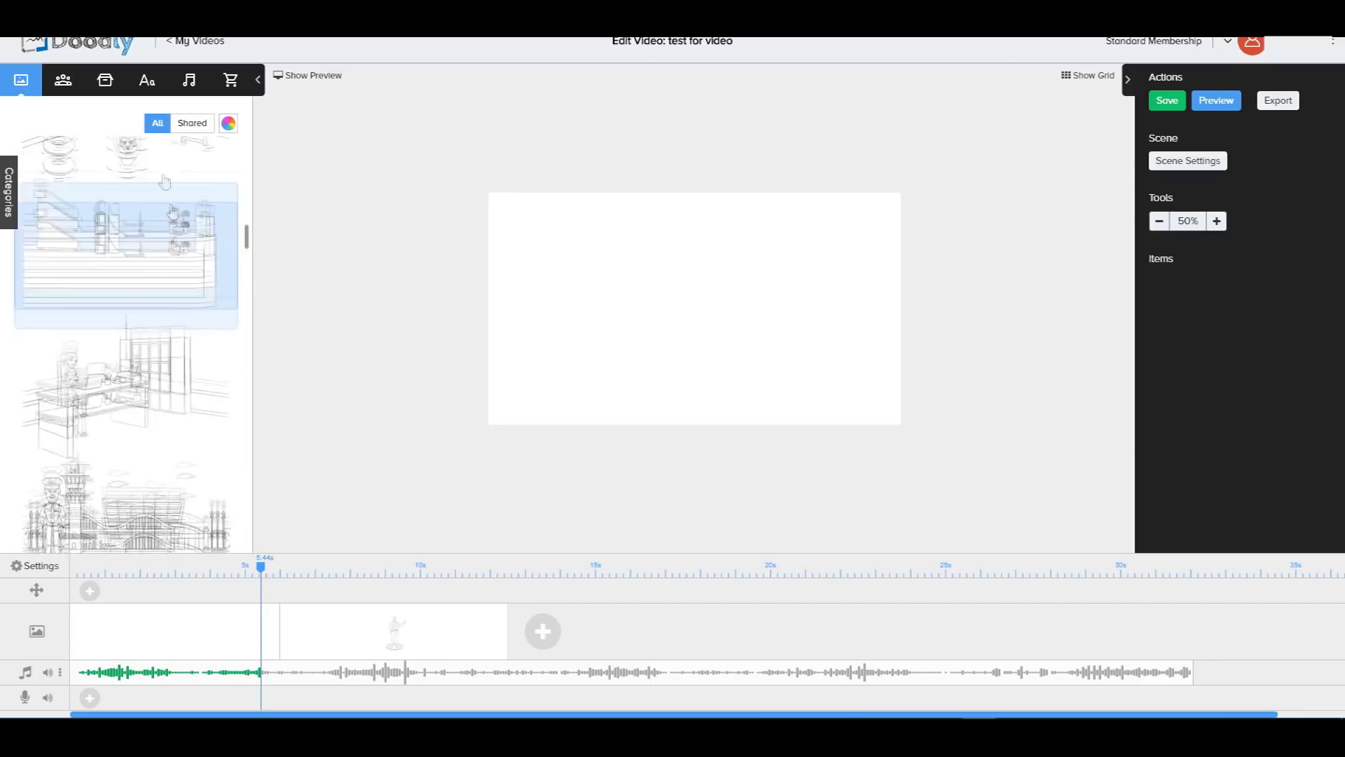
Add a Gochi Hand Regular text item to the empty first scene and replace its placeholder with "Welcome to my video :)"
left_click(148, 79)
left_click(163, 134)
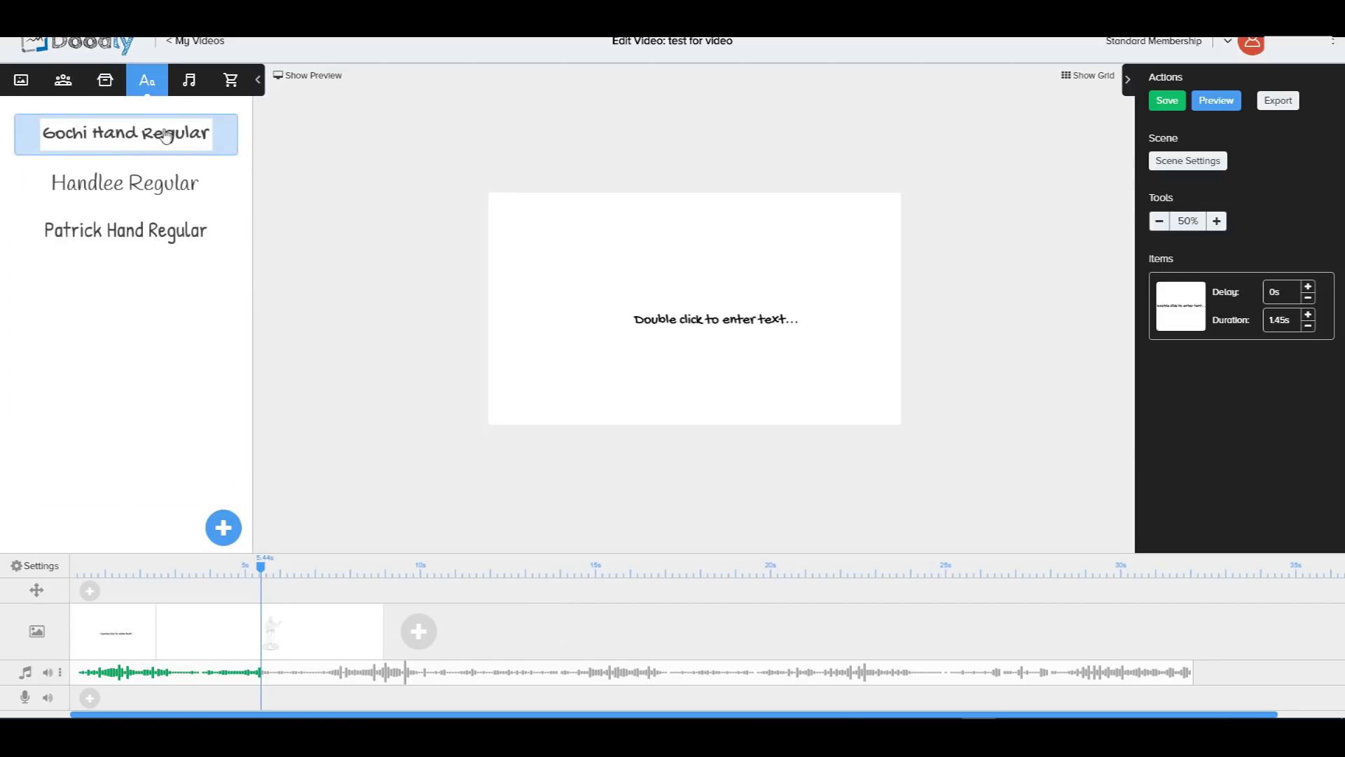
double_click(651, 326)
left_click_drag(706, 341, 487, 334)
key("BackSpace")
type("Welcome to my video :)")
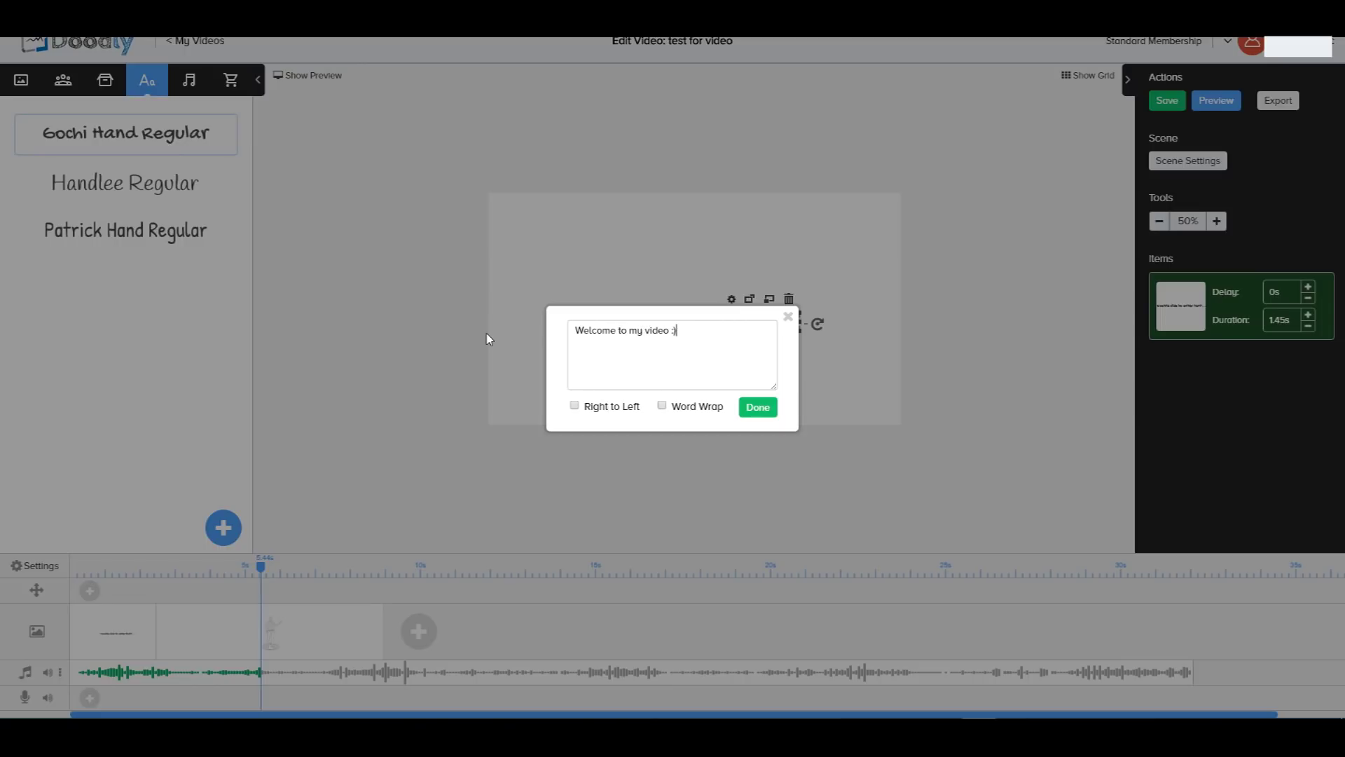
Enable Word Wrap for the welcome text, keep Right to Left off, and apply the text
left_click(573, 406)
left_click(573, 406)
left_click(662, 406)
left_click(756, 408)
Enlarge the welcome text to span about three quarters of the scene's width and place it near the middle
left_click_drag(786, 329, 953, 347)
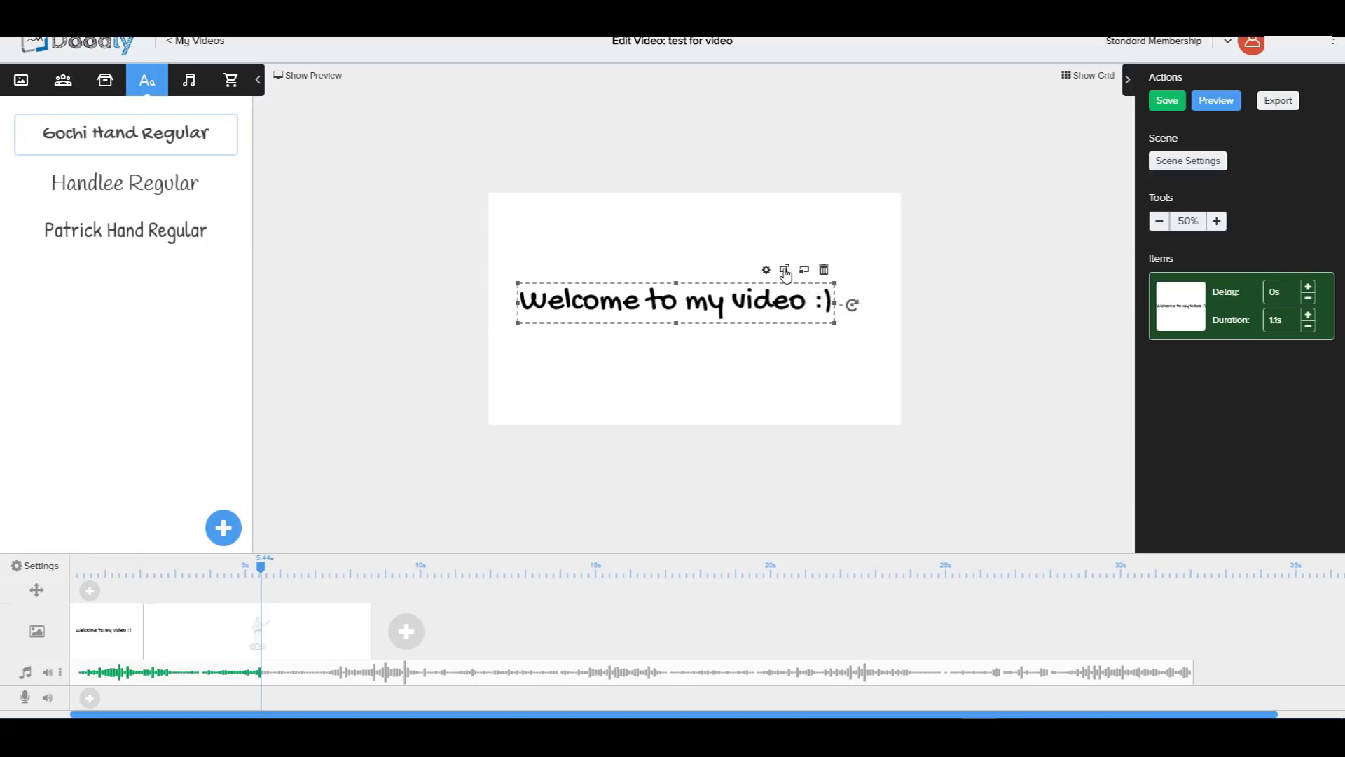
left_click(785, 272)
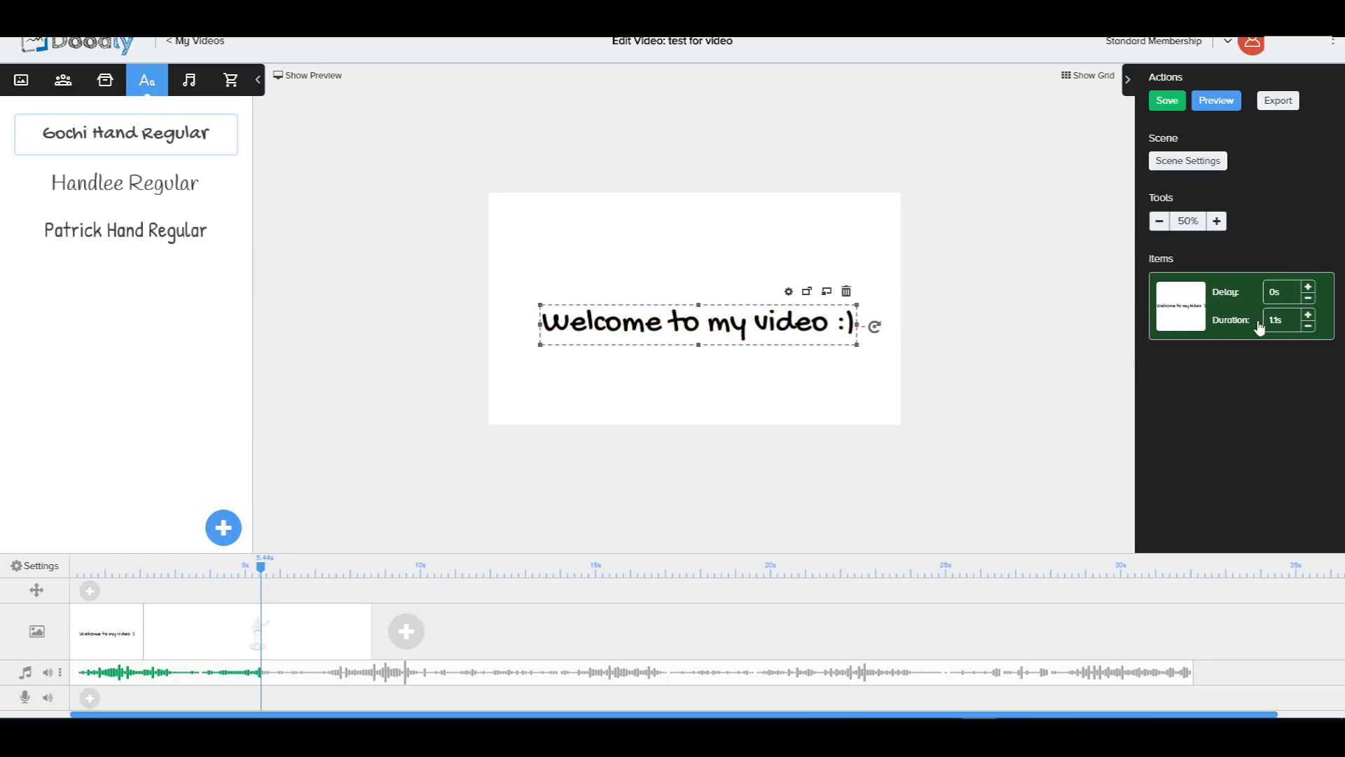
left_click_drag(1288, 321, 1253, 324)
Show the preview beside the scene and scrub the playhead over the welcome text's part of the timeline
left_click(283, 77)
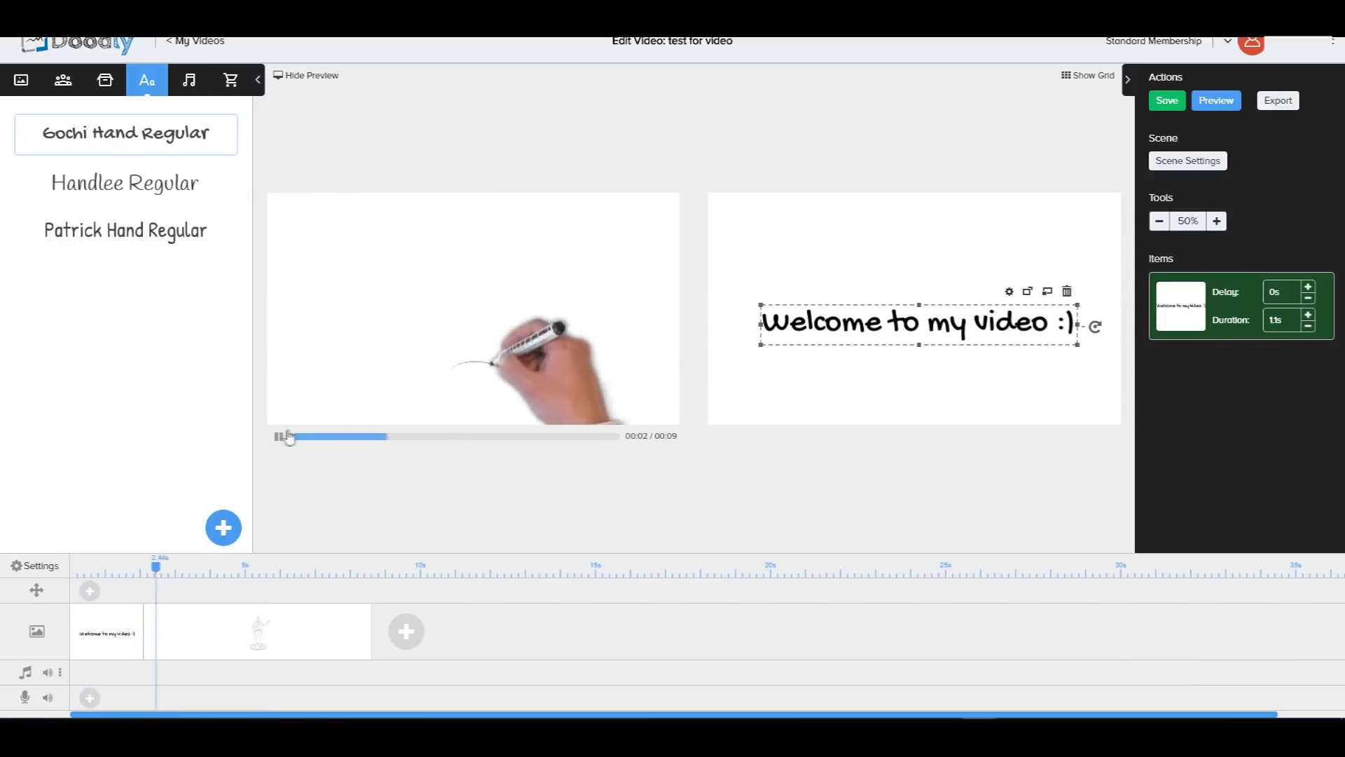
left_click(116, 573)
mouse_move(116, 573)
left_mouse_down()
mouse_move(161, 573)
mouse_move(133, 573)
left_mouse_up()
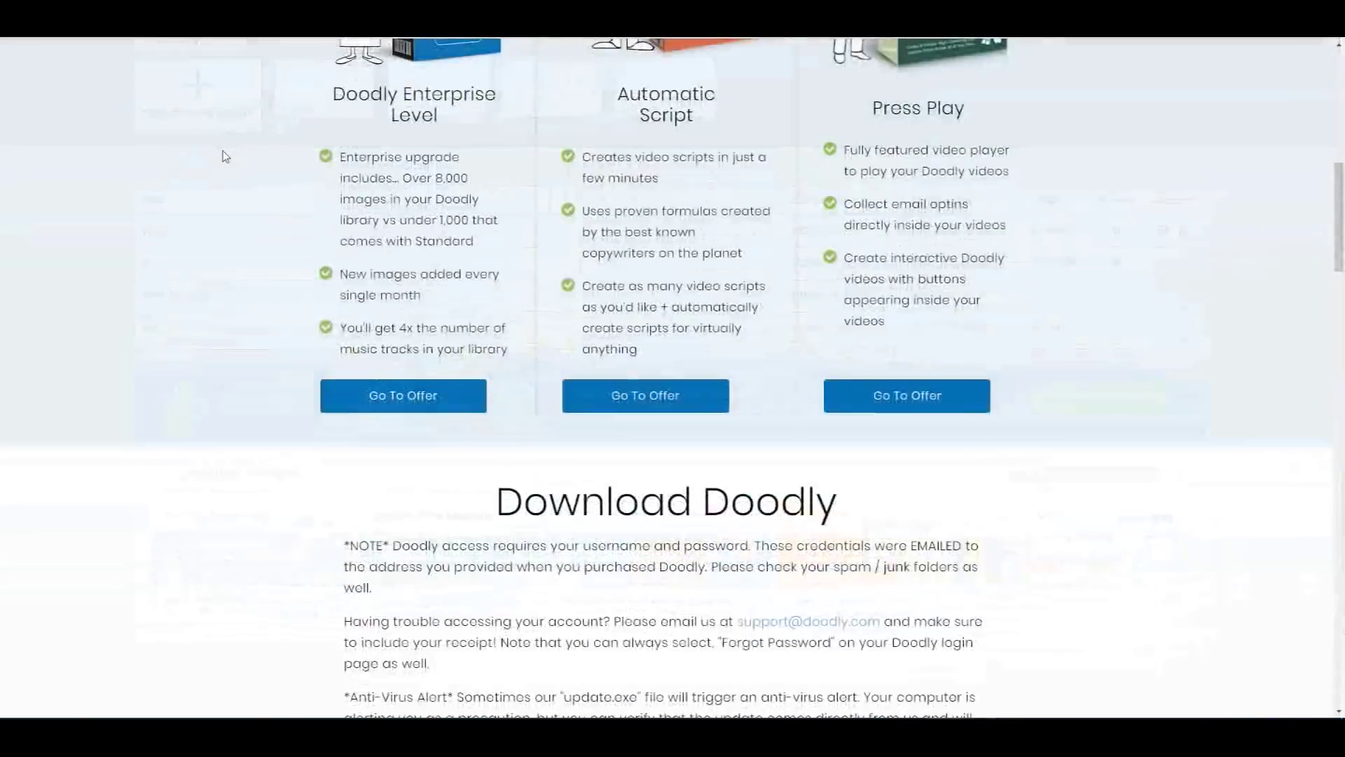
On the Doodly website, look through the Download Doodly section and the Doodly Tutorials videos
scroll(224, 155, "down", 10)
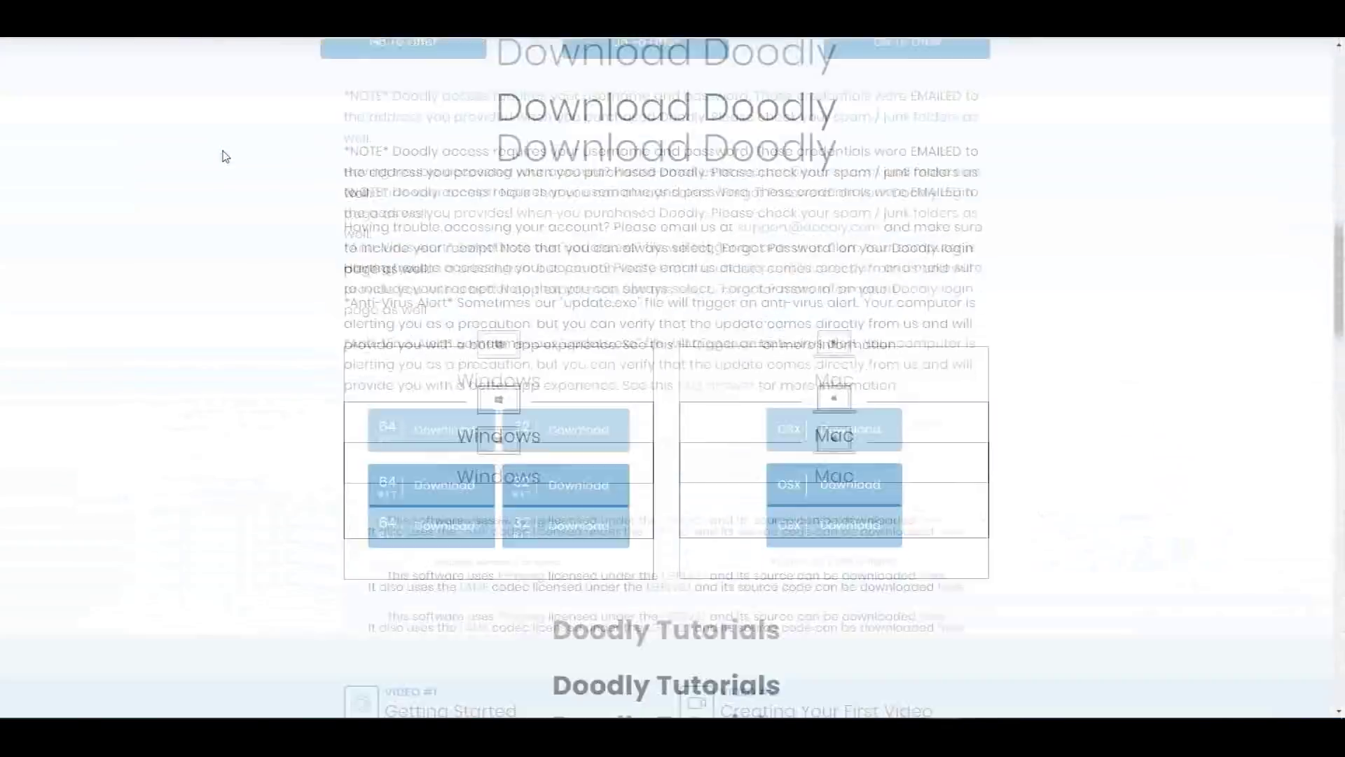
scroll(400, 233, "down", 3)
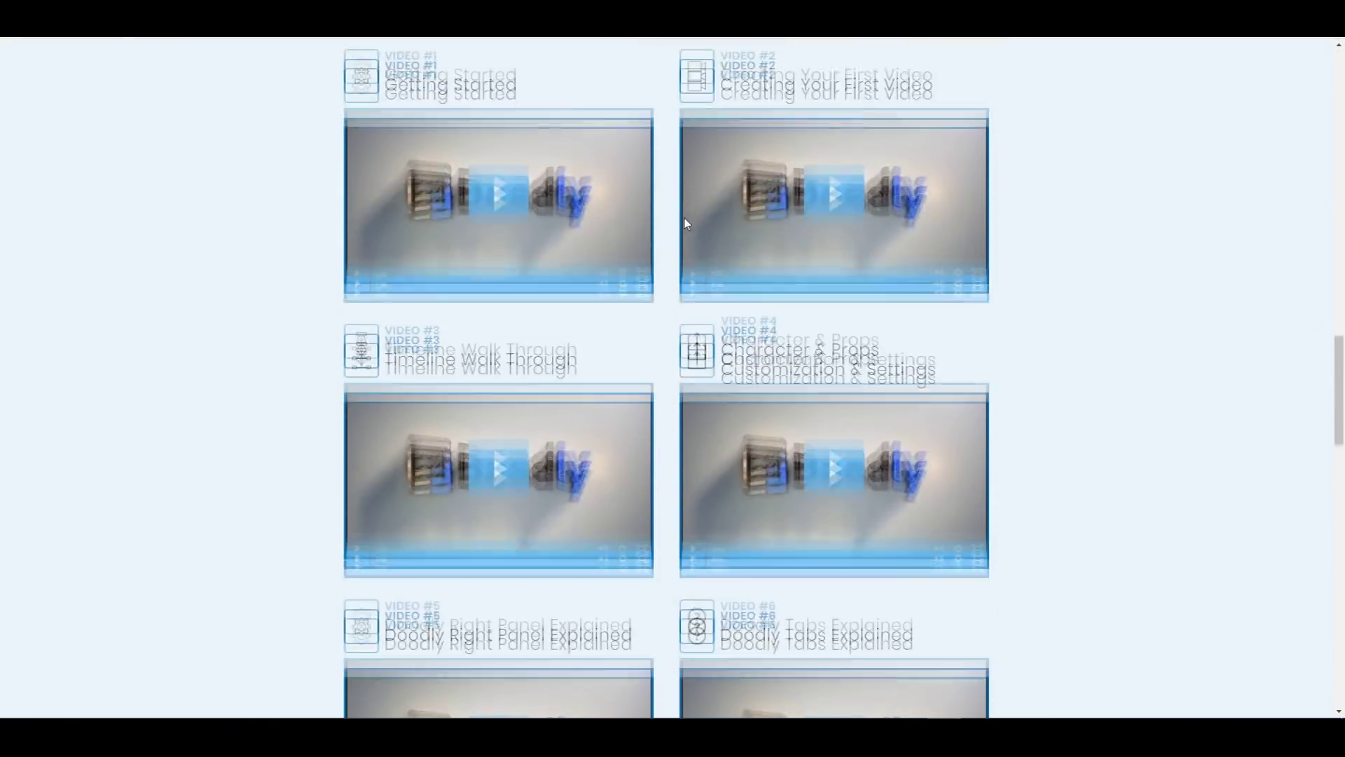